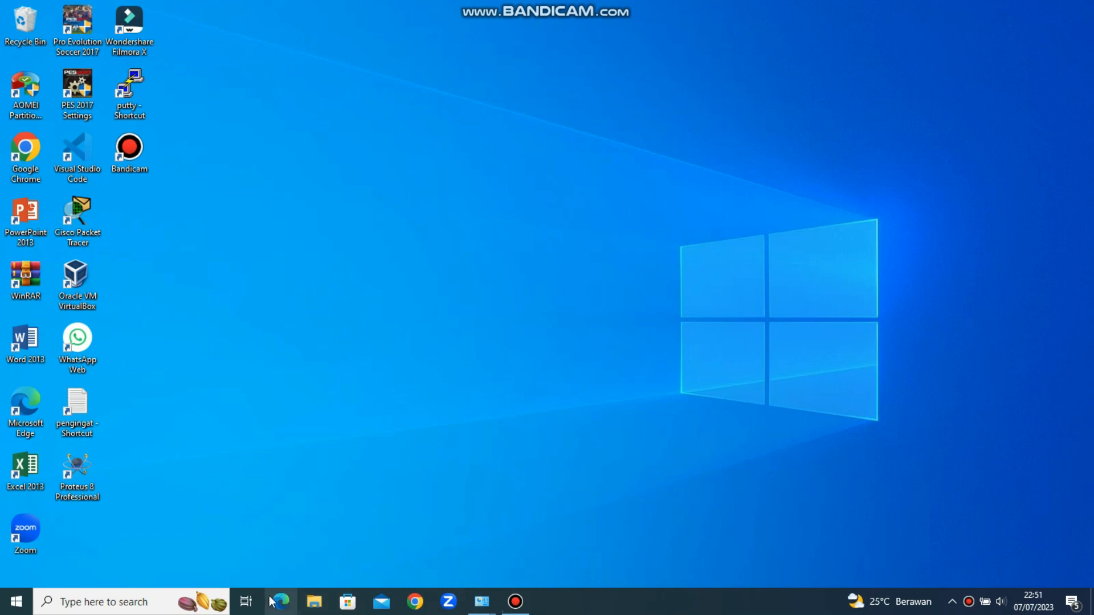
Step: Find 'winbox' in Windows Search and allow winbox64.exe to run past the security warning
{"action": "left_click", "coordinate": [189, 606]}
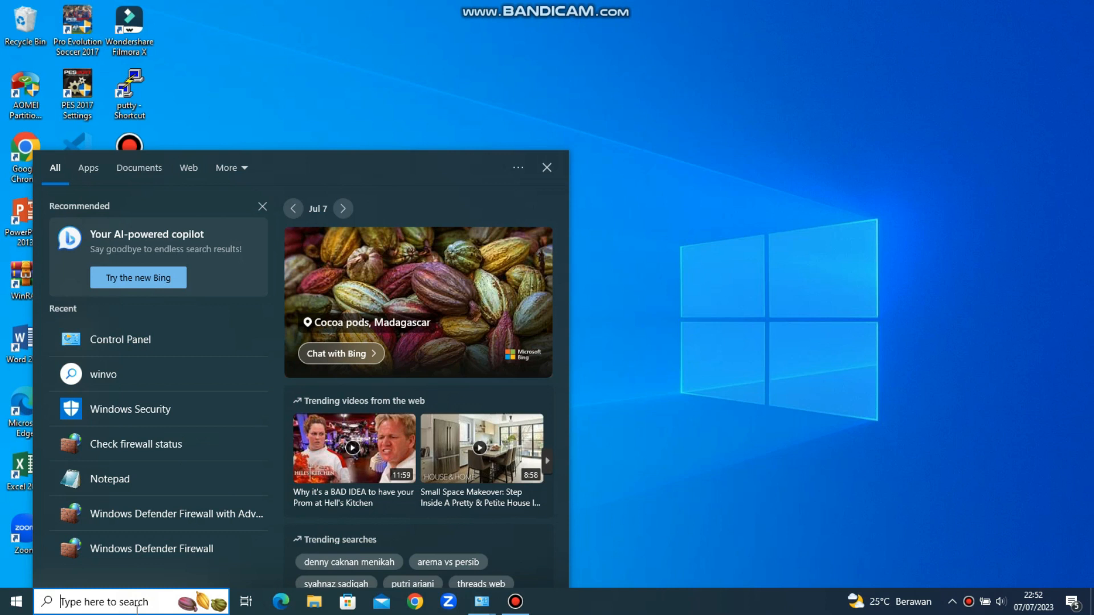
{"action": "type", "text": "winbo"}
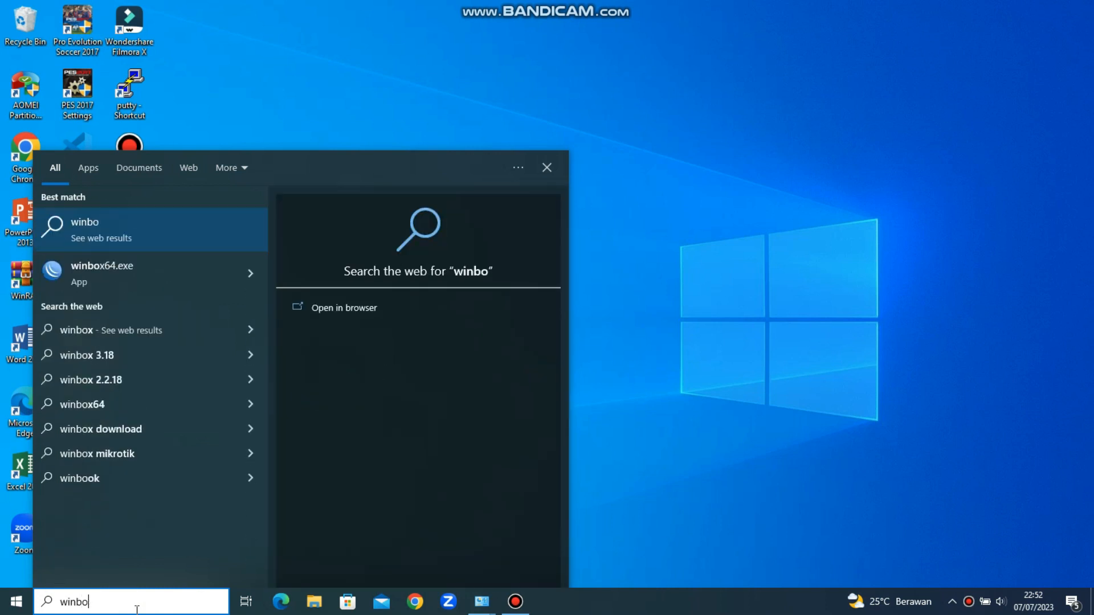
{"action": "type", "text": "x"}
{"action": "key", "text": "Return"}
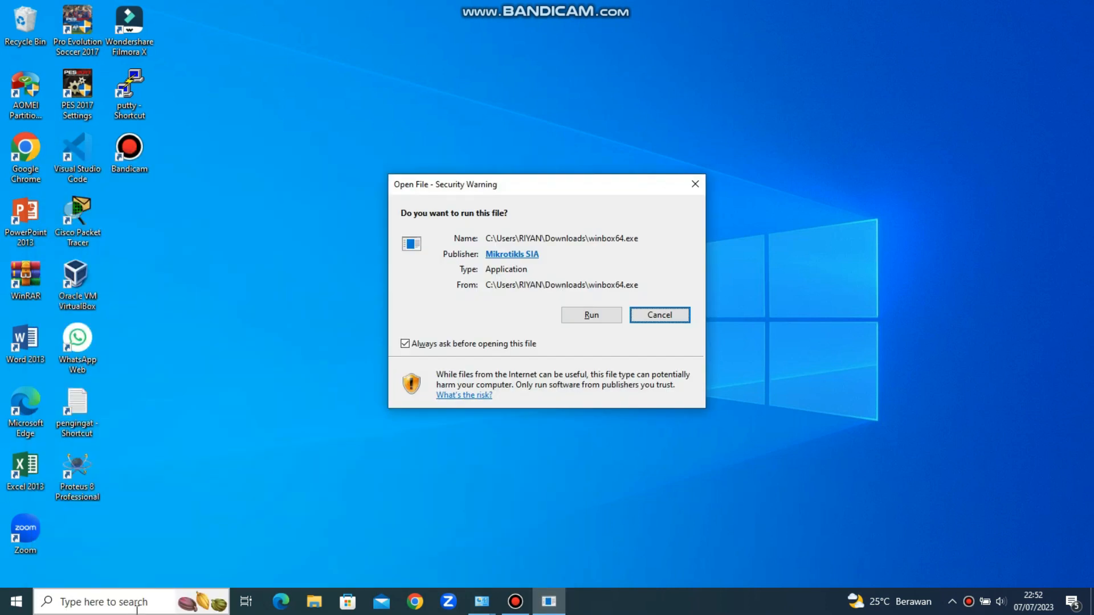
{"action": "left_click", "coordinate": [587, 317]}
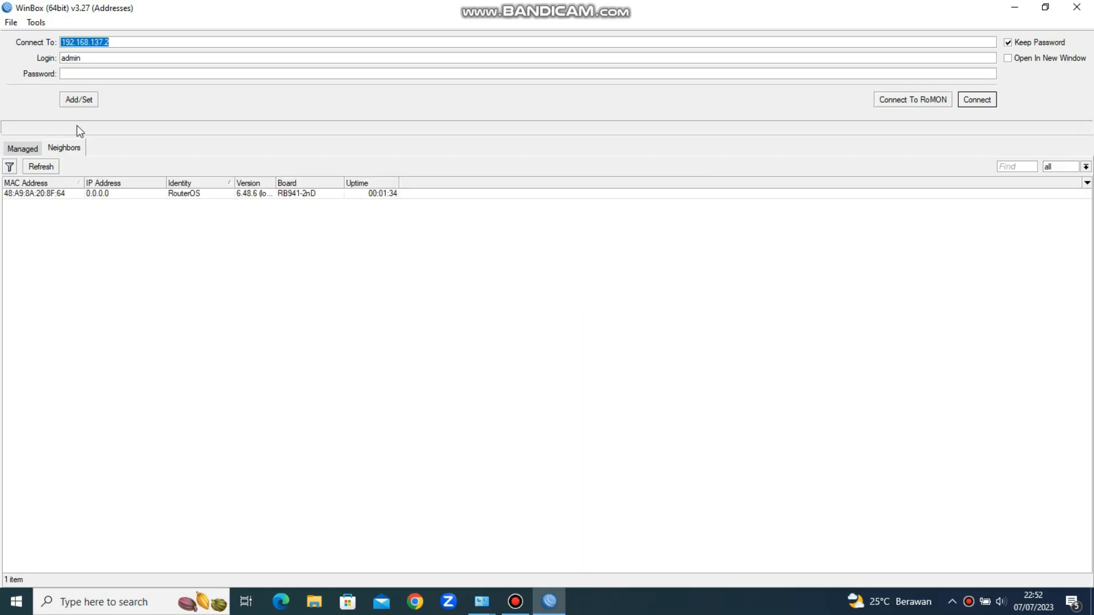
Step: Refresh neighbors, select the discovered RB941-2nD hAP lite by MAC, connect, and list its interfaces
{"action": "left_click", "coordinate": [40, 168]}
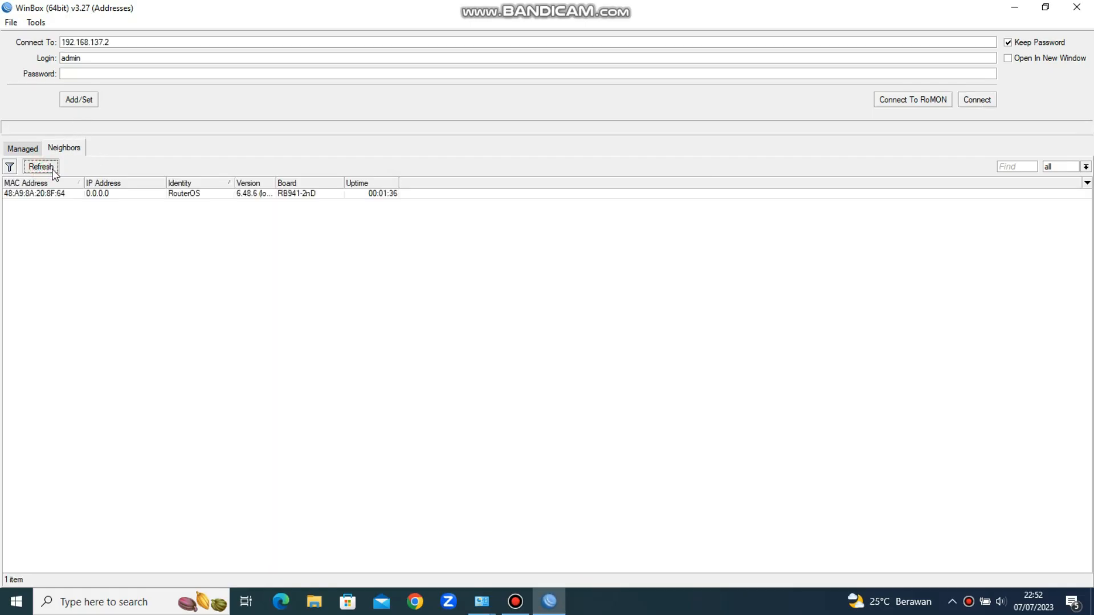
{"action": "left_click", "coordinate": [132, 197]}
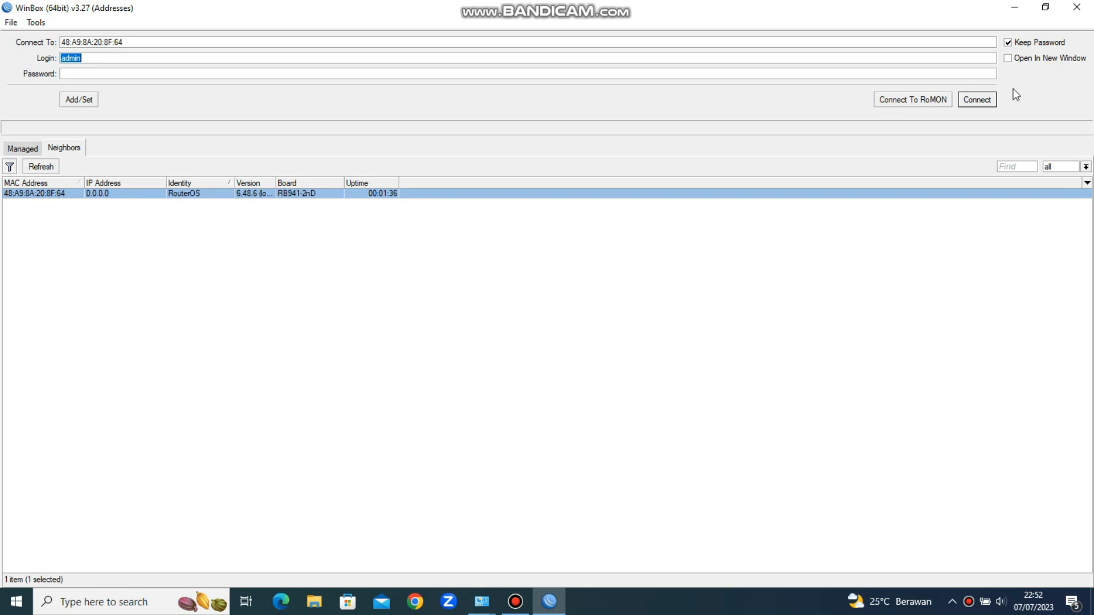
{"action": "left_click", "coordinate": [981, 105]}
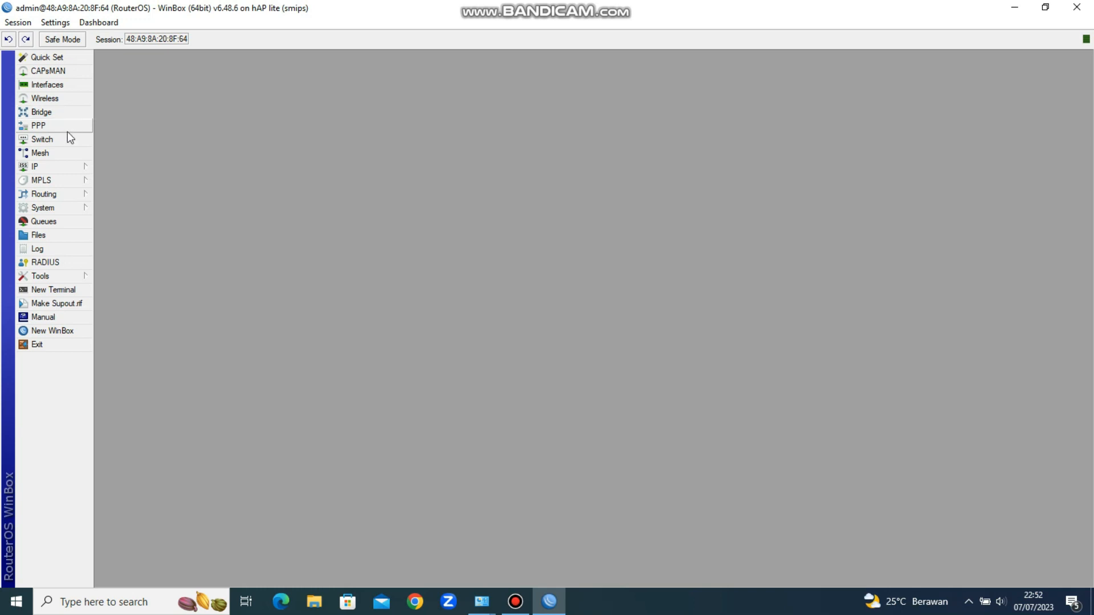
{"action": "left_click", "coordinate": [61, 86]}
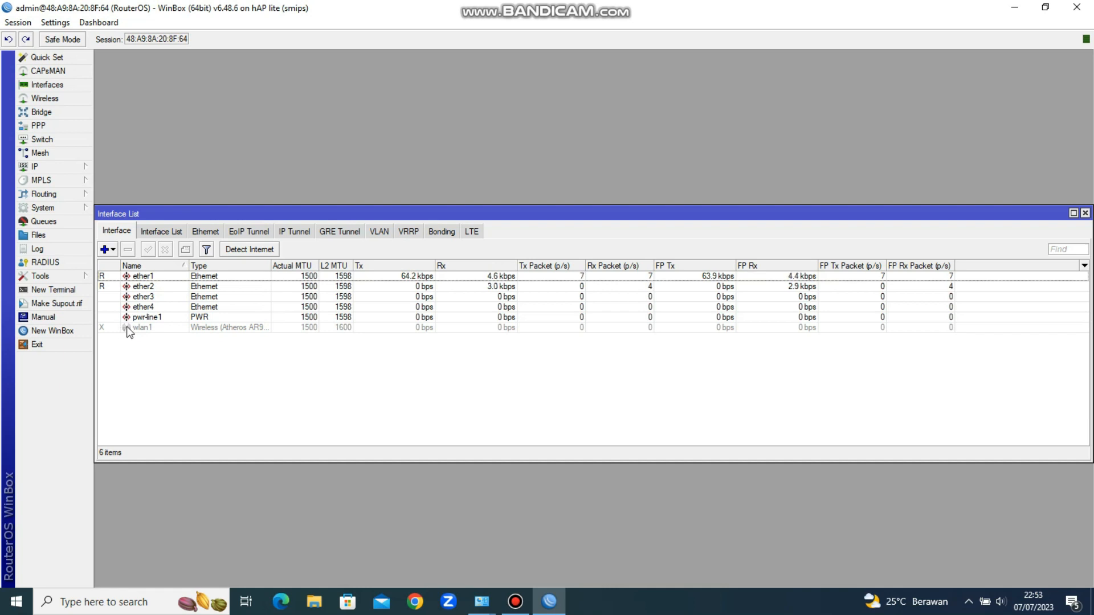
Step: Close the Interface List after confirming ether1 carries traffic, and bring up the IP menu
{"action": "left_click", "coordinate": [1085, 213]}
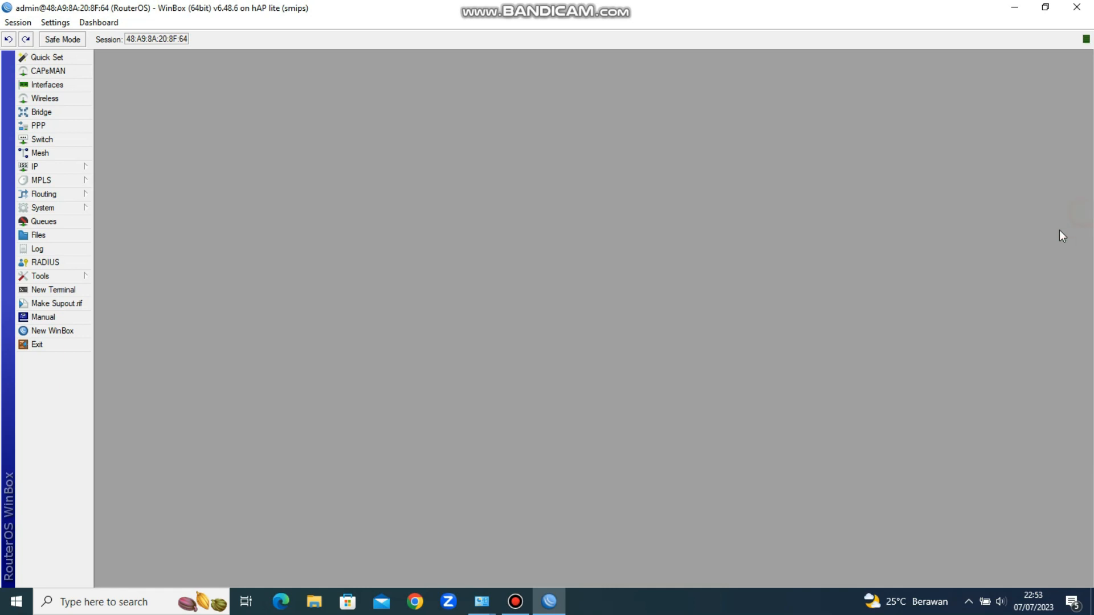
{"action": "left_click", "coordinate": [59, 167]}
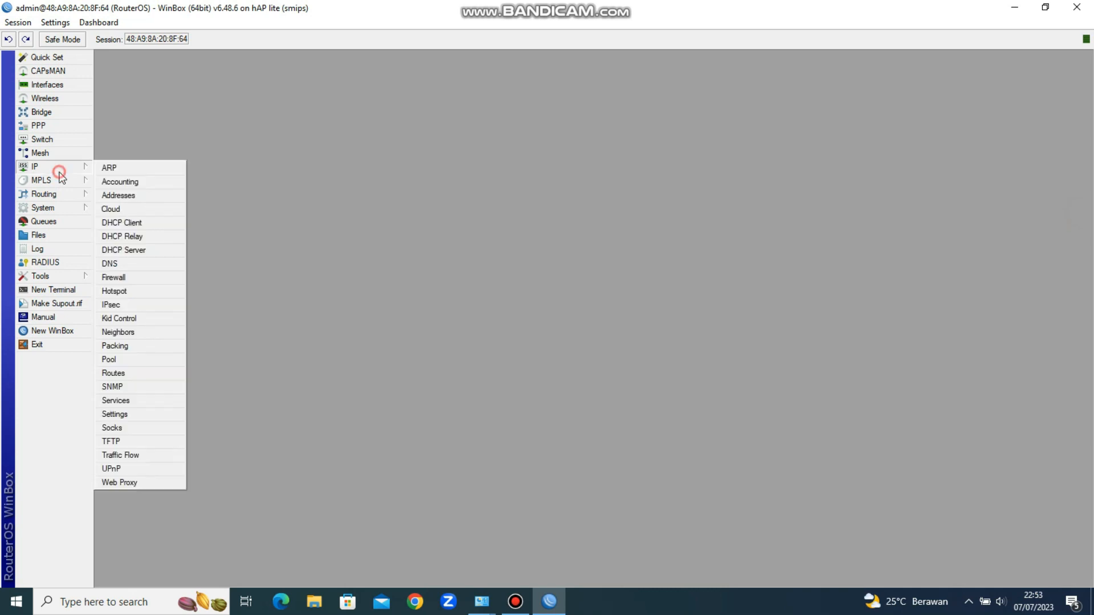
{"action": "left_click", "coordinate": [142, 198]}
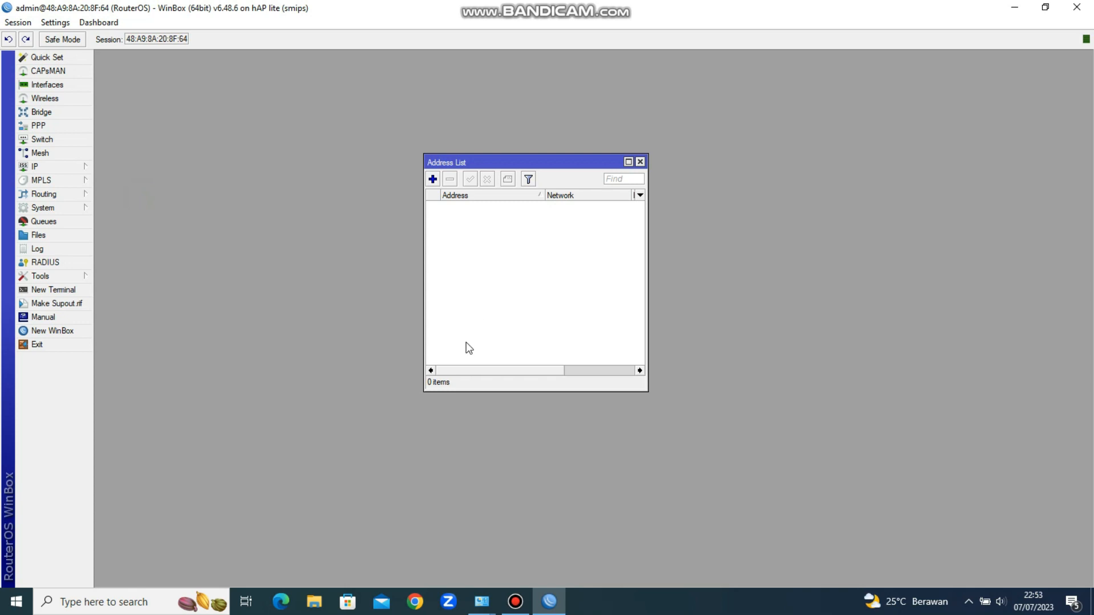
{"action": "left_click", "coordinate": [639, 162]}
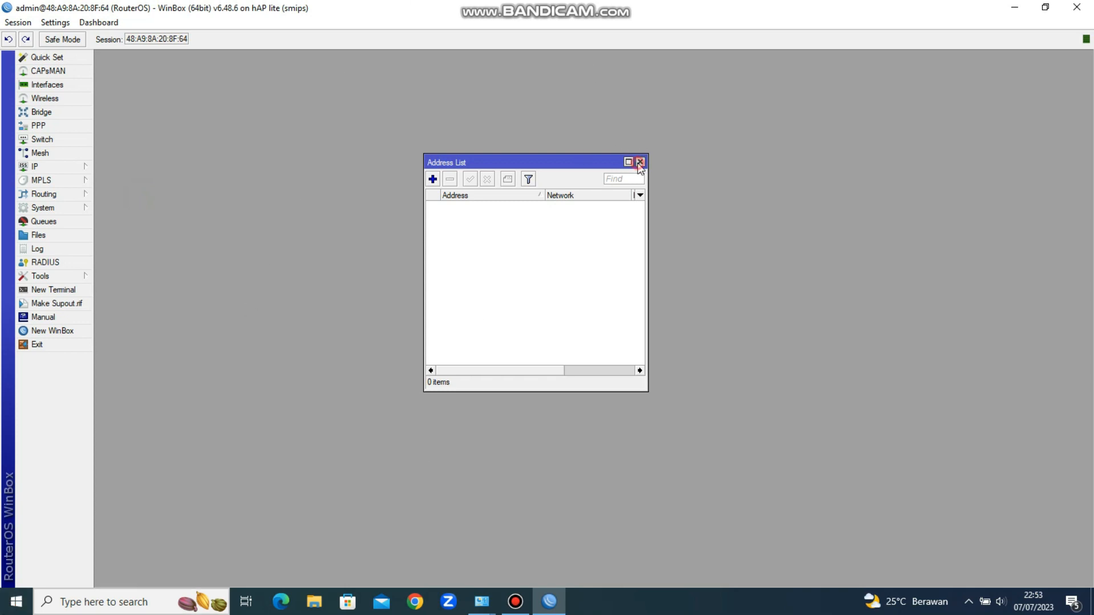
{"action": "left_click", "coordinate": [65, 165]}
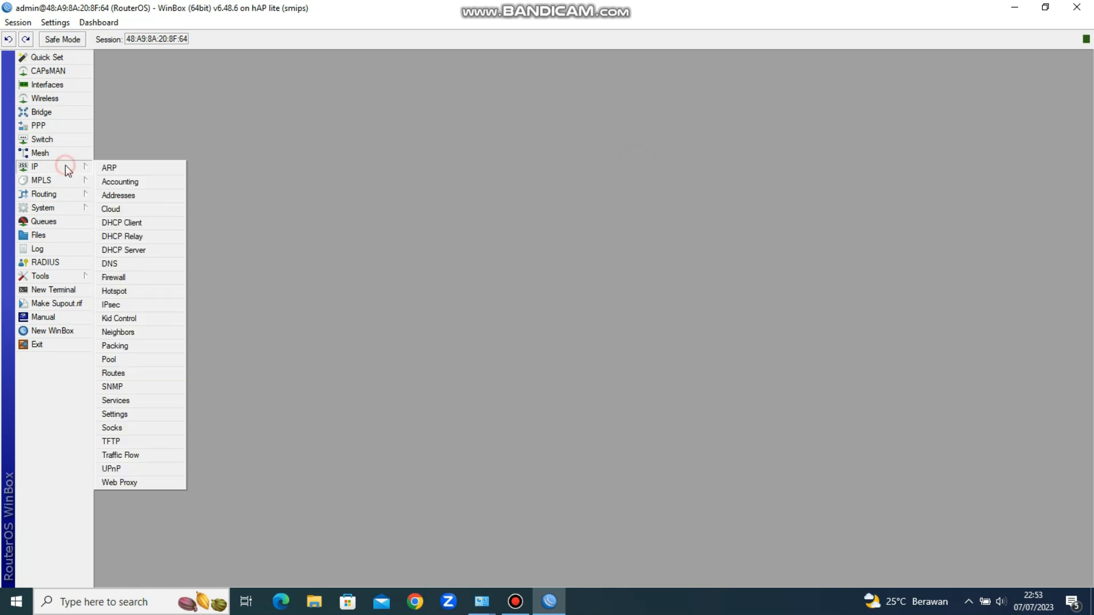
Step: Add a DHCP client on ether1 with Add Default Route set to yes, save it, and select it
{"action": "mouse_move", "coordinate": [86, 181]}
{"action": "left_click", "coordinate": [140, 222]}
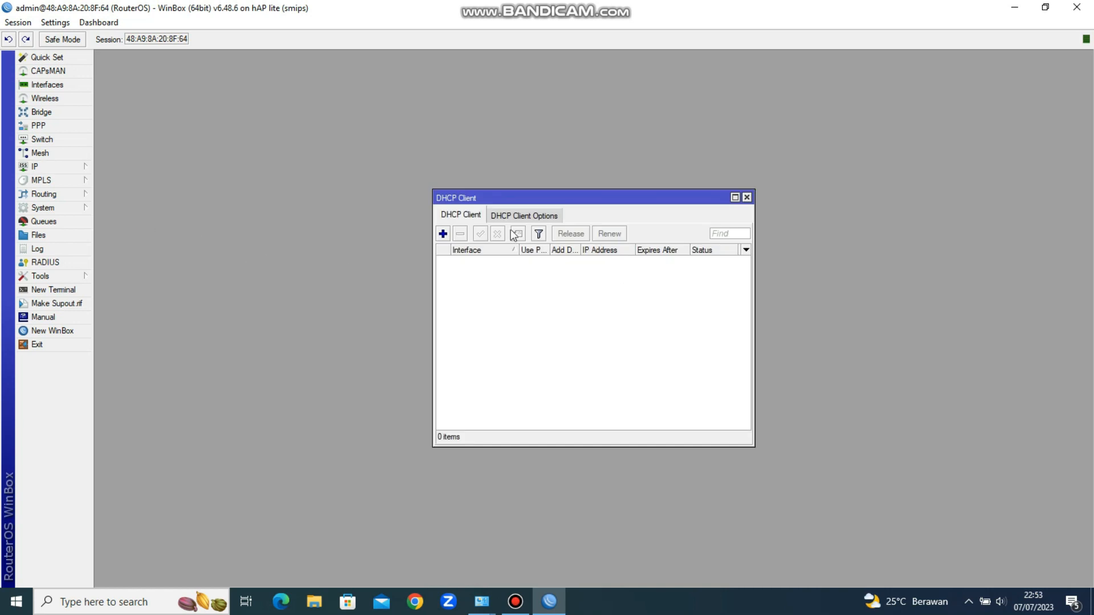
{"action": "left_click", "coordinate": [443, 235]}
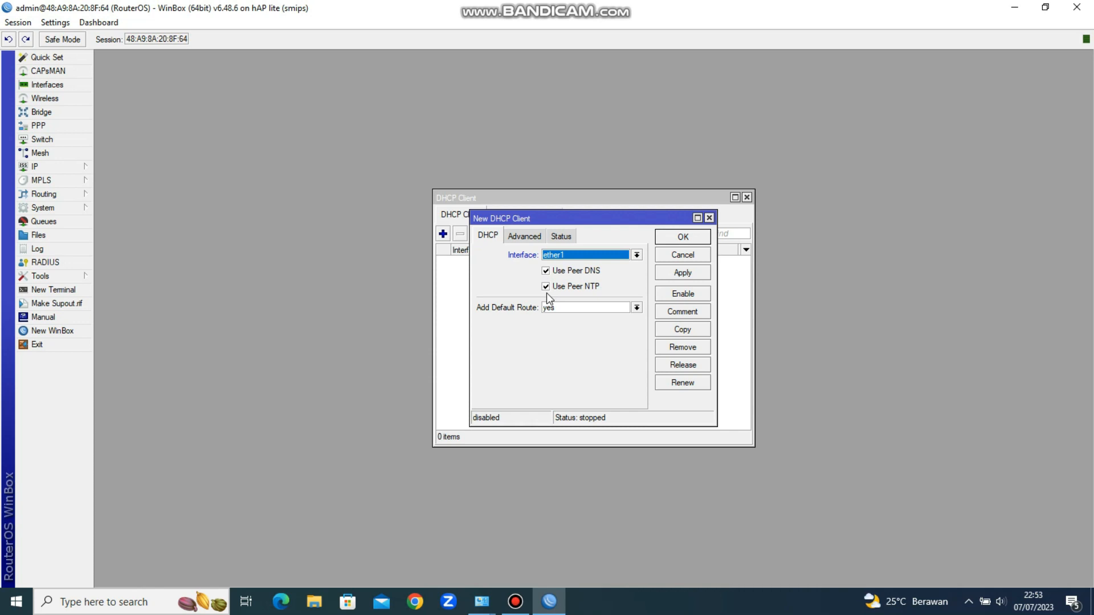
{"action": "left_click", "coordinate": [636, 308]}
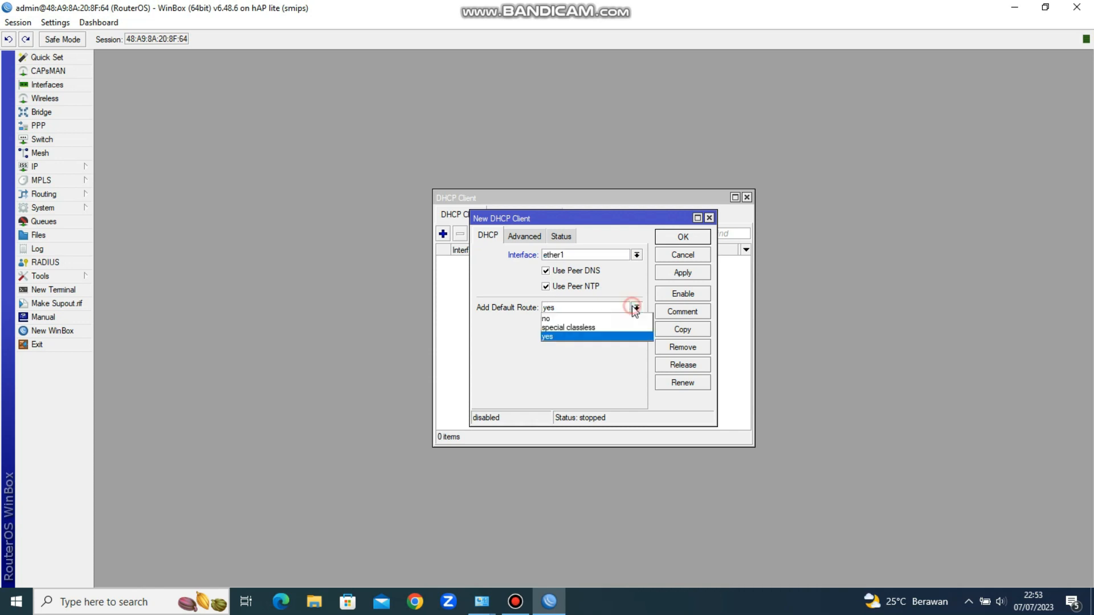
{"action": "left_click", "coordinate": [608, 336]}
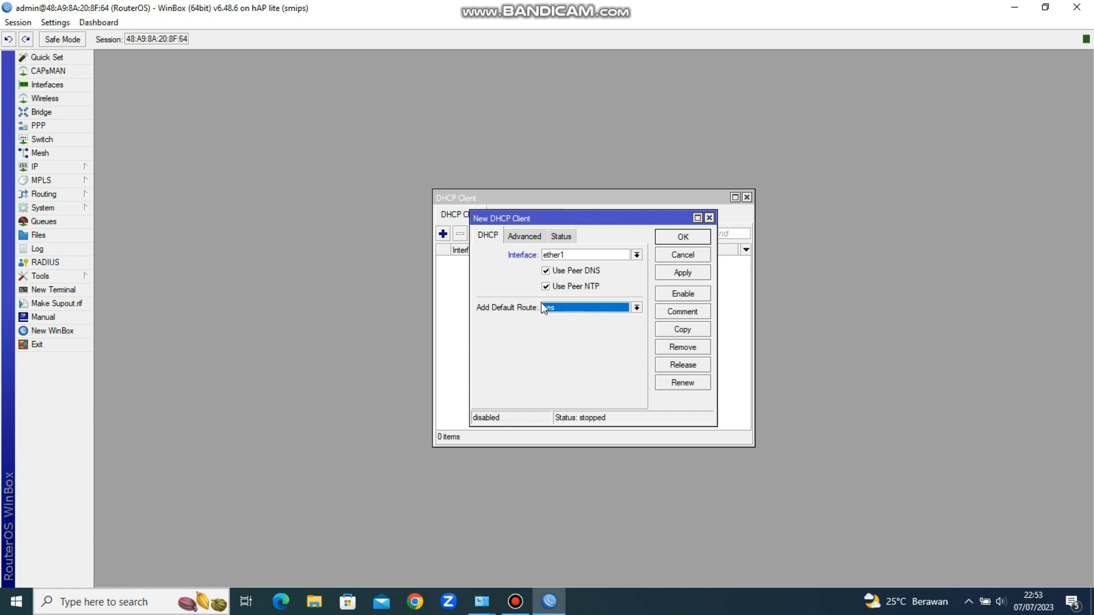
{"action": "left_click", "coordinate": [678, 273]}
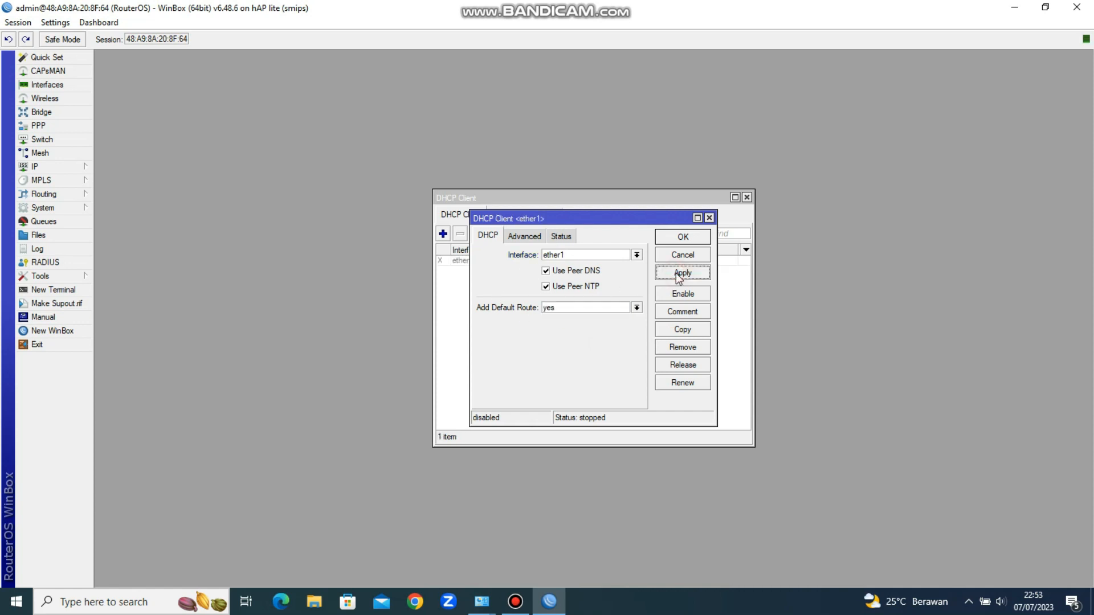
{"action": "left_click", "coordinate": [673, 240]}
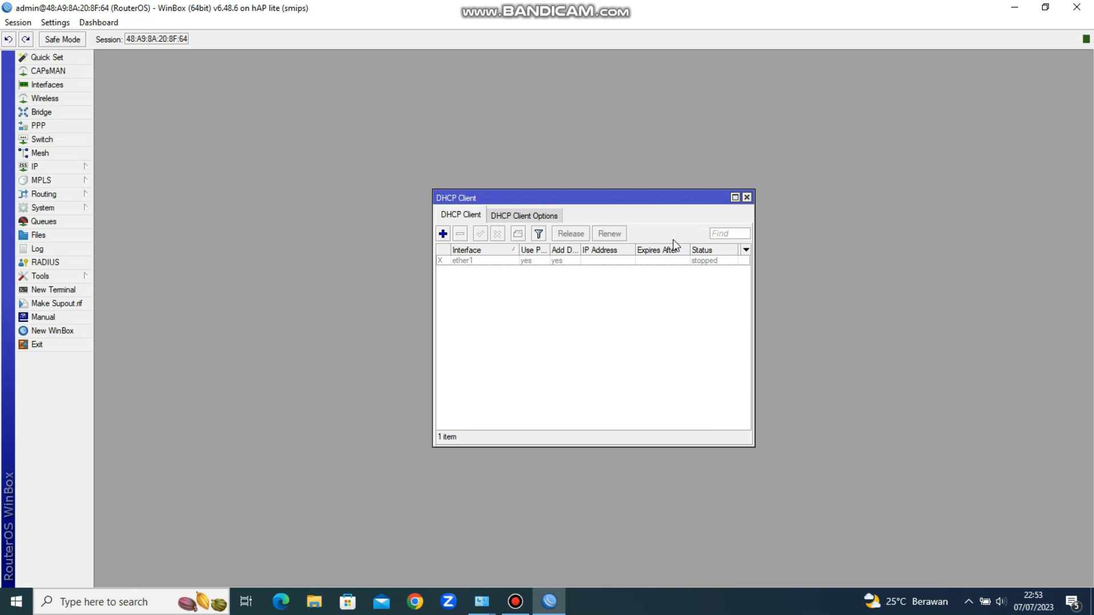
{"action": "left_click", "coordinate": [496, 262]}
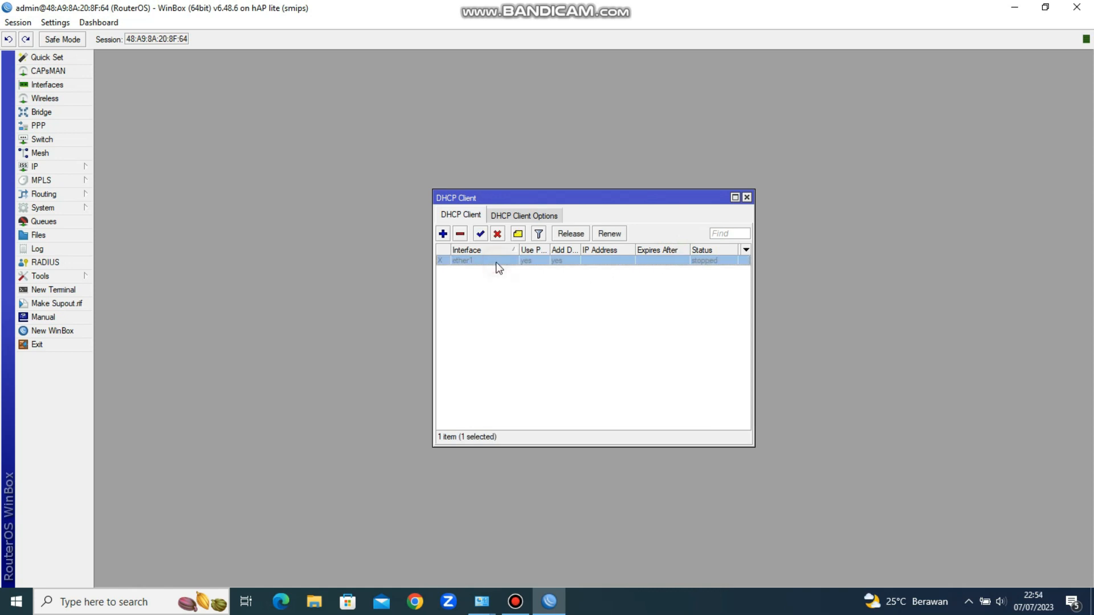
Step: Enable the ether1 DHCP client and widen the columns to show its searching... status
{"action": "left_click", "coordinate": [481, 234]}
{"action": "left_click_drag", "start_coordinate": [635, 251], "coordinate": [655, 251]}
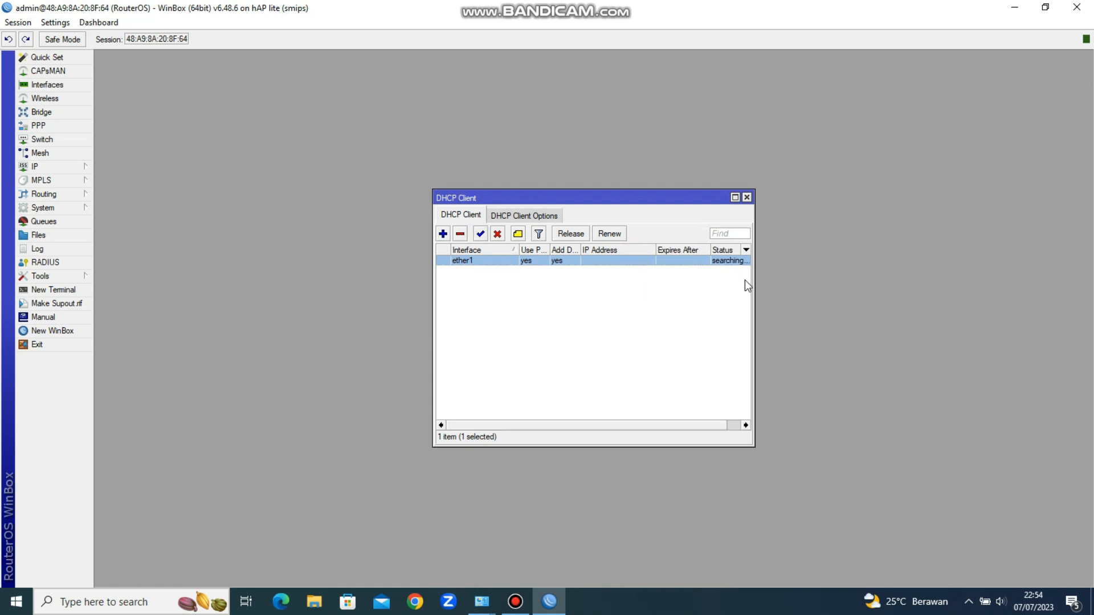
{"action": "left_click_drag", "start_coordinate": [753, 272], "coordinate": [782, 274]}
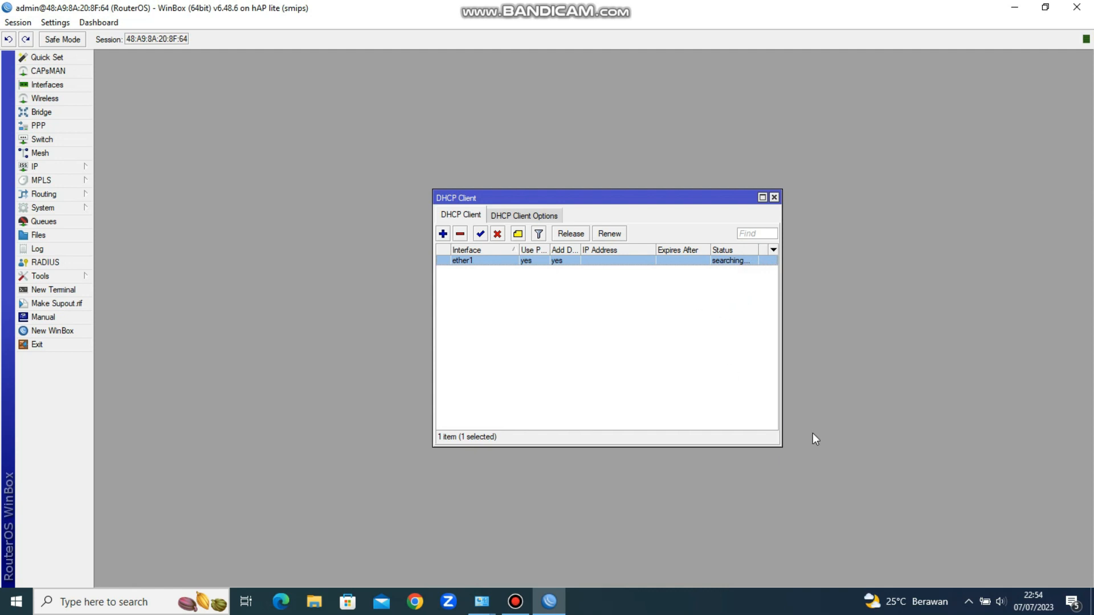
{"action": "left_click", "coordinate": [970, 601]}
{"action": "left_click", "coordinate": [918, 372]}
Step: Reopen the DHCP Client list and reselect the ether1 client, still searching
{"action": "left_click", "coordinate": [775, 198]}
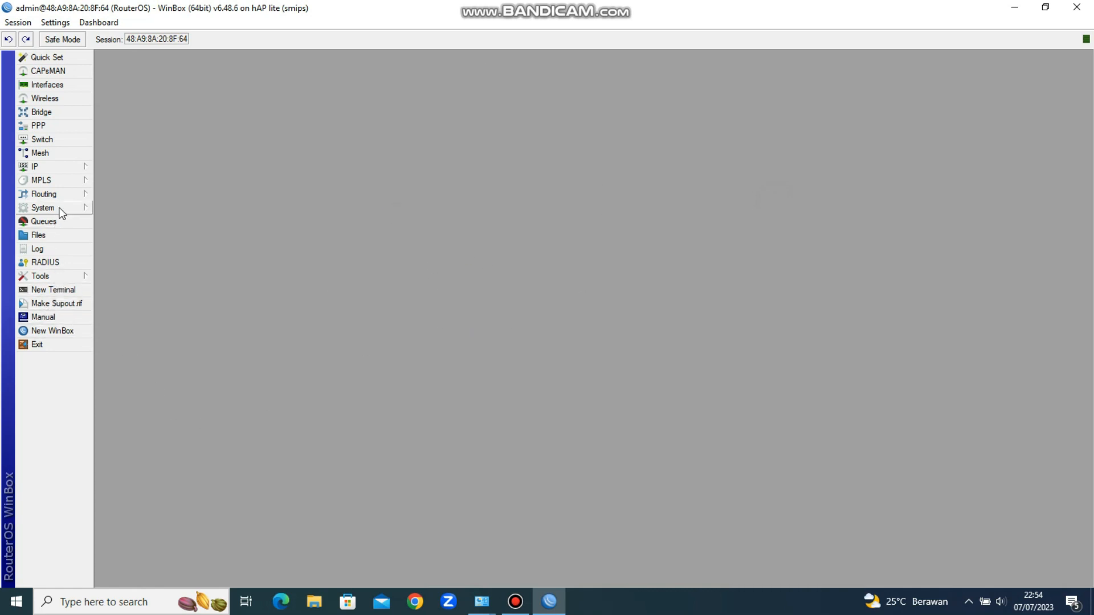
{"action": "left_click", "coordinate": [53, 165]}
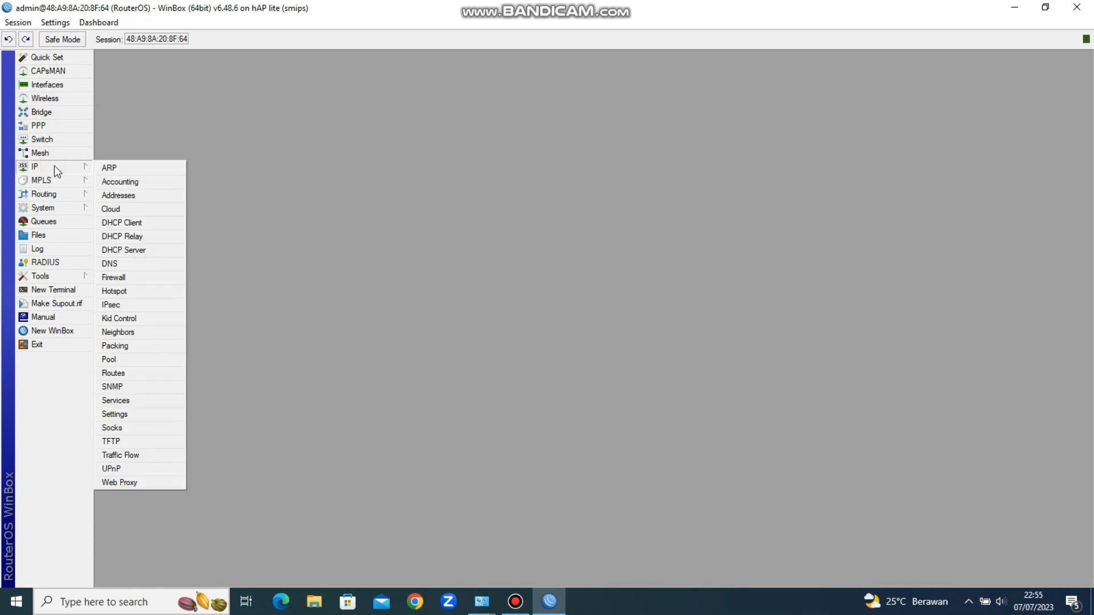
{"action": "left_click", "coordinate": [134, 222]}
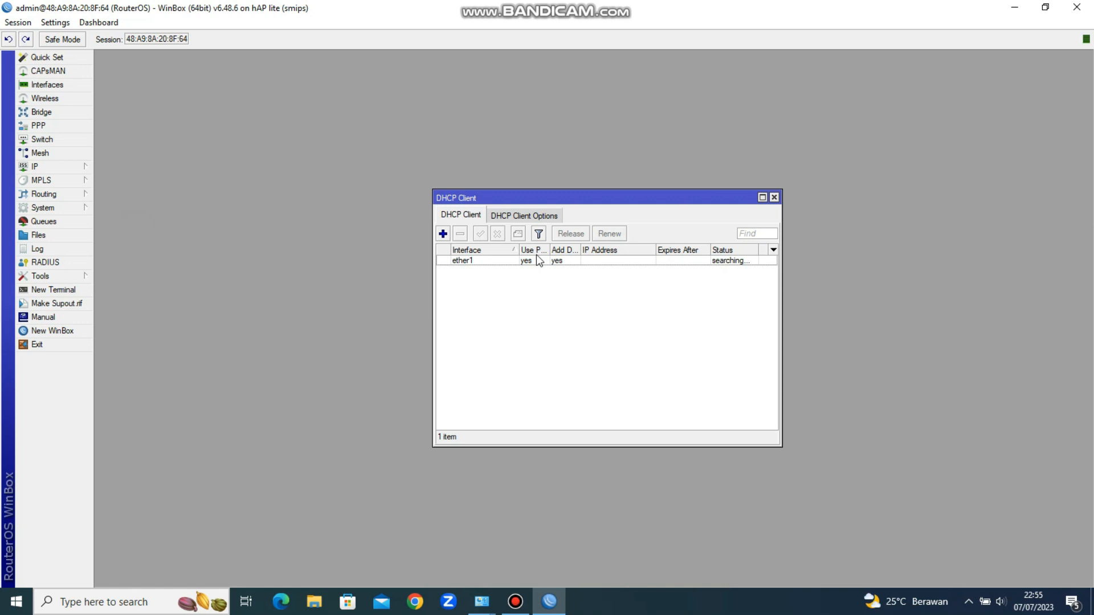
{"action": "left_click", "coordinate": [469, 260]}
{"action": "left_click", "coordinate": [480, 234]}
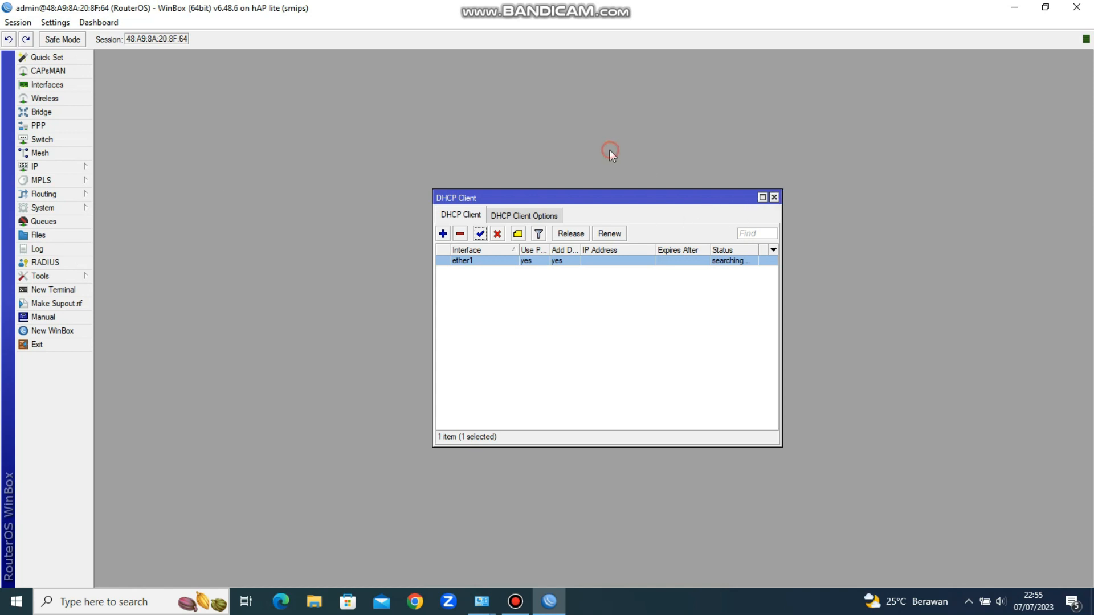
Step: Check IP > Addresses for an ether1 address, then close the list
{"action": "left_click", "coordinate": [50, 167]}
{"action": "left_click", "coordinate": [114, 195]}
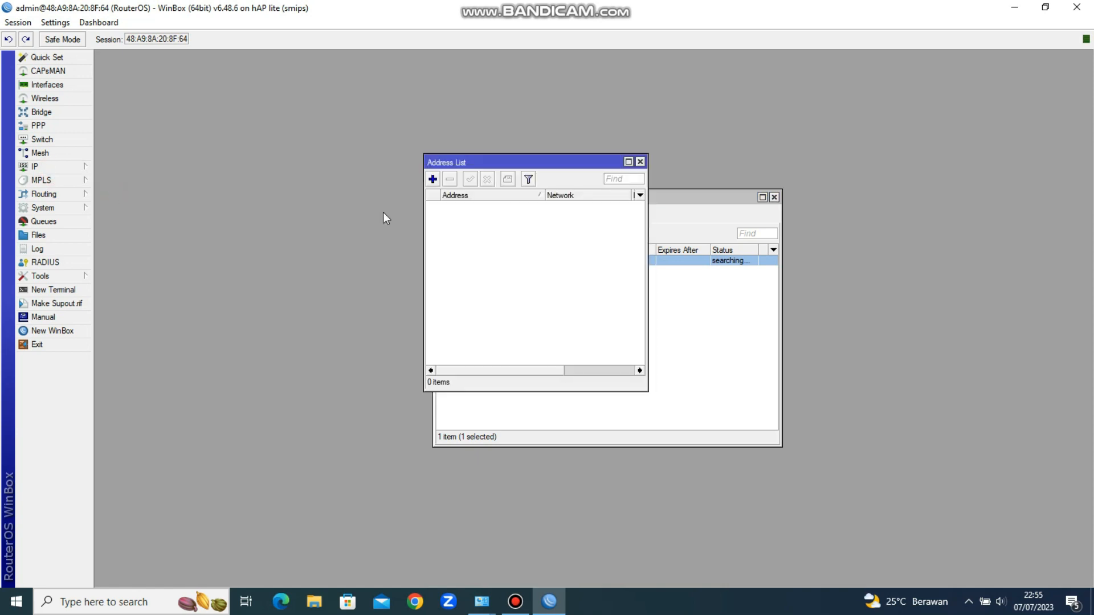
{"action": "left_click", "coordinate": [639, 163]}
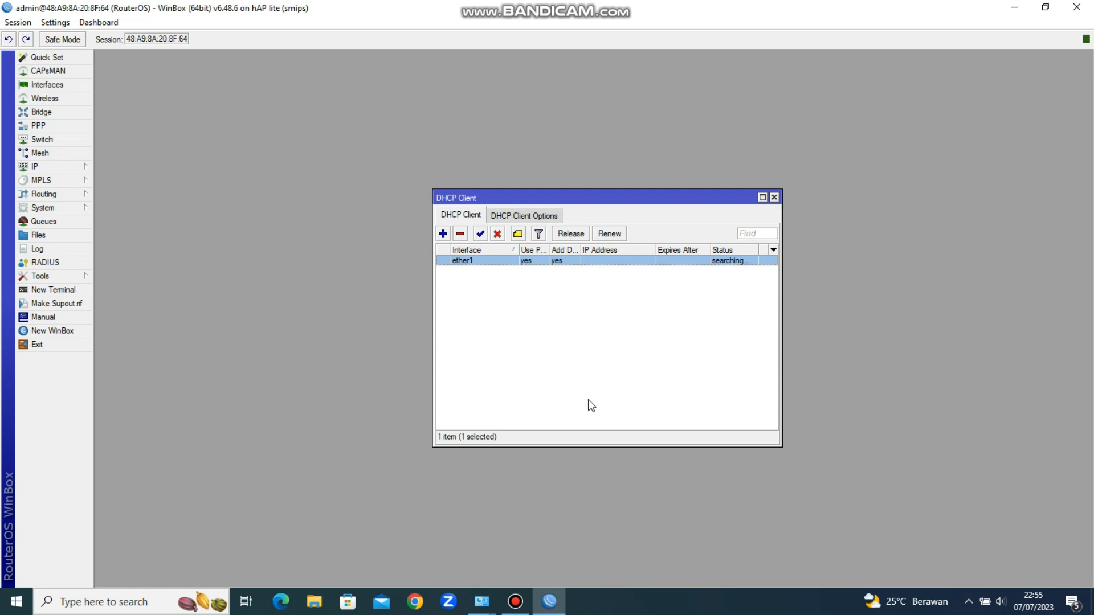
Step: Reach the network adapter list via Control Panel's Network and Sharing Center
{"action": "left_click", "coordinate": [94, 607]}
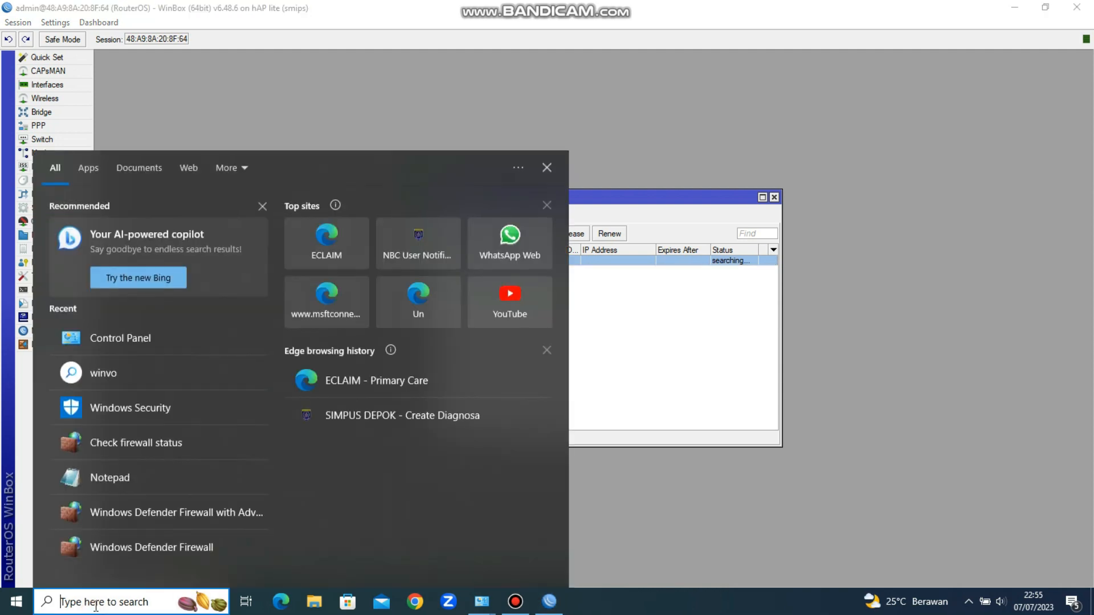
{"action": "type", "text": "con"}
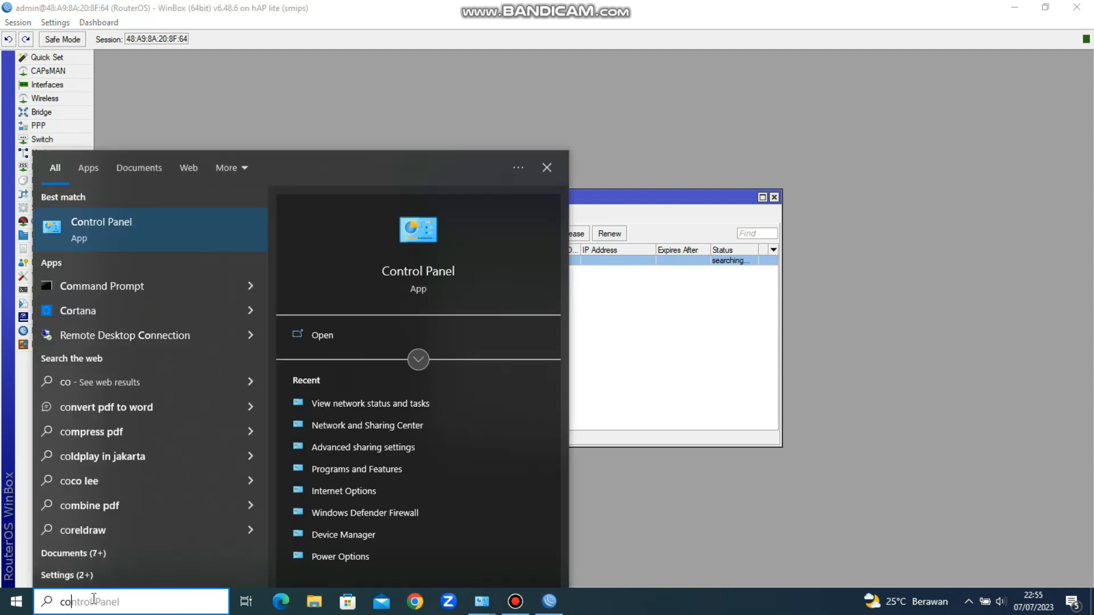
{"action": "left_click", "coordinate": [110, 234]}
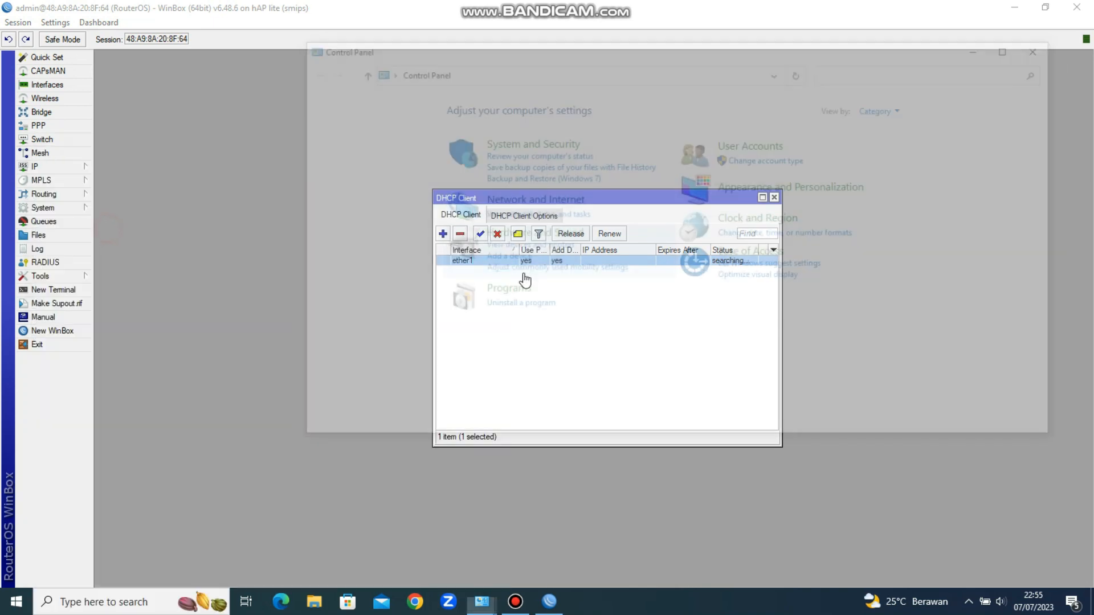
{"action": "left_click", "coordinate": [519, 205]}
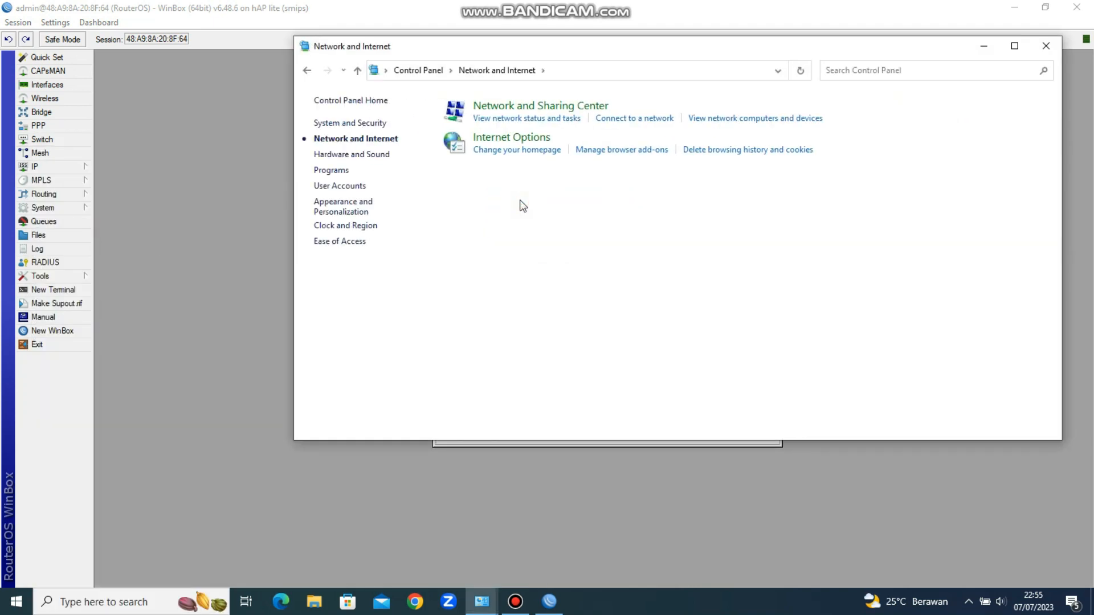
{"action": "left_click", "coordinate": [518, 108]}
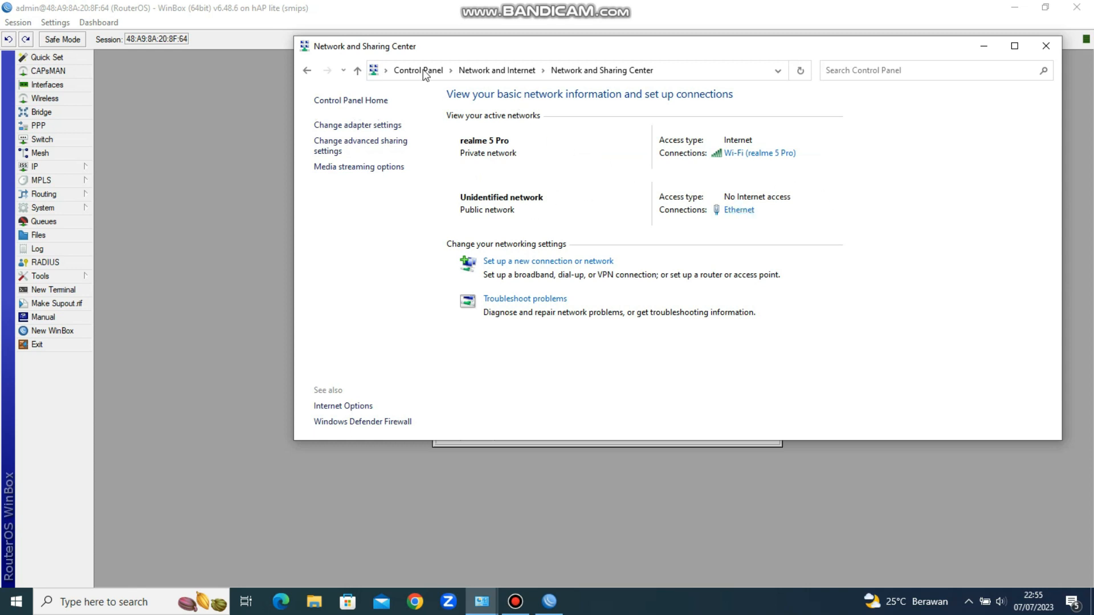
{"action": "left_click", "coordinate": [359, 126]}
Step: Disable and re-enable the PC's Ethernet adapter, then minimize the network windows
{"action": "left_click", "coordinate": [544, 126]}
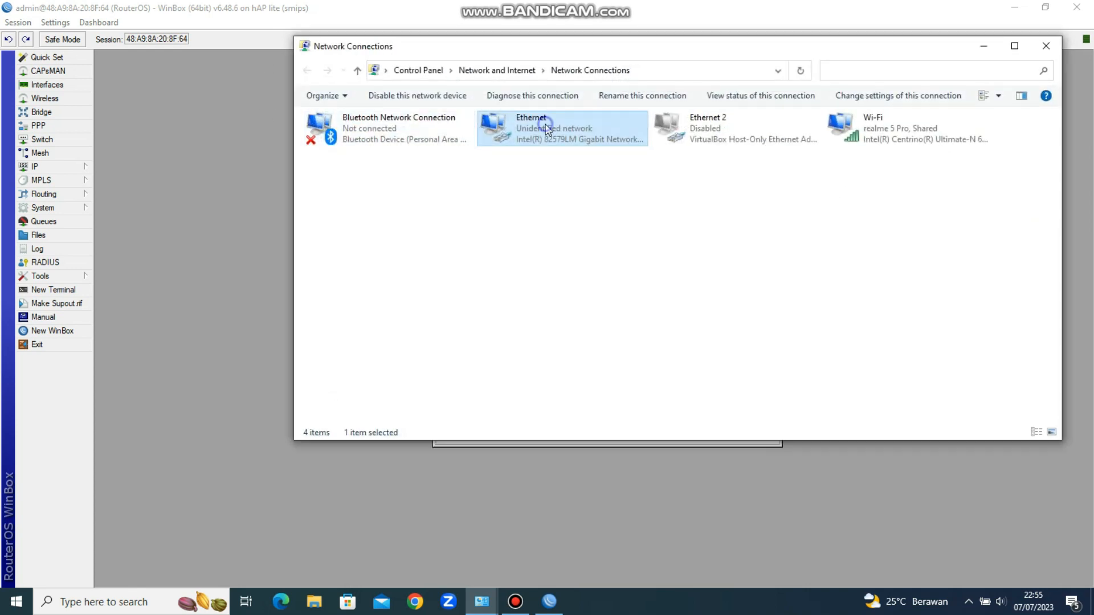
{"action": "right_click", "coordinate": [546, 124]}
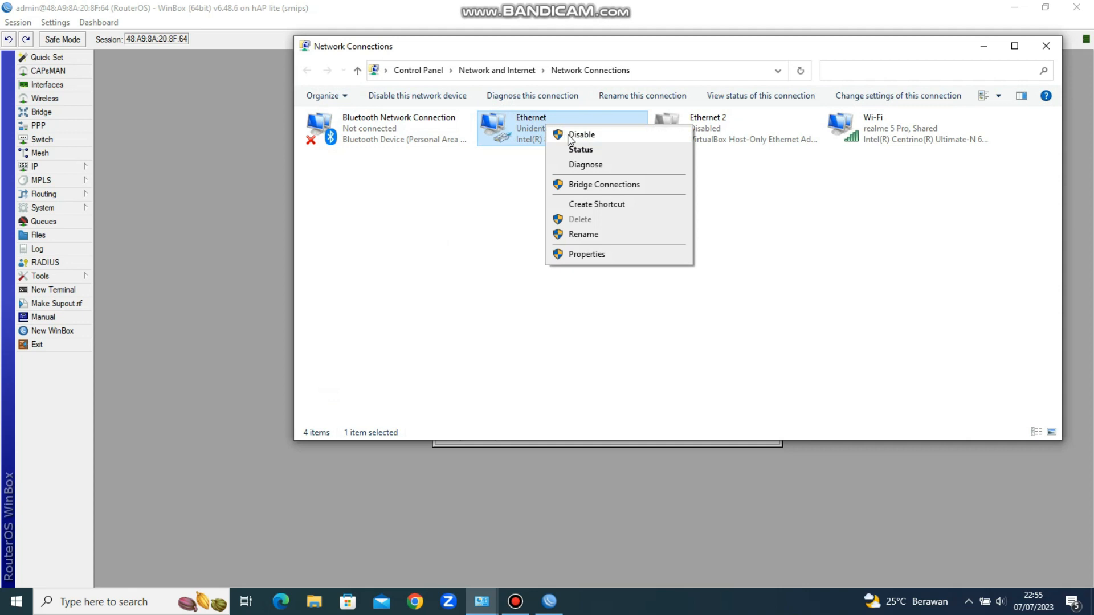
{"action": "left_click", "coordinate": [567, 134]}
{"action": "right_click", "coordinate": [567, 130]}
{"action": "left_click", "coordinate": [597, 139]}
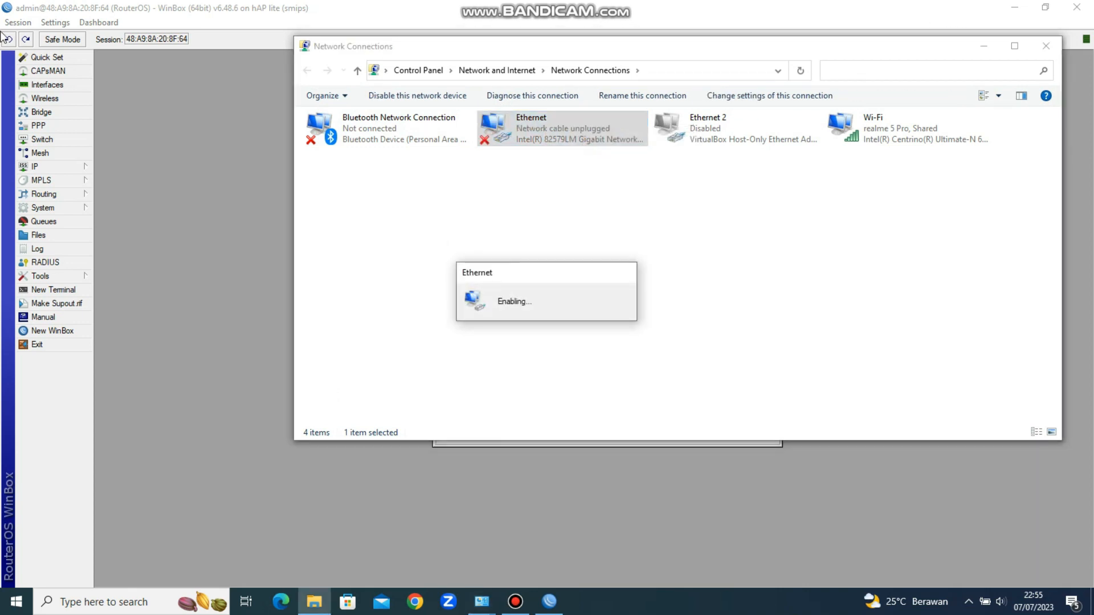
{"action": "left_click", "coordinate": [986, 51]}
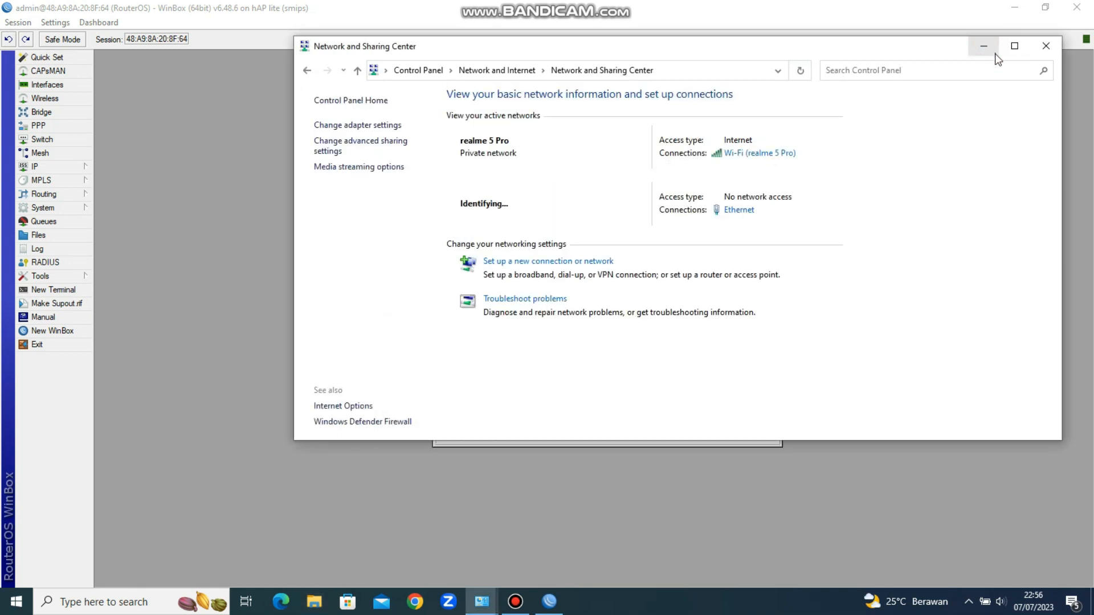
{"action": "left_click", "coordinate": [994, 53]}
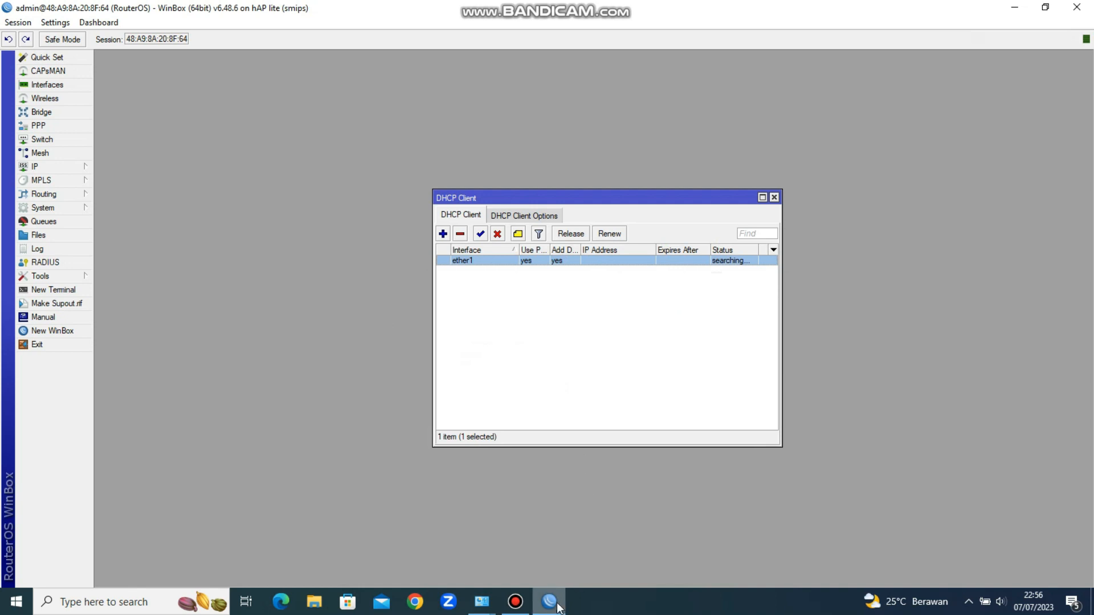
Step: Reconnect WinBox to the hAP lite router
{"action": "mouse_move", "coordinate": [551, 610]}
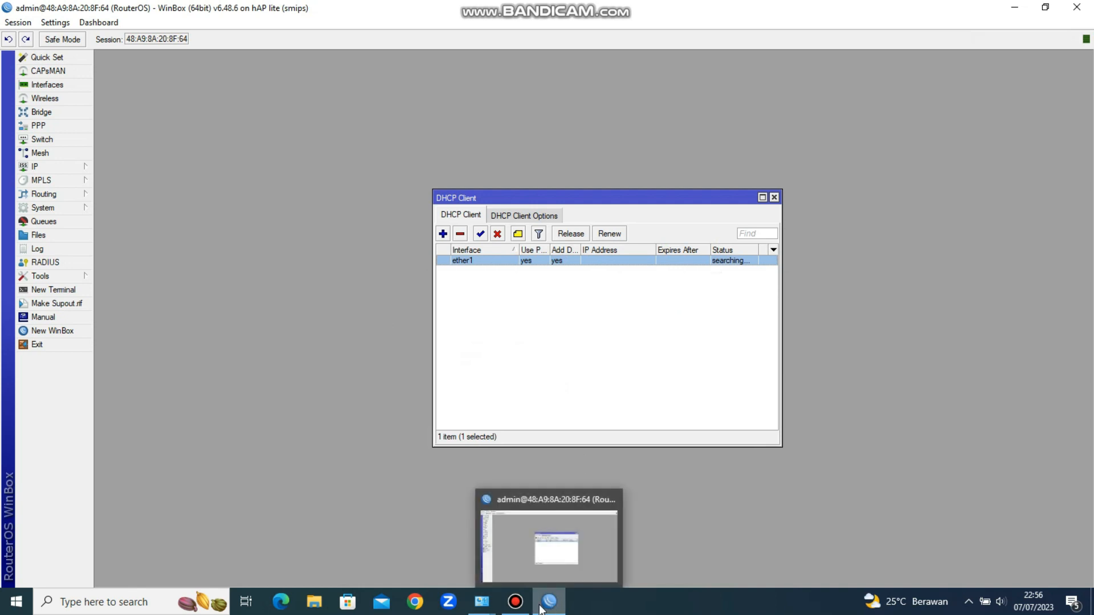
{"action": "mouse_move", "coordinate": [482, 603]}
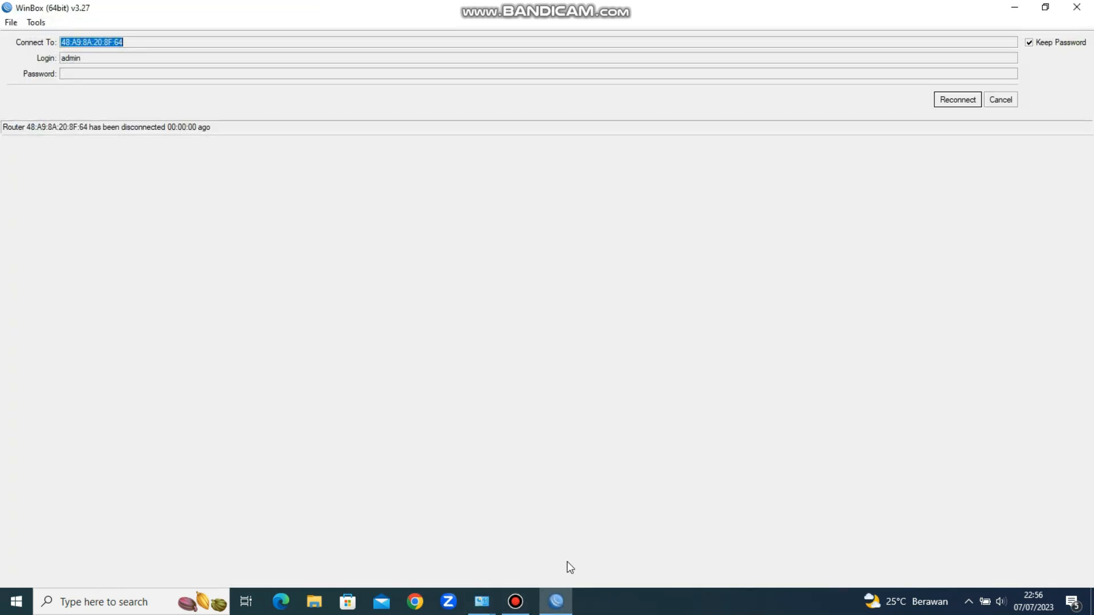
{"action": "left_click", "coordinate": [944, 104]}
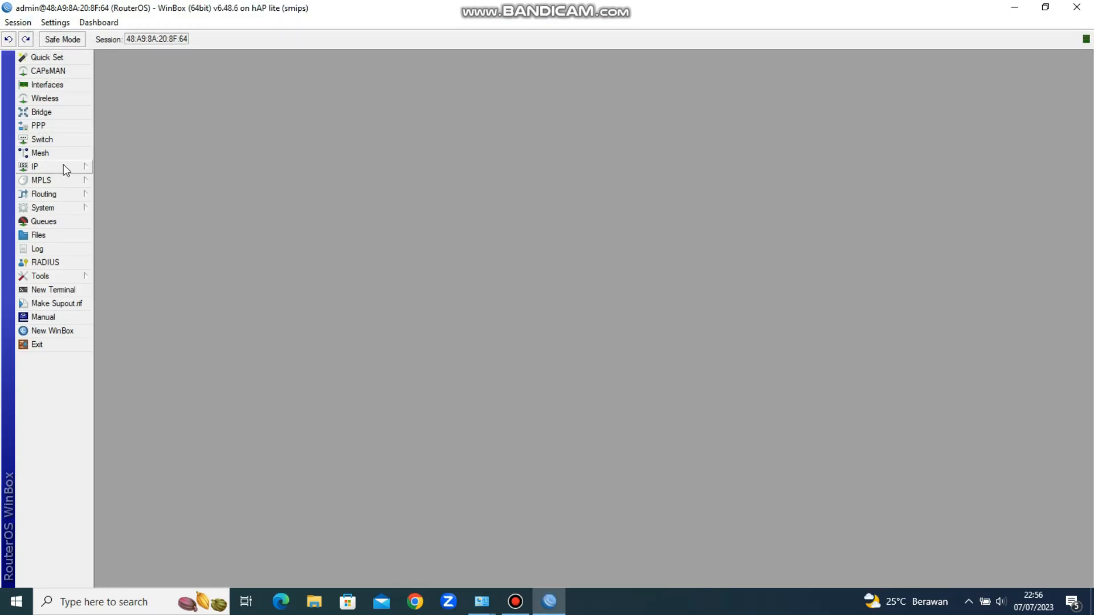
Step: Confirm the dynamic 192.168.137.11/24 address on ether1 in IP > Addresses, then close the list
{"action": "left_click", "coordinate": [67, 165]}
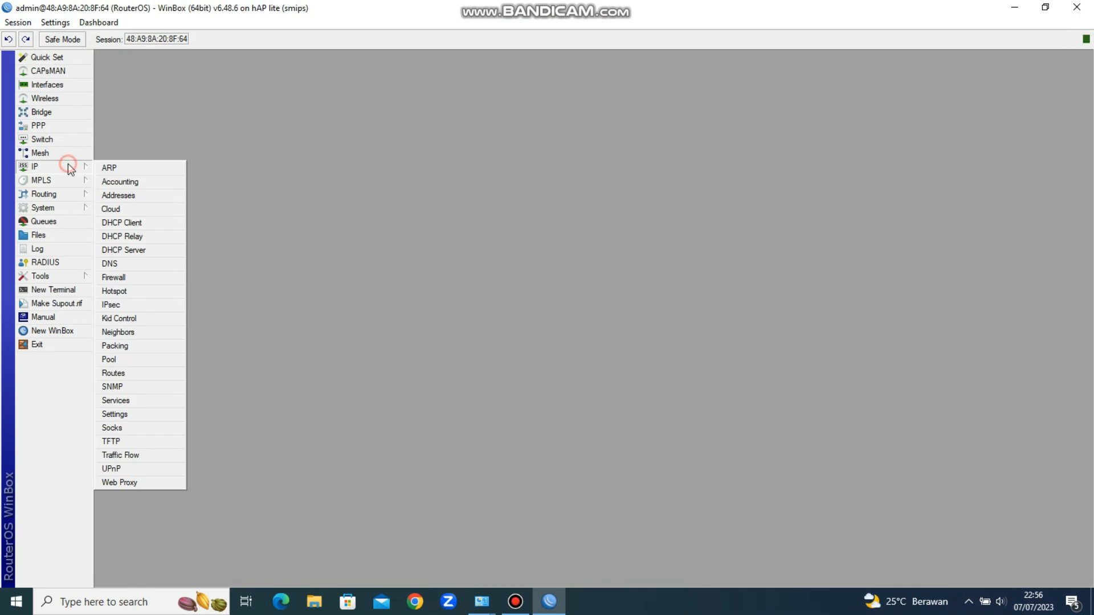
{"action": "left_click", "coordinate": [117, 192]}
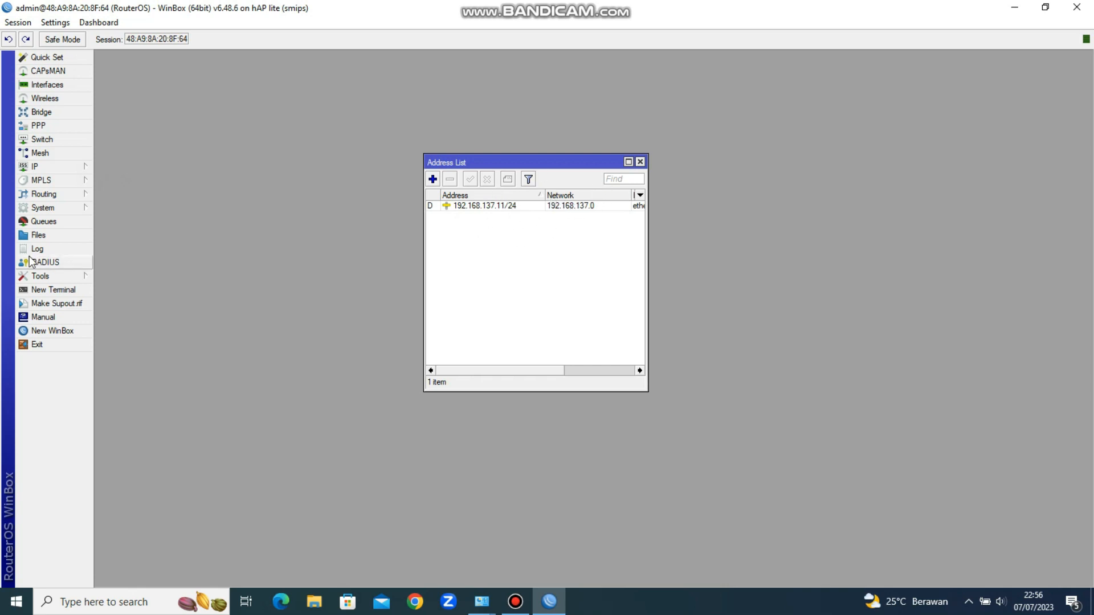
{"action": "left_click", "coordinate": [51, 167]}
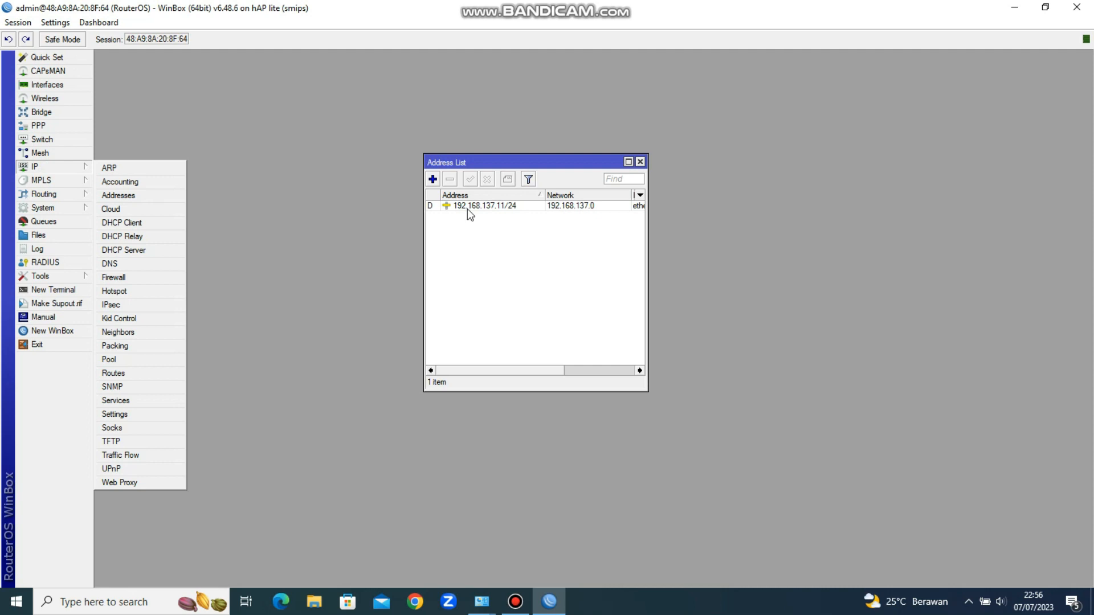
{"action": "left_click", "coordinate": [335, 217]}
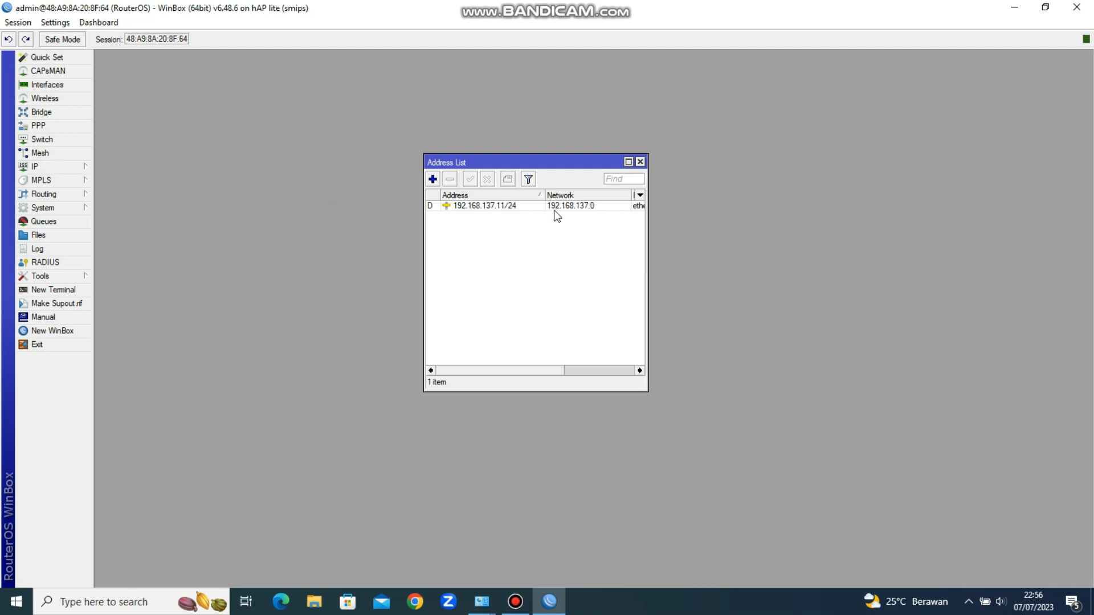
{"action": "left_click_drag", "start_coordinate": [546, 195], "coordinate": [532, 194]}
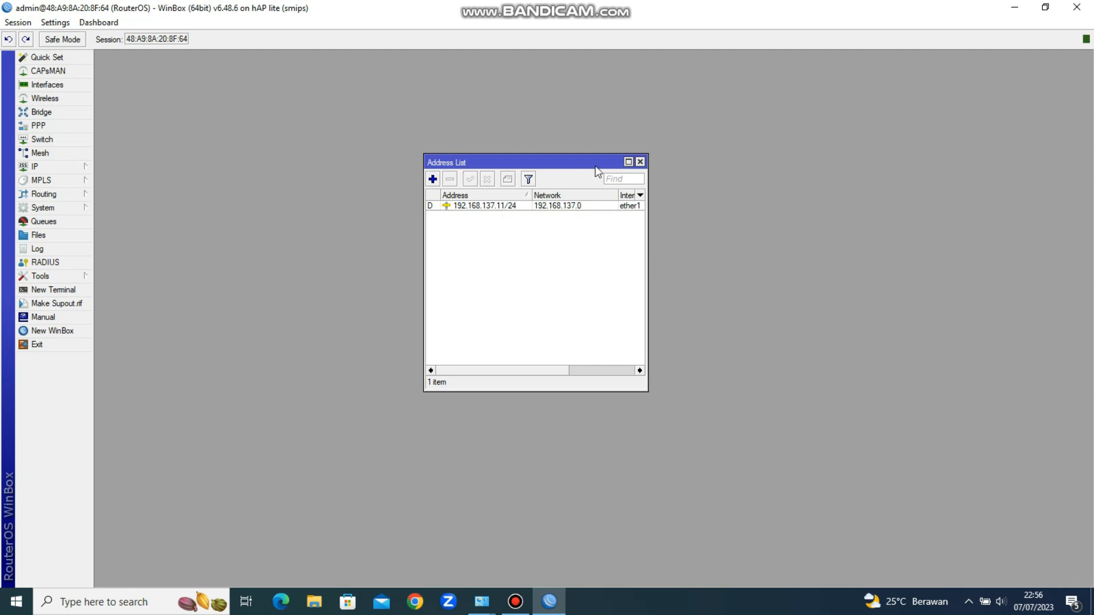
{"action": "left_click", "coordinate": [639, 163]}
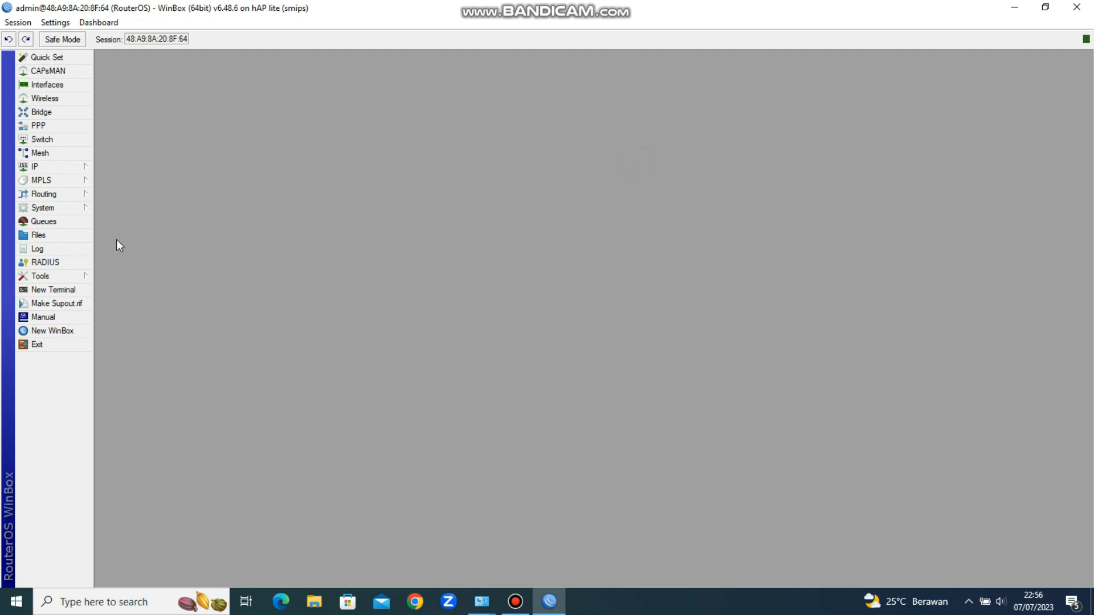
{"action": "left_click", "coordinate": [67, 169]}
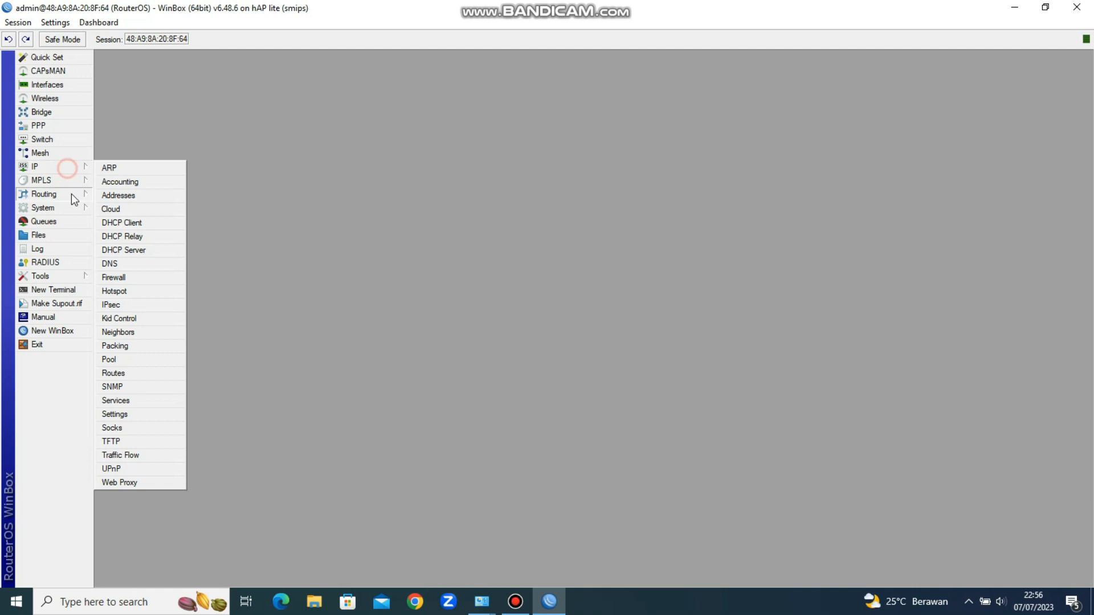
{"action": "left_click", "coordinate": [129, 375]}
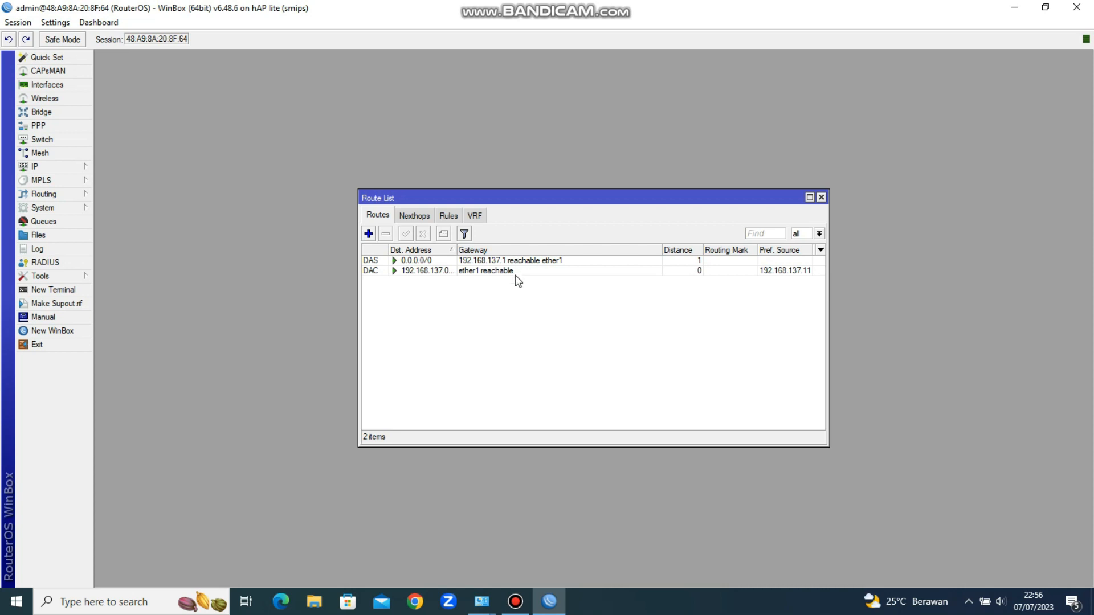
{"action": "left_click", "coordinate": [821, 198]}
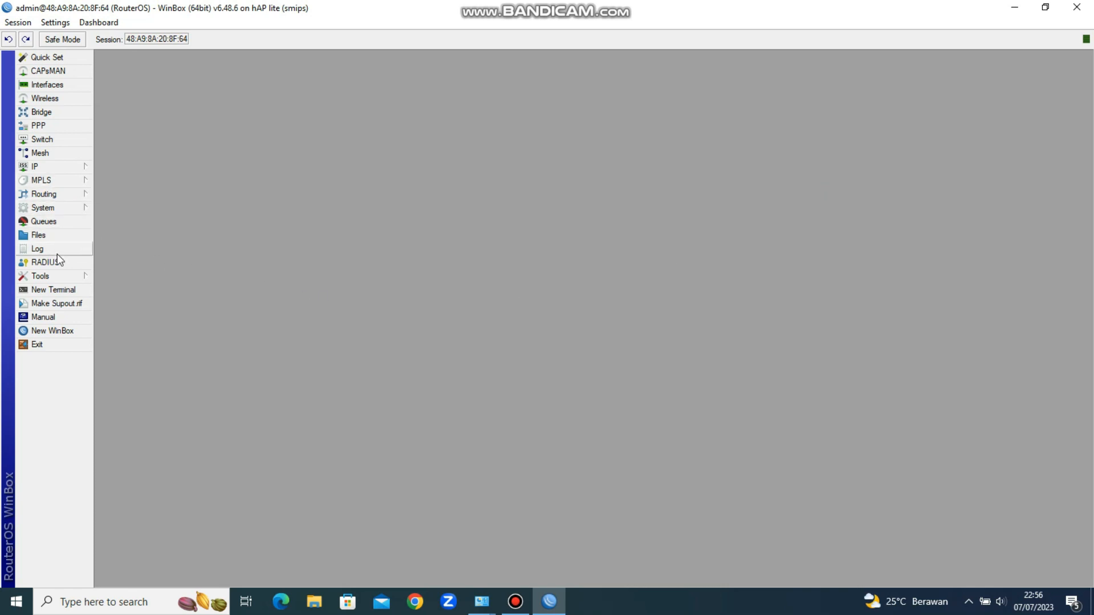
{"action": "left_click", "coordinate": [61, 168]}
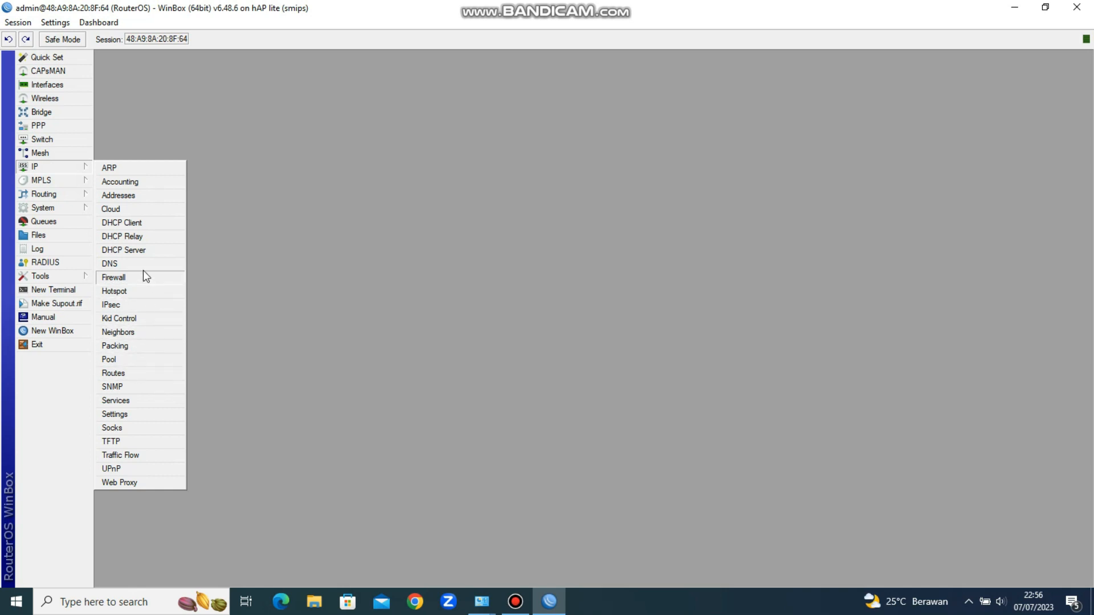
{"action": "left_click", "coordinate": [142, 371]}
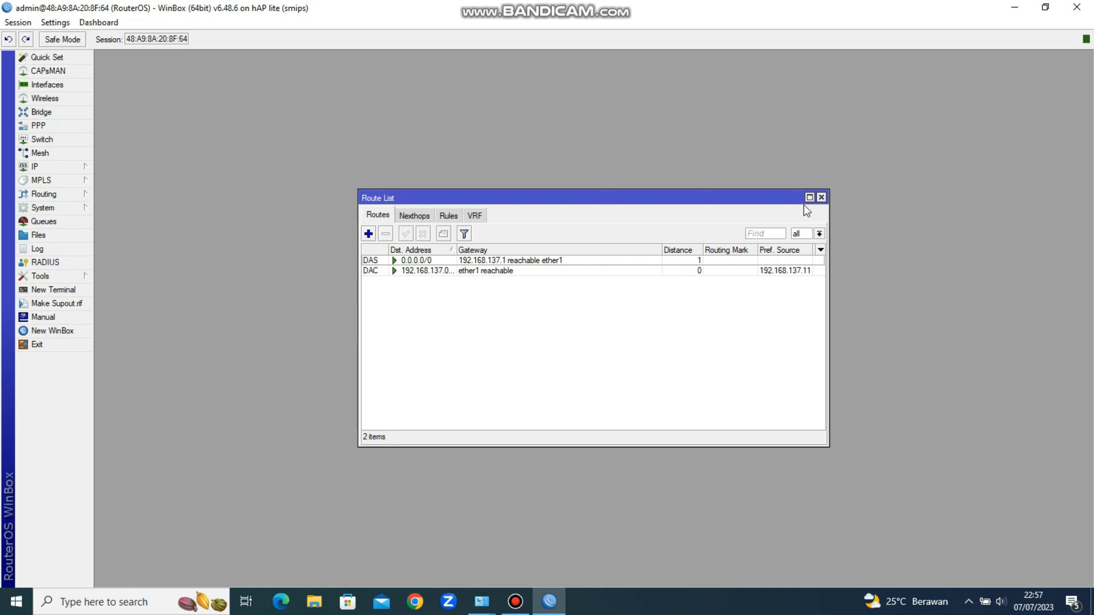
{"action": "double_click", "coordinate": [431, 270]}
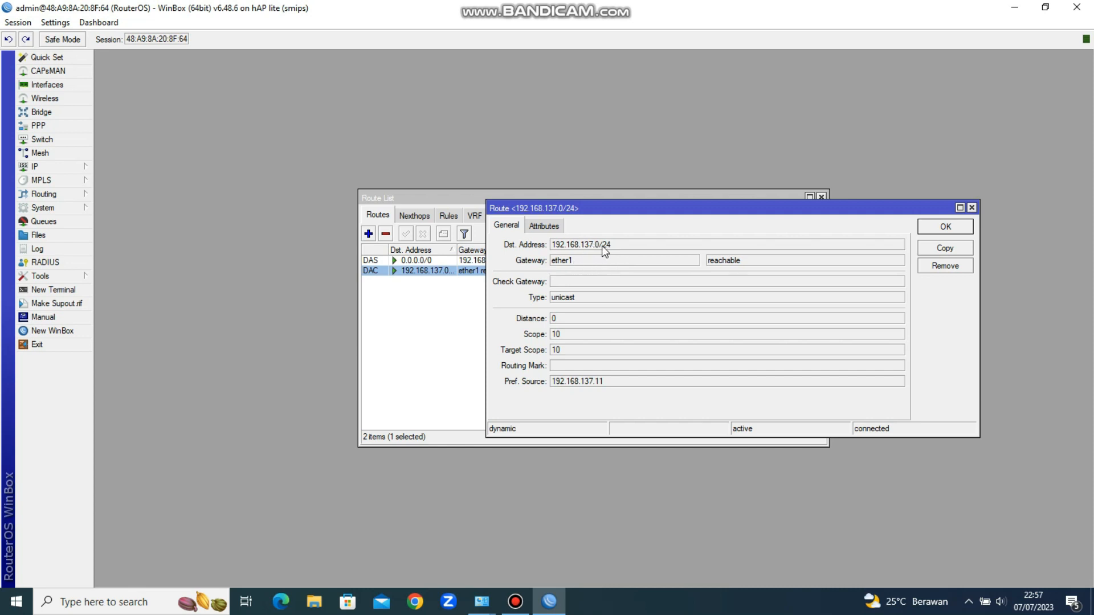
{"action": "left_click", "coordinate": [972, 207]}
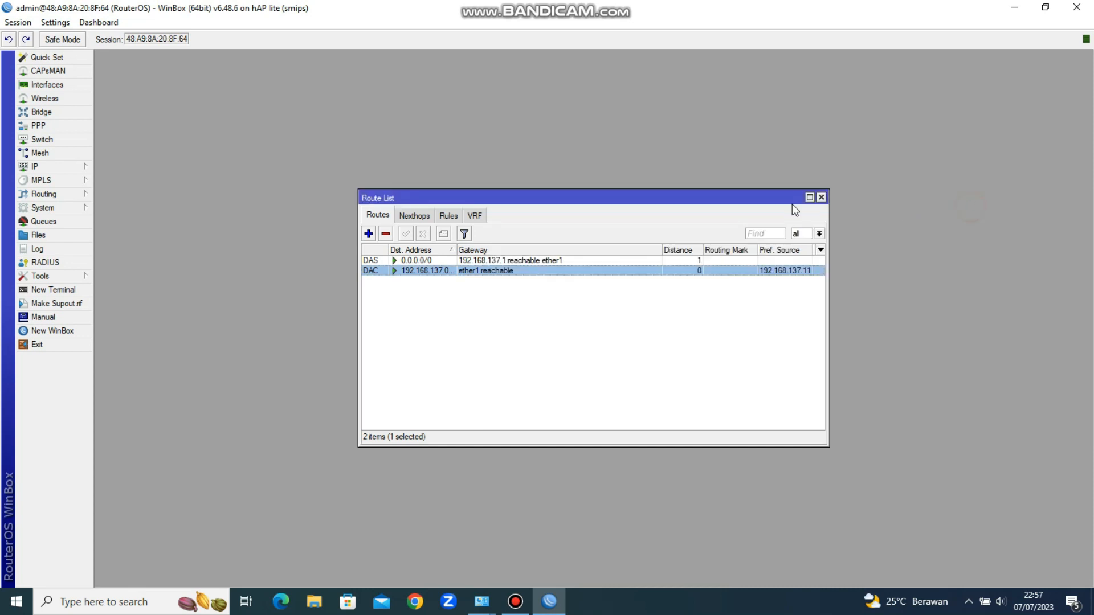
{"action": "left_click", "coordinate": [821, 197]}
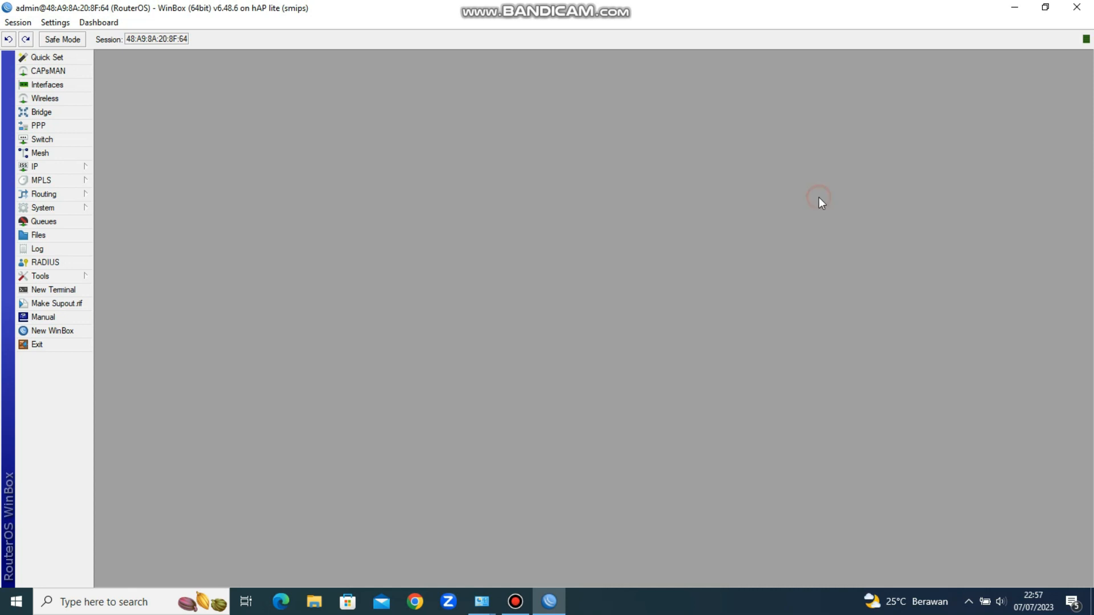
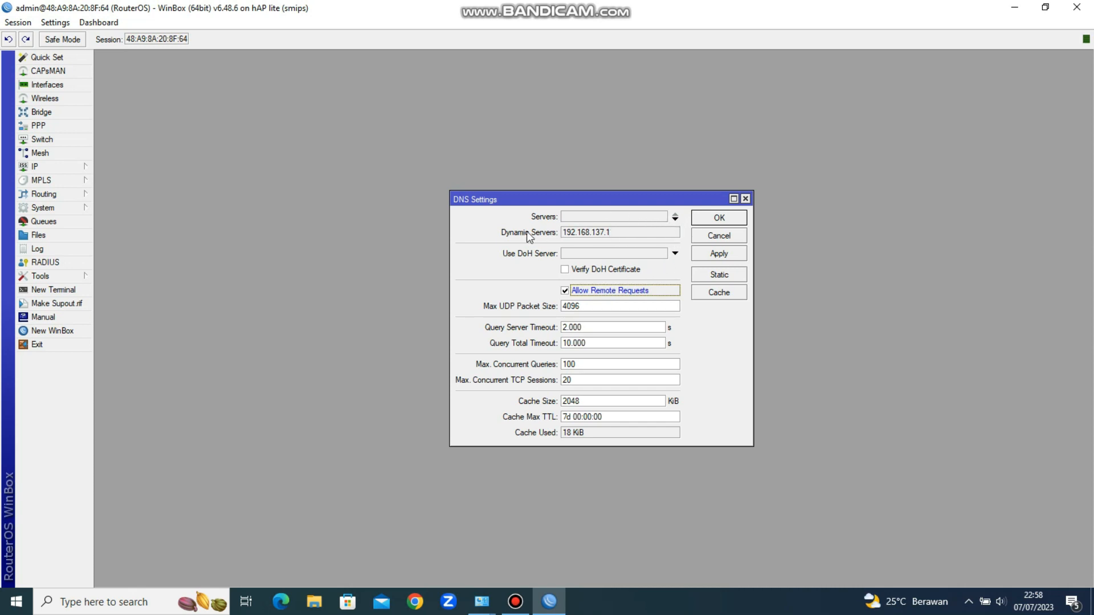
Step: Apply the Allow Remote Requests DNS setting and confirm it with OK
{"action": "left_click", "coordinate": [718, 257]}
{"action": "left_click", "coordinate": [716, 218]}
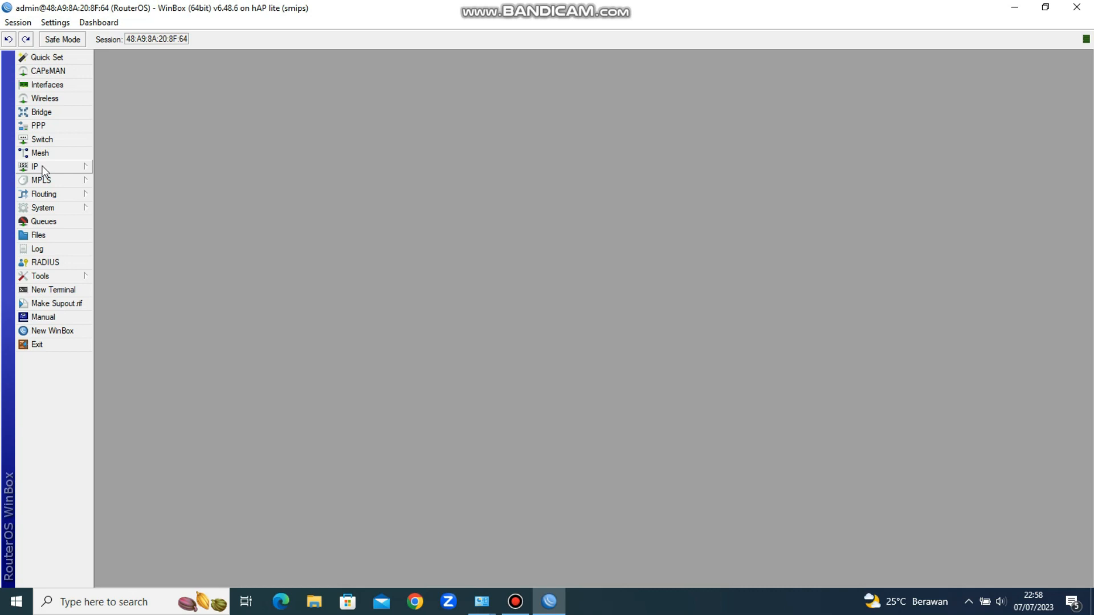
Step: Open the Firewall NAT rules and start a new NAT rule
{"action": "left_click", "coordinate": [42, 167]}
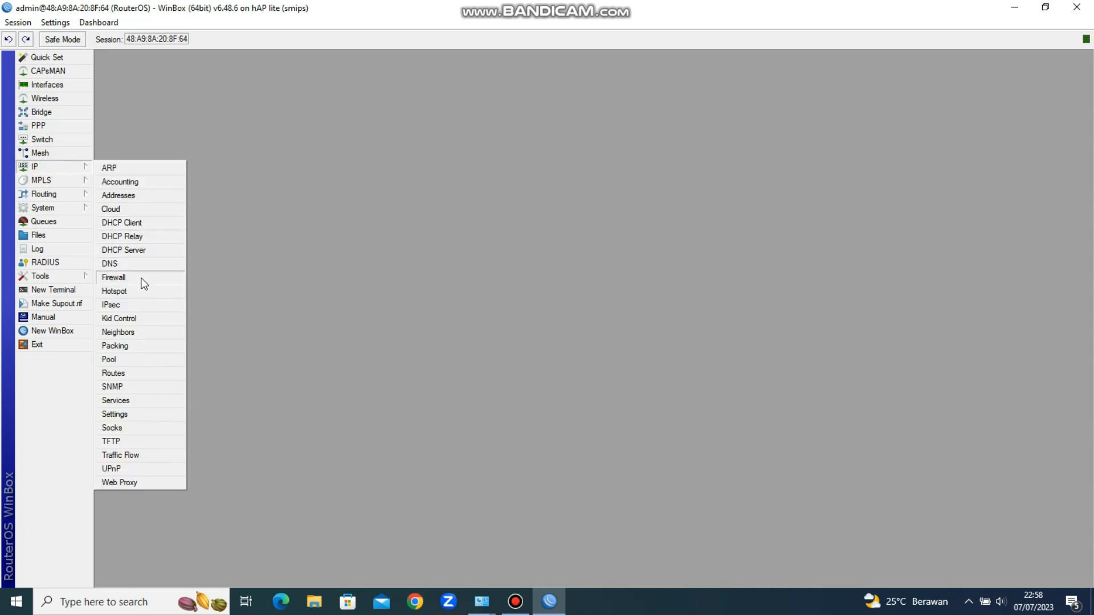
{"action": "left_click", "coordinate": [142, 281]}
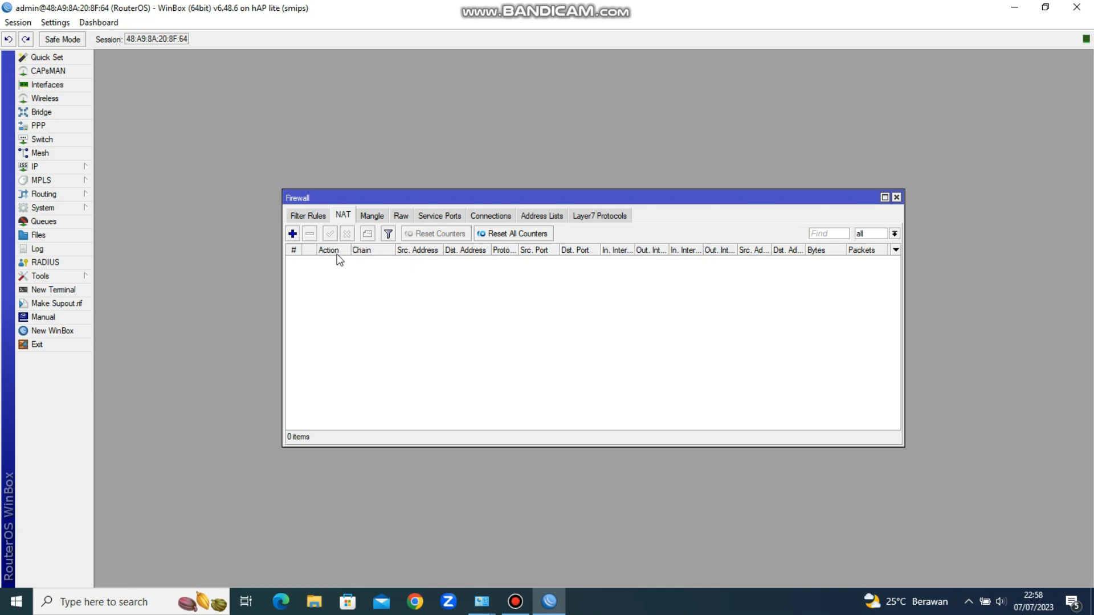
{"action": "left_click", "coordinate": [318, 216]}
{"action": "left_click", "coordinate": [343, 215]}
{"action": "left_click", "coordinate": [293, 234]}
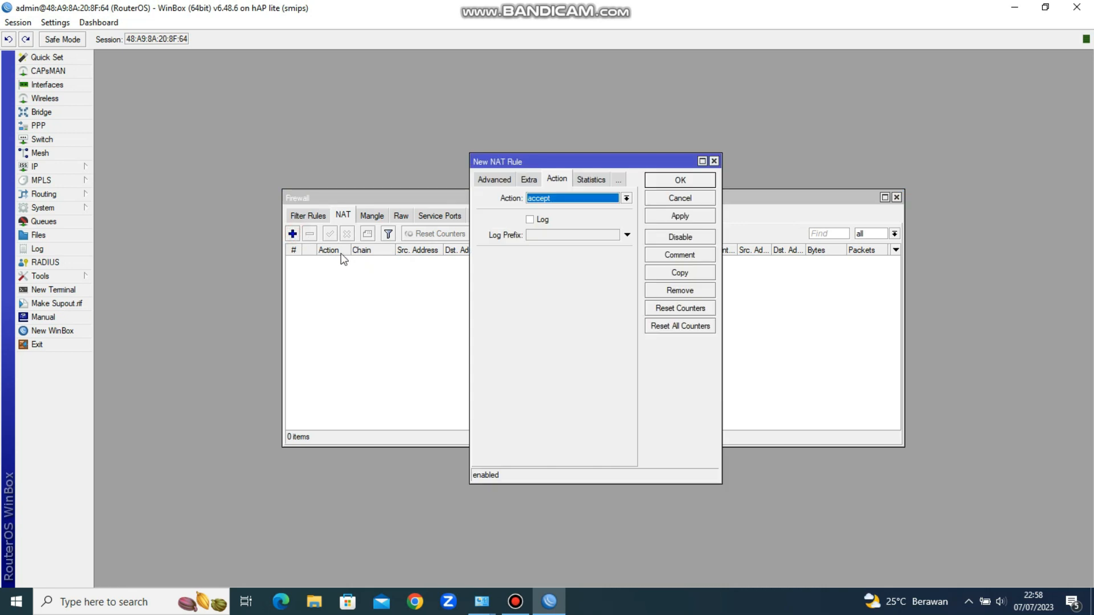
Step: Set the new rule's chain to srcnat and its out-interface to ether1
{"action": "left_click", "coordinate": [488, 178]}
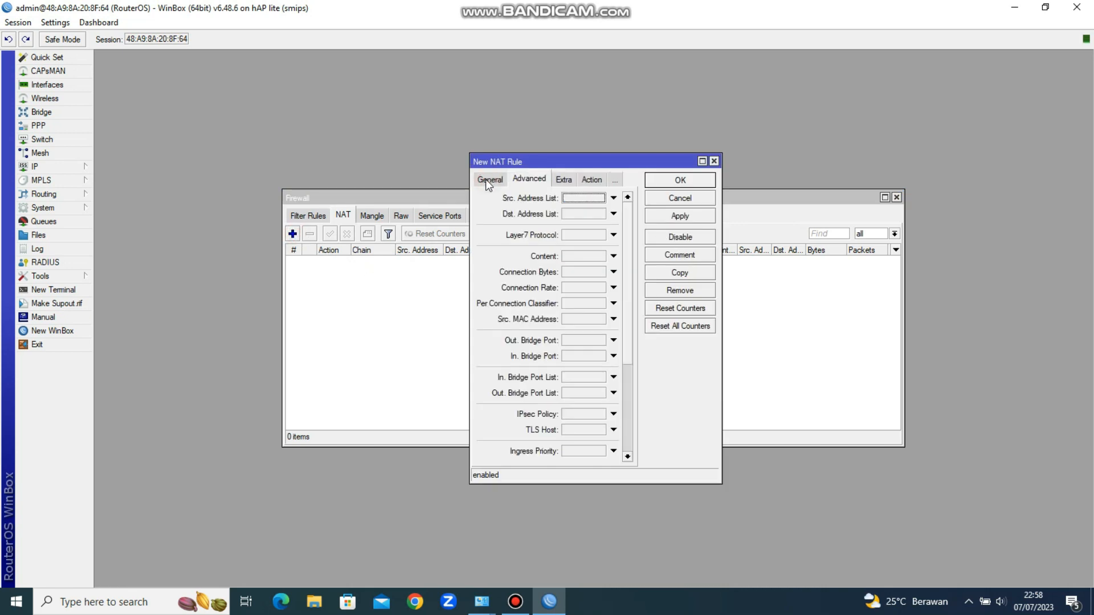
{"action": "left_click", "coordinate": [488, 179]}
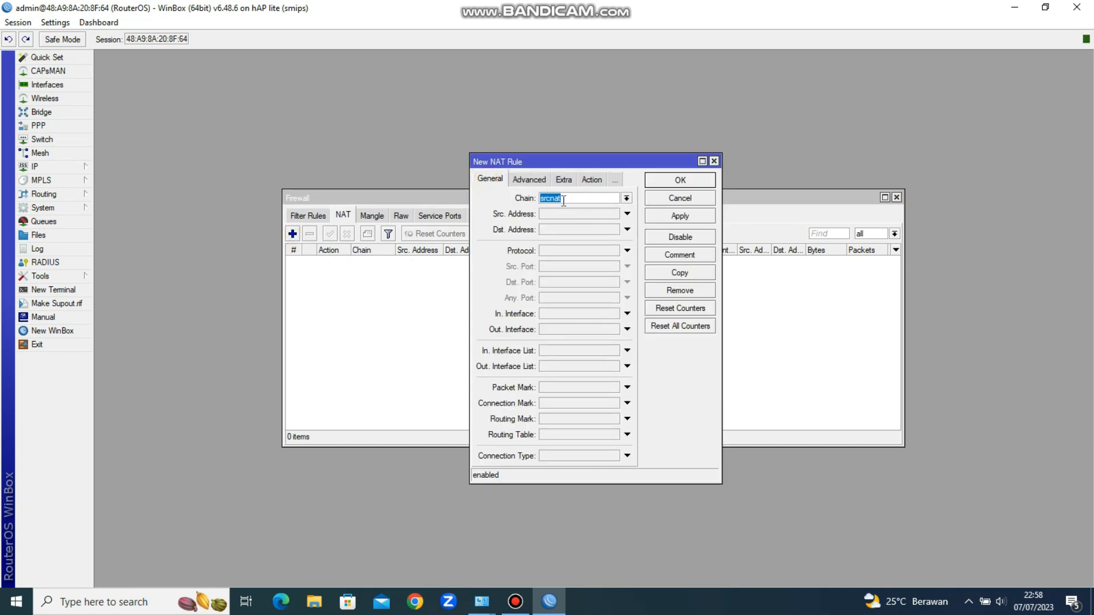
{"action": "left_click", "coordinate": [626, 198]}
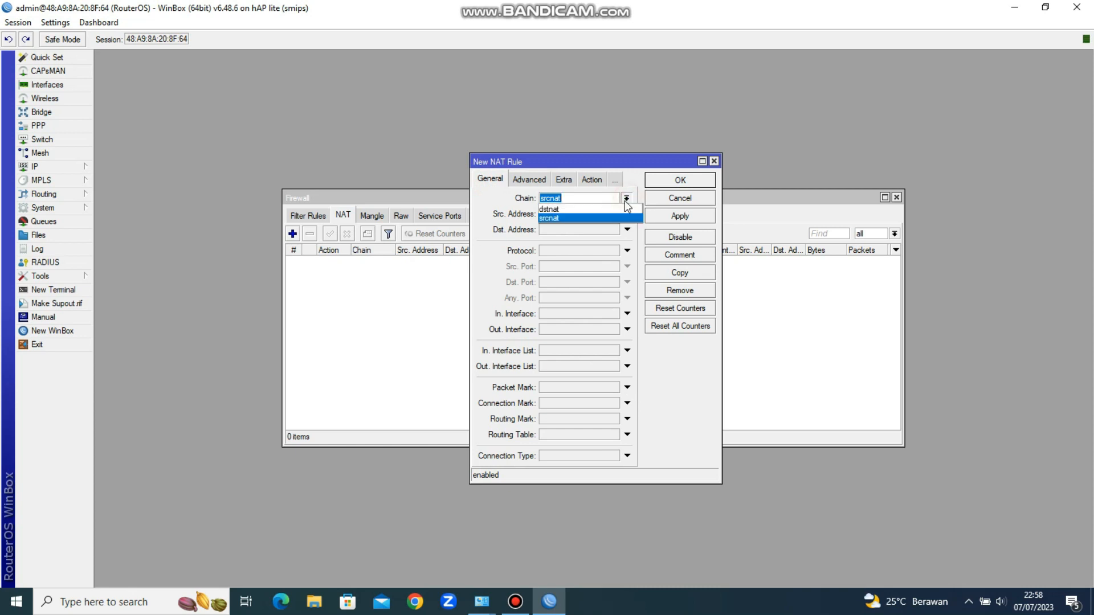
{"action": "left_click", "coordinate": [585, 215]}
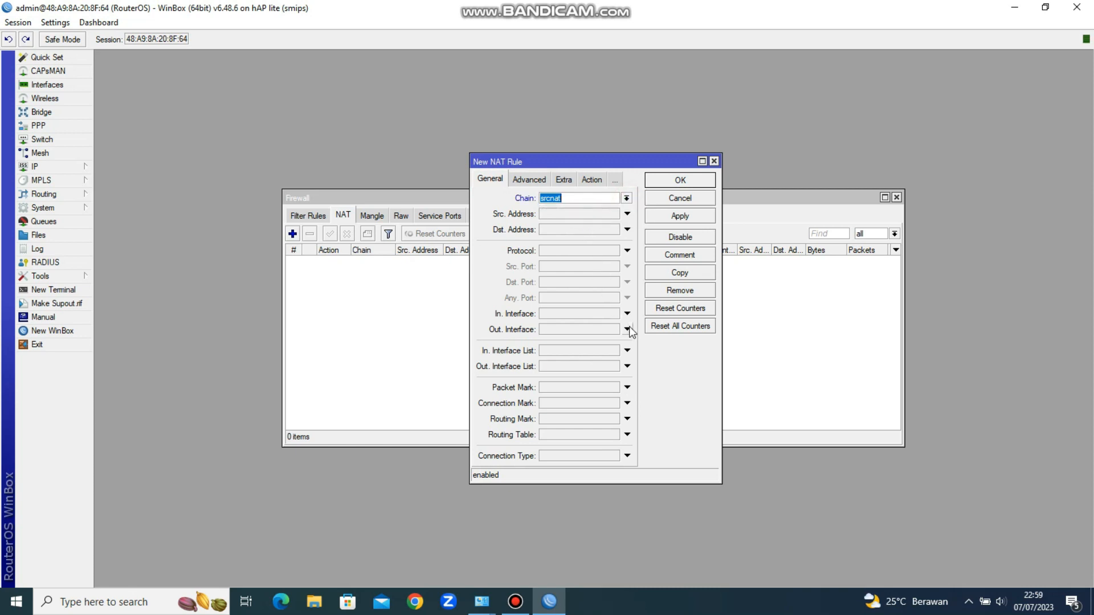
{"action": "left_click", "coordinate": [627, 330]}
{"action": "left_click", "coordinate": [614, 329]}
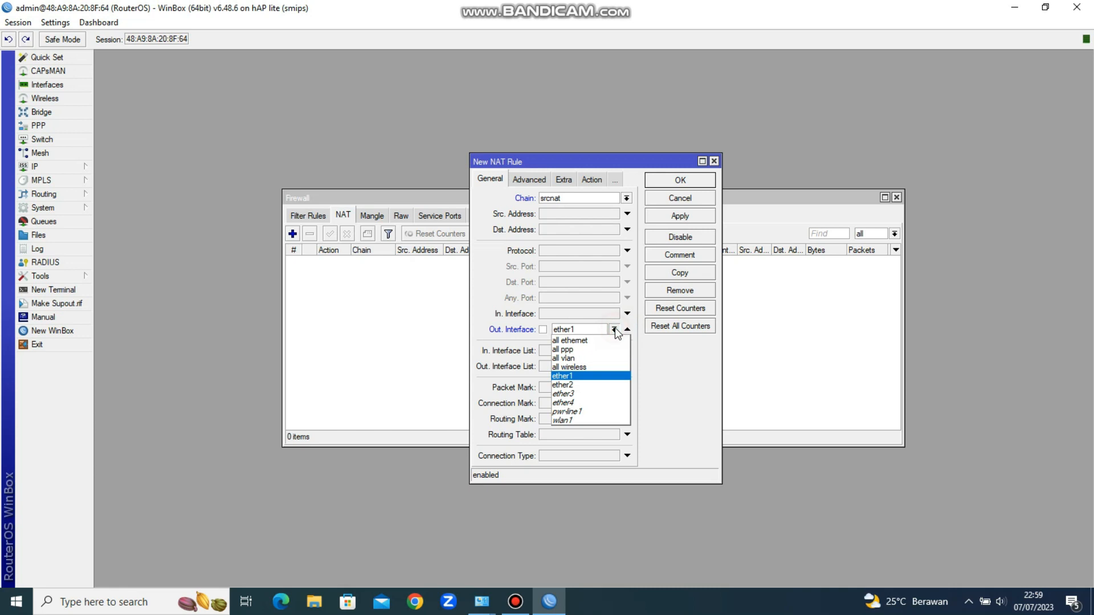
{"action": "left_click", "coordinate": [591, 377]}
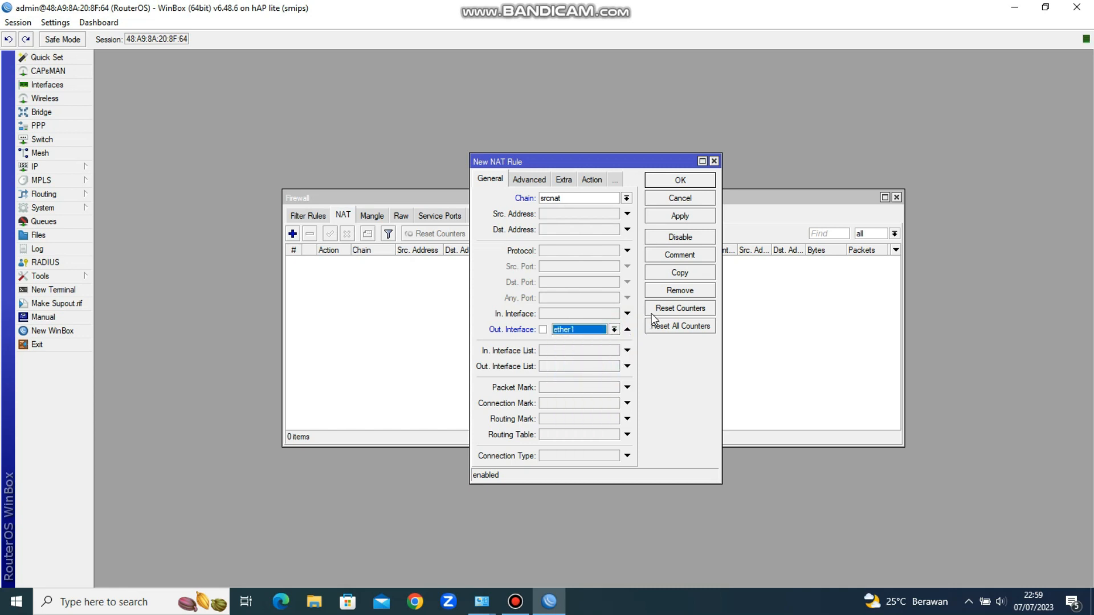
Step: Set the rule action to masquerade and save the rule
{"action": "left_click", "coordinate": [591, 178]}
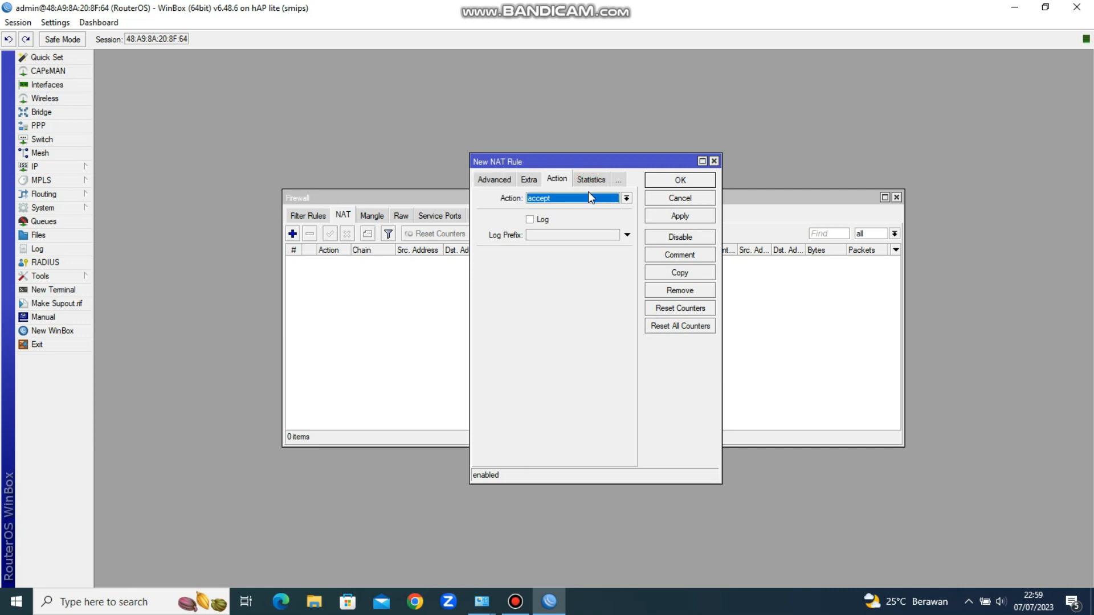
{"action": "left_click", "coordinate": [626, 198]}
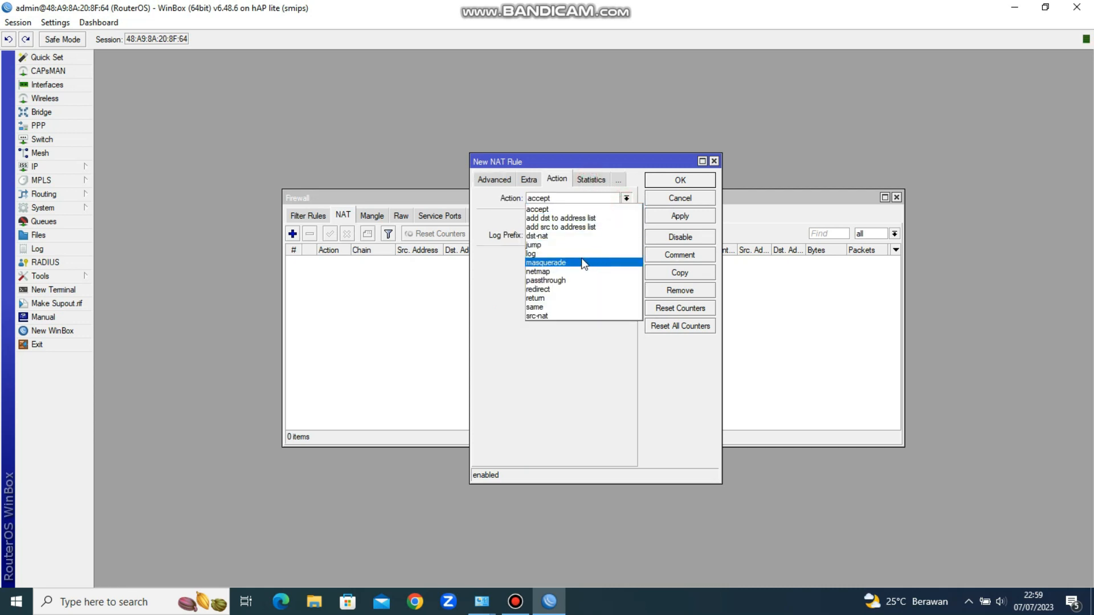
{"action": "left_click", "coordinate": [561, 263]}
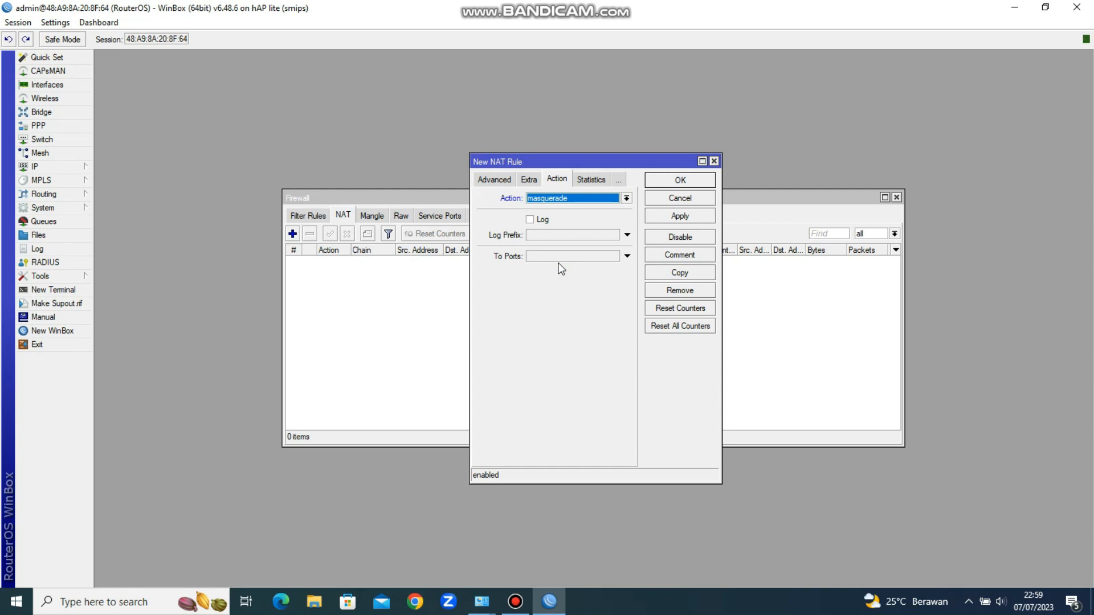
{"action": "left_click", "coordinate": [671, 220]}
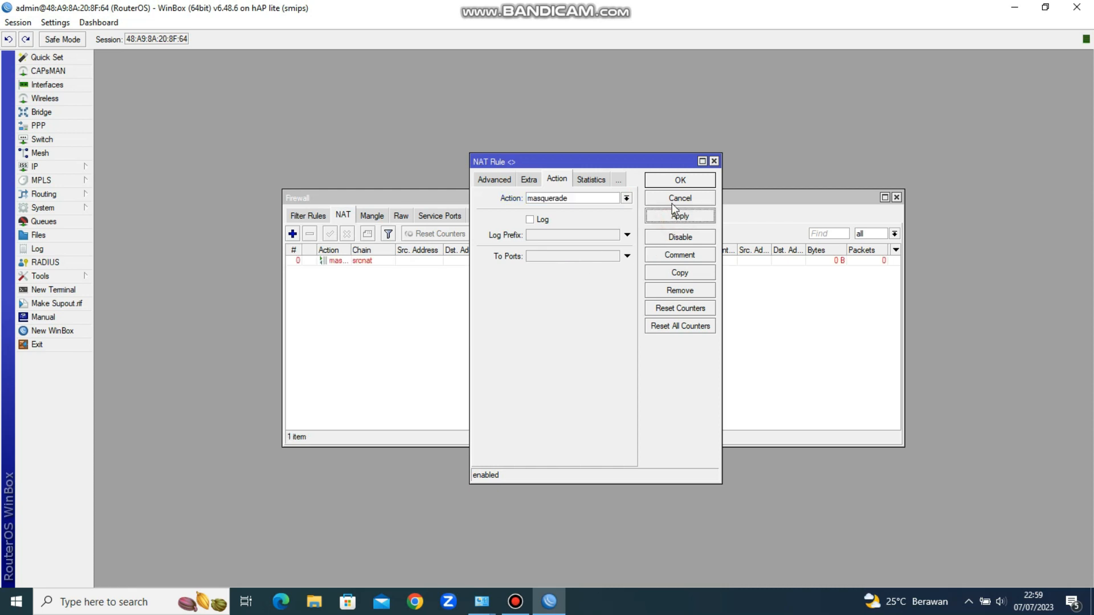
{"action": "left_click", "coordinate": [670, 181]}
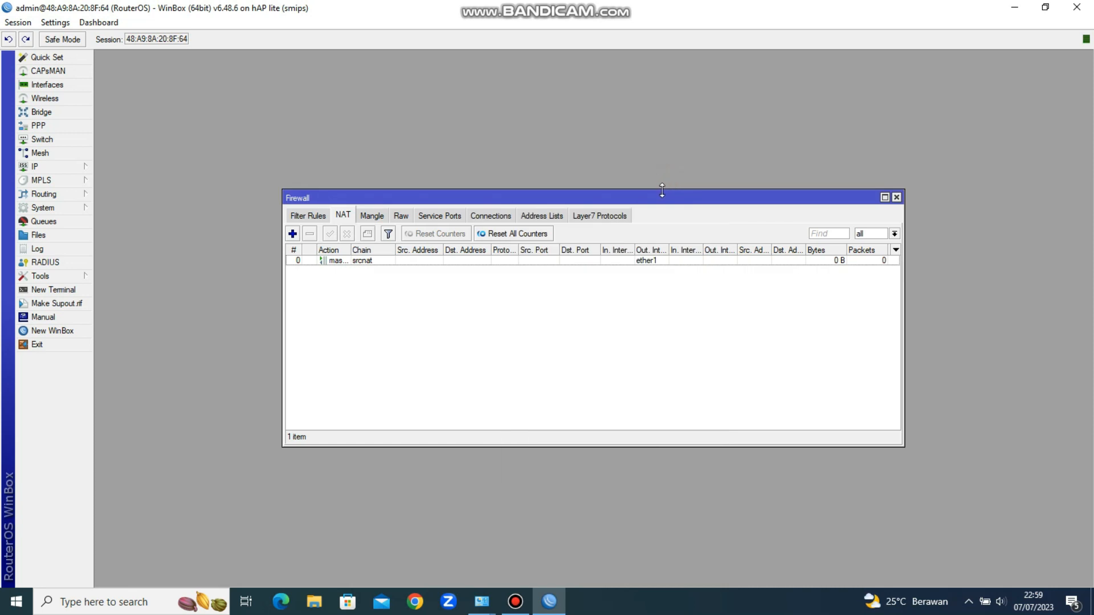
Step: Enable the new masquerade rule and close the Firewall window
{"action": "left_click", "coordinate": [379, 261]}
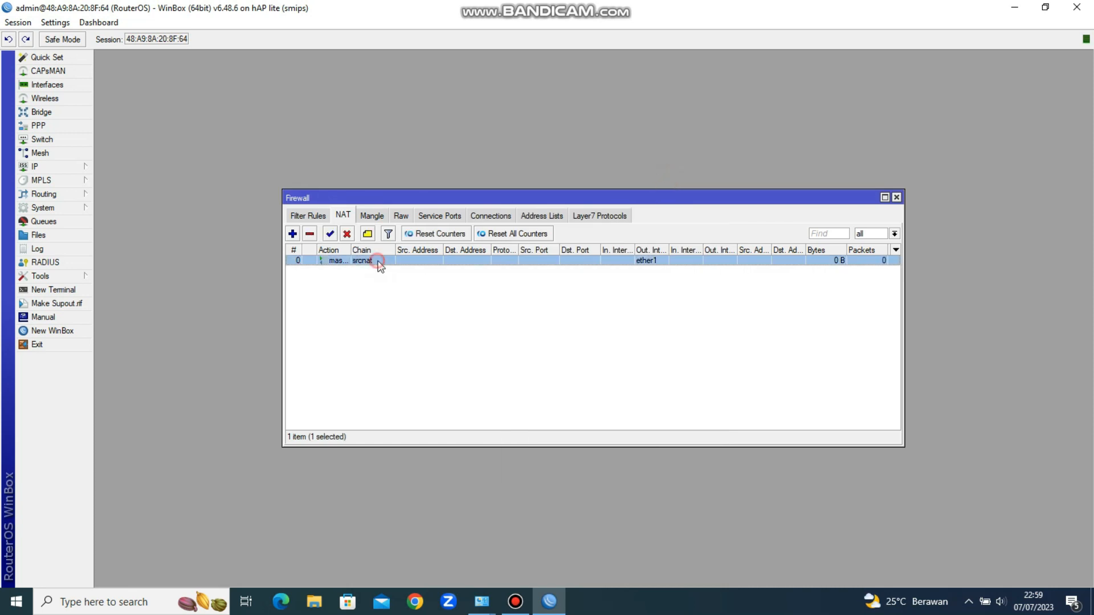
{"action": "left_click", "coordinate": [331, 234]}
{"action": "left_click", "coordinate": [897, 198]}
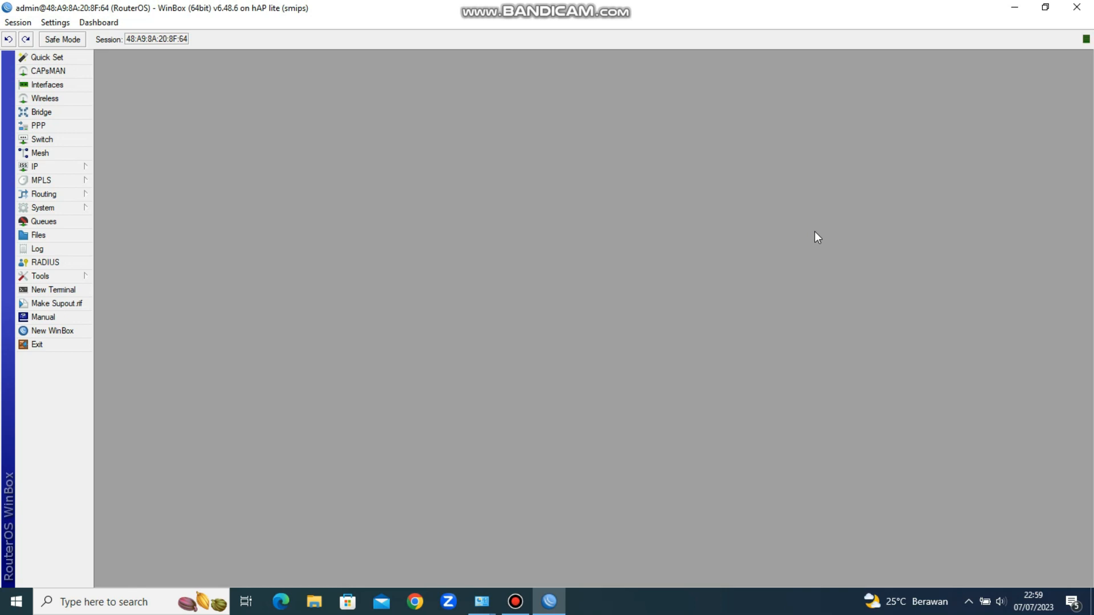
Step: Add IP address 20.20.20.2/24 on interface ether2
{"action": "left_click", "coordinate": [59, 168]}
{"action": "left_click", "coordinate": [129, 196]}
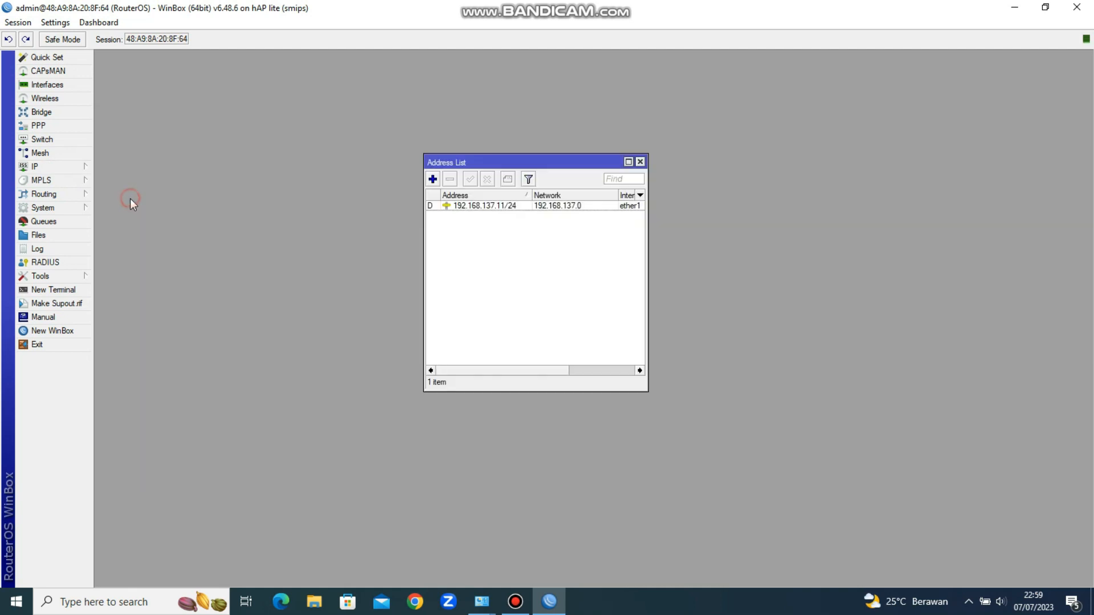
{"action": "left_click", "coordinate": [433, 178]}
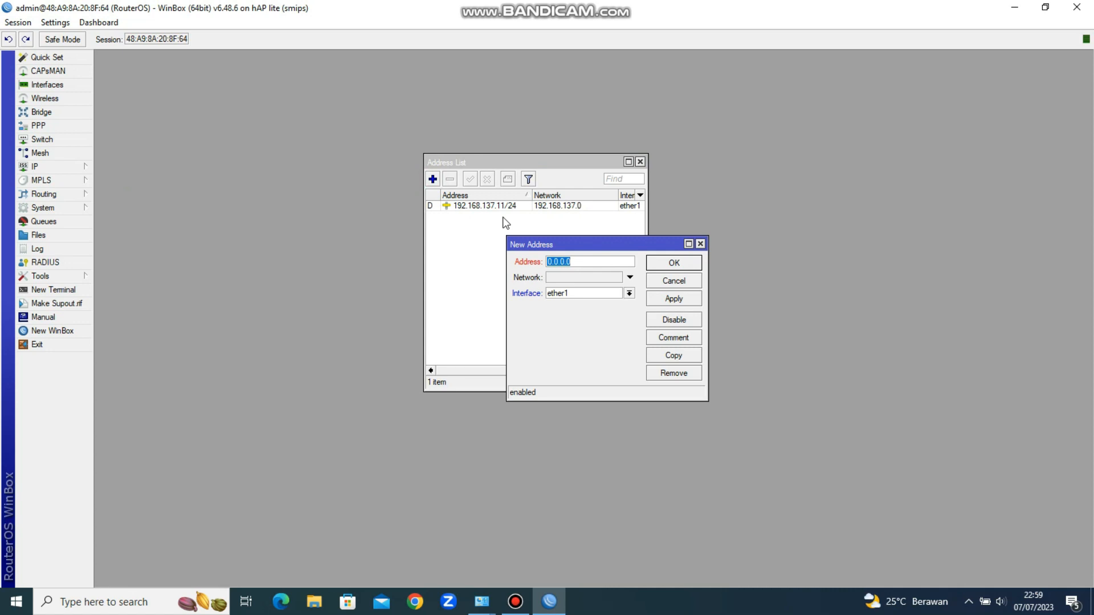
{"action": "type", "text": "20.20.20"}
{"action": "type", "text": ".2/24"}
{"action": "left_click", "coordinate": [629, 293]}
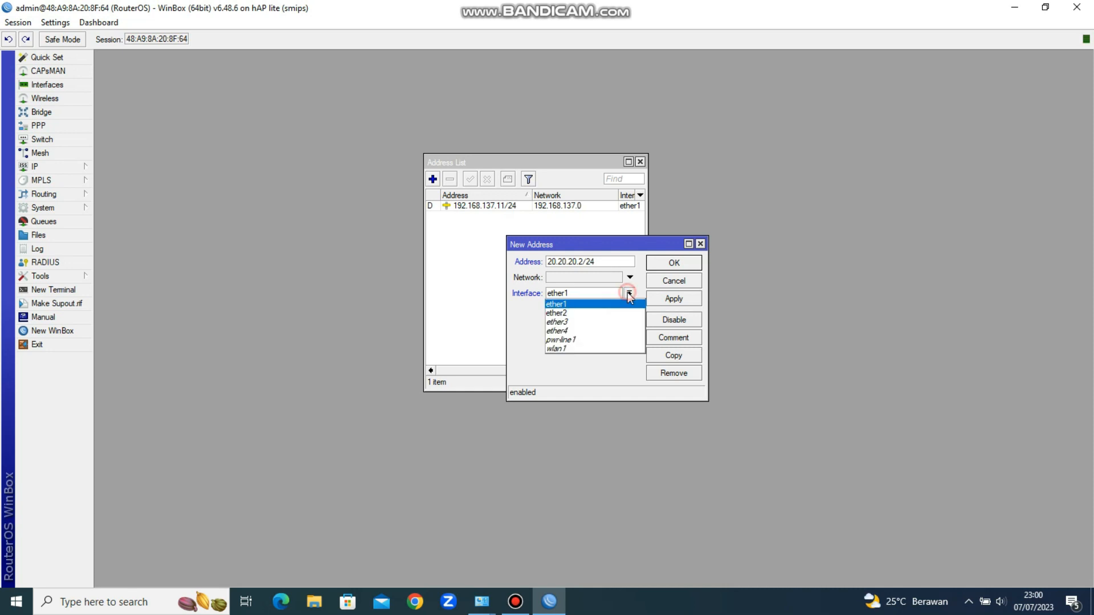
{"action": "left_click", "coordinate": [603, 313]}
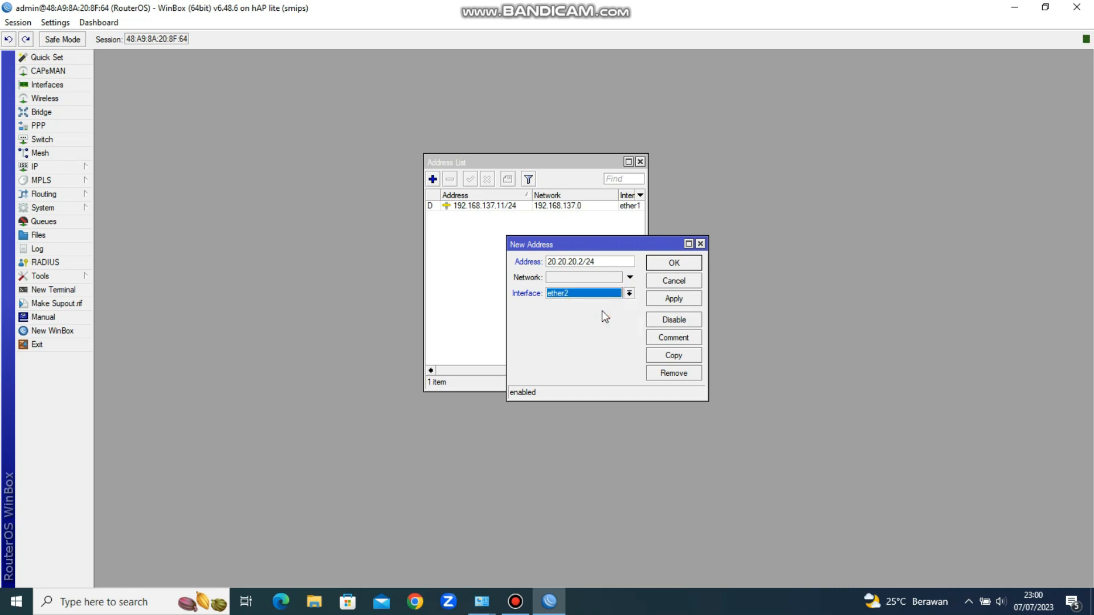
{"action": "left_click", "coordinate": [671, 300]}
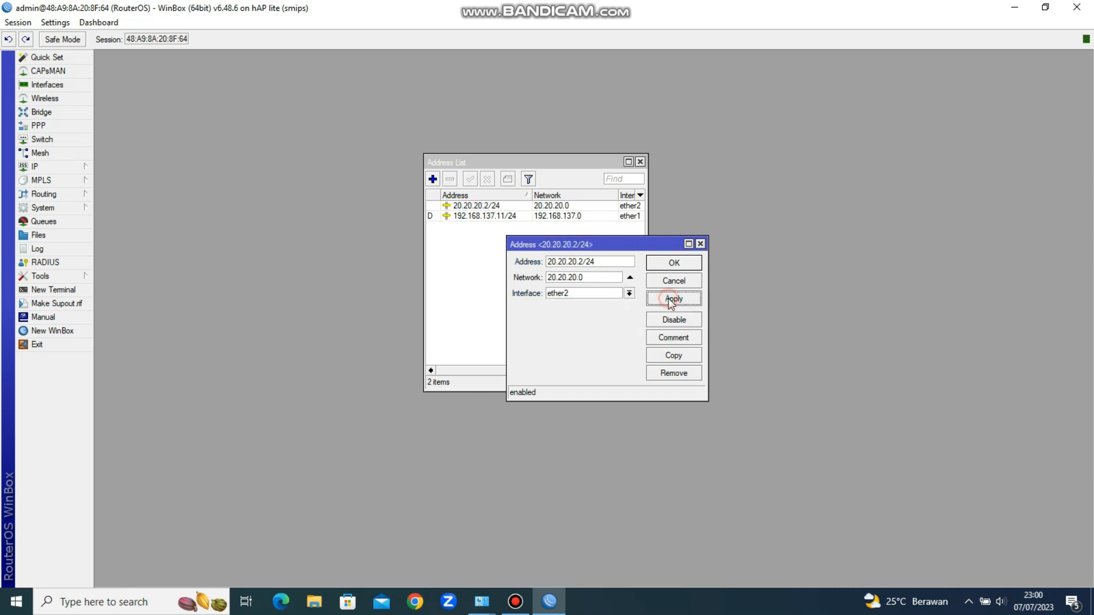
{"action": "left_click", "coordinate": [674, 264]}
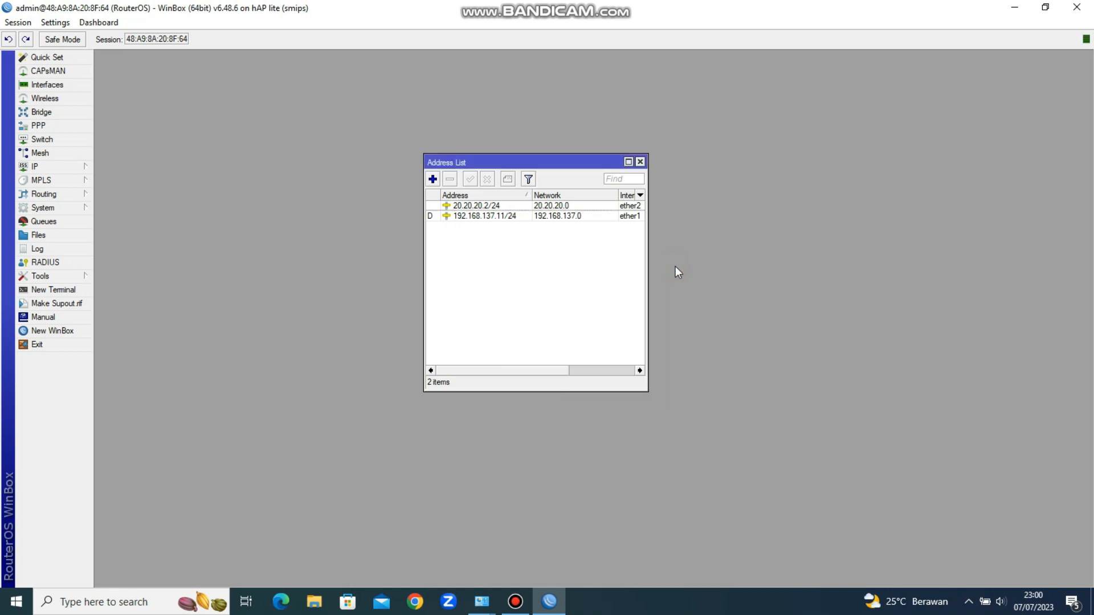
Step: Reopen and widen the Address List to check 20.20.20.2/24 sits on ether2
{"action": "left_click_drag", "start_coordinate": [646, 249], "coordinate": [686, 248]}
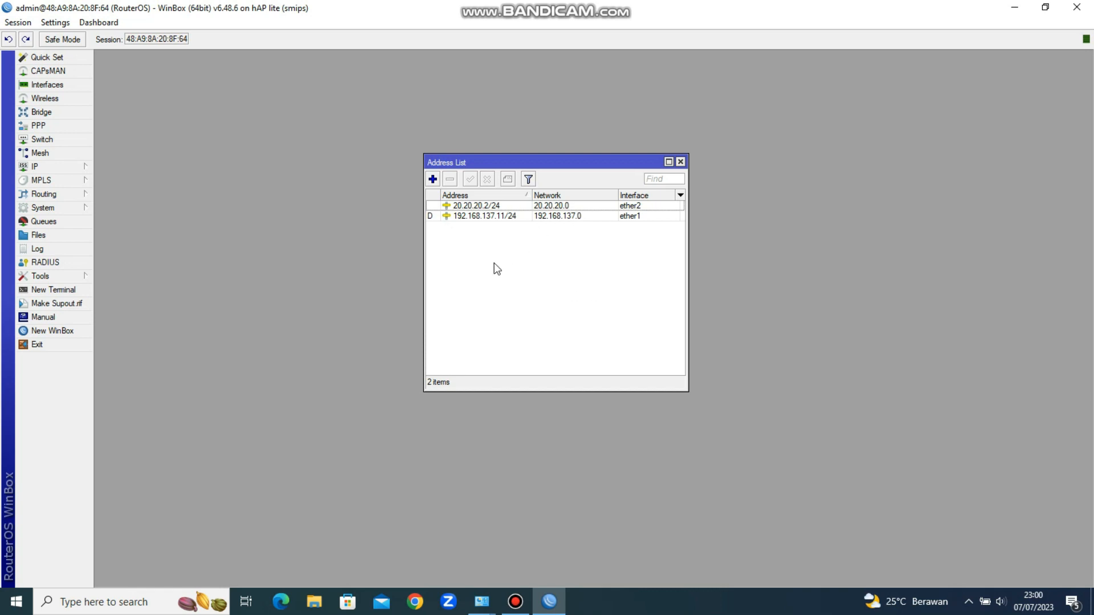
{"action": "left_click", "coordinate": [681, 162]}
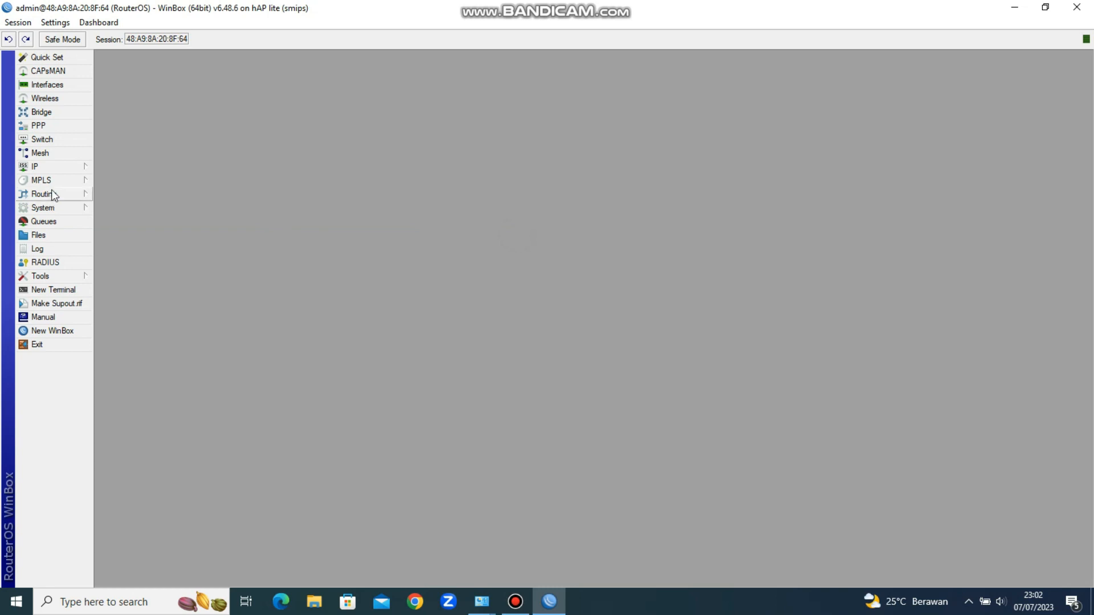
{"action": "left_click", "coordinate": [57, 169]}
{"action": "left_click", "coordinate": [117, 195]}
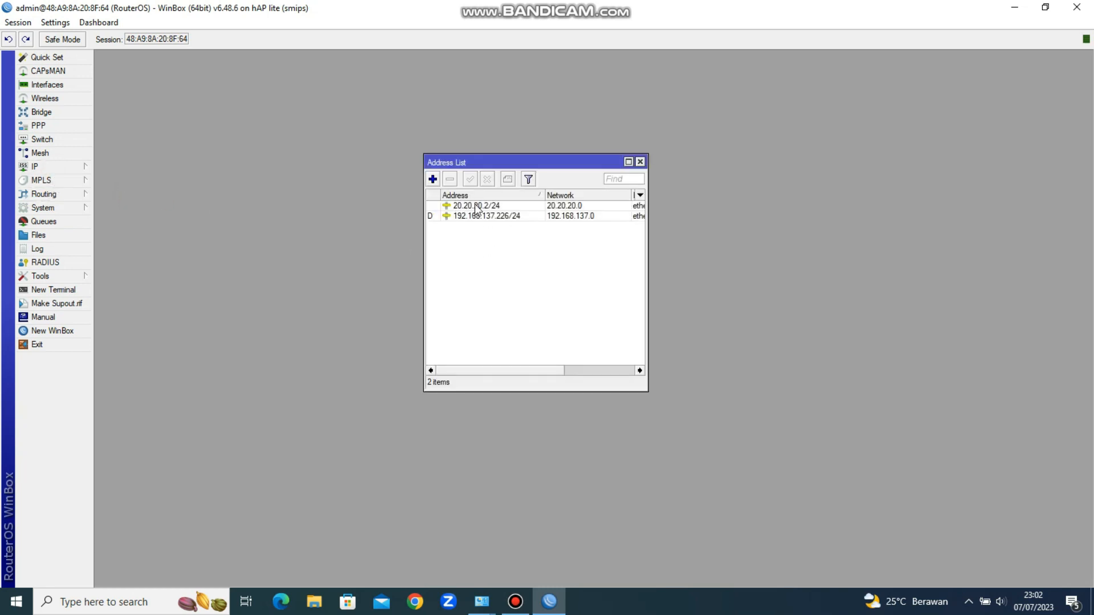
{"action": "left_click_drag", "start_coordinate": [645, 236], "coordinate": [696, 235]}
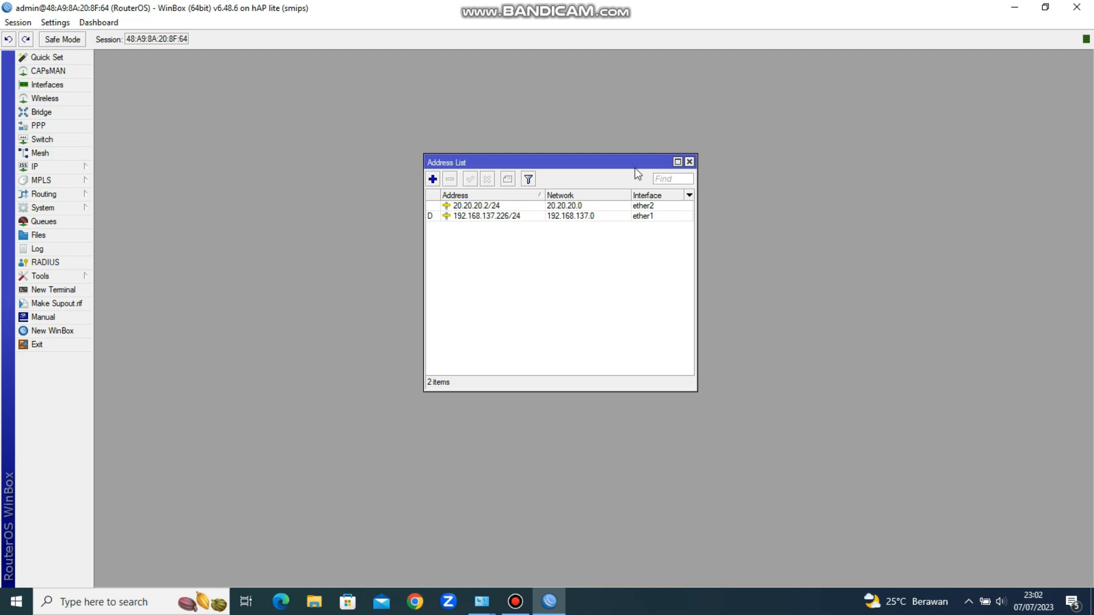
{"action": "left_click", "coordinate": [32, 167]}
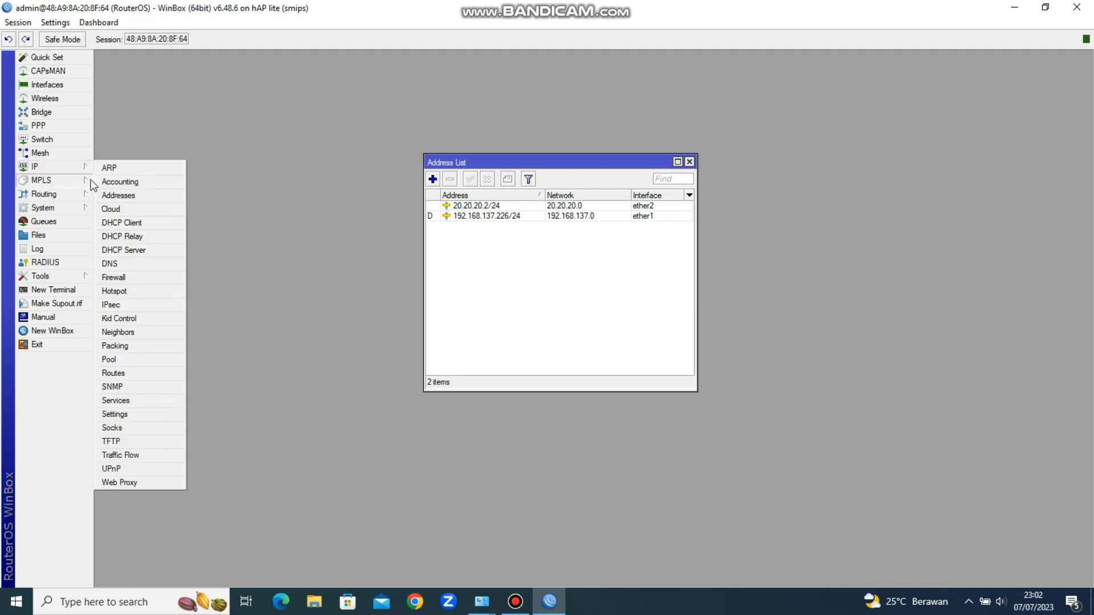
Step: Start the DHCP Setup wizard with ether2 as the server interface
{"action": "left_click", "coordinate": [132, 251]}
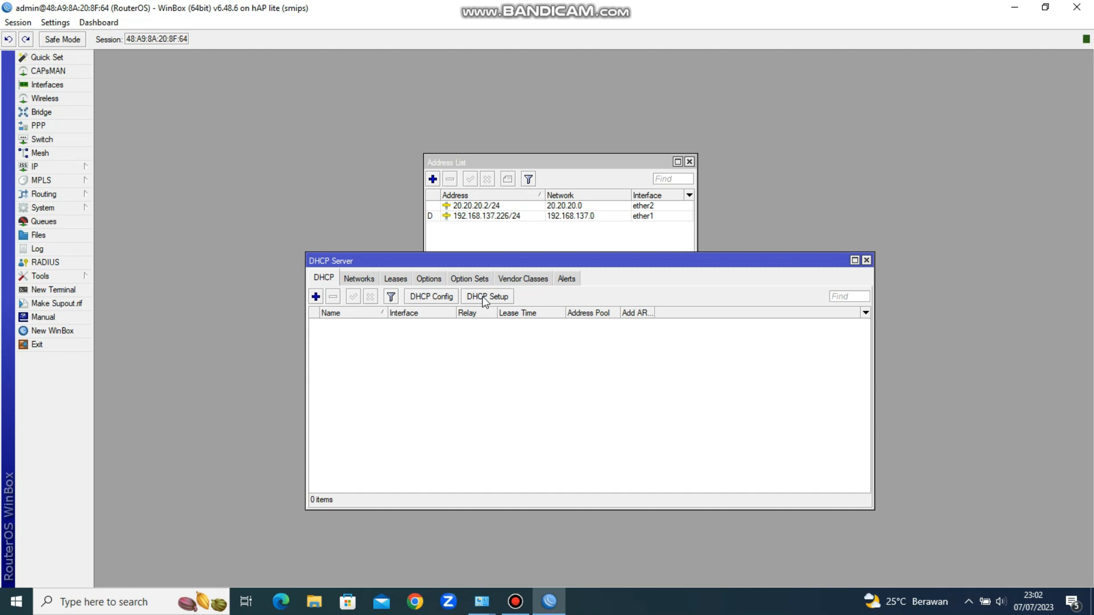
{"action": "left_click", "coordinate": [482, 296]}
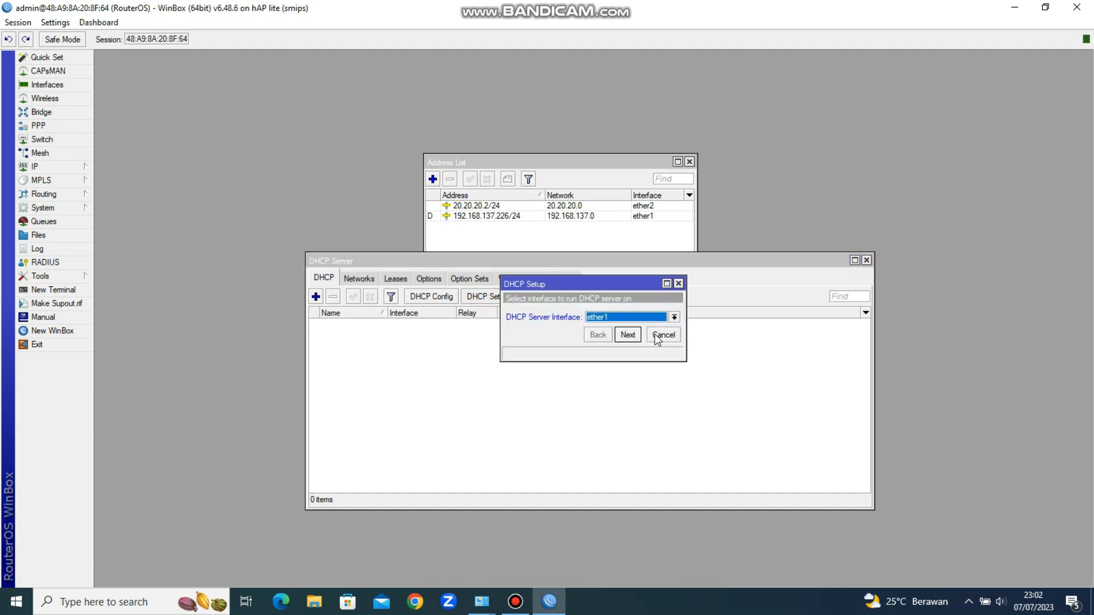
{"action": "left_click", "coordinate": [672, 318]}
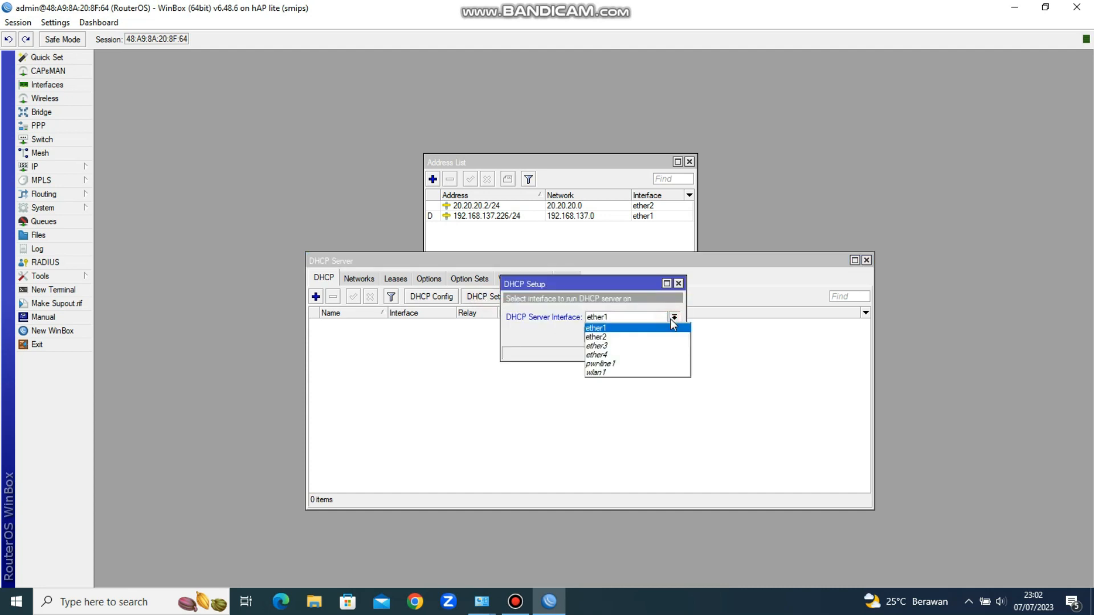
{"action": "left_click", "coordinate": [641, 338]}
{"action": "left_click", "coordinate": [629, 336]}
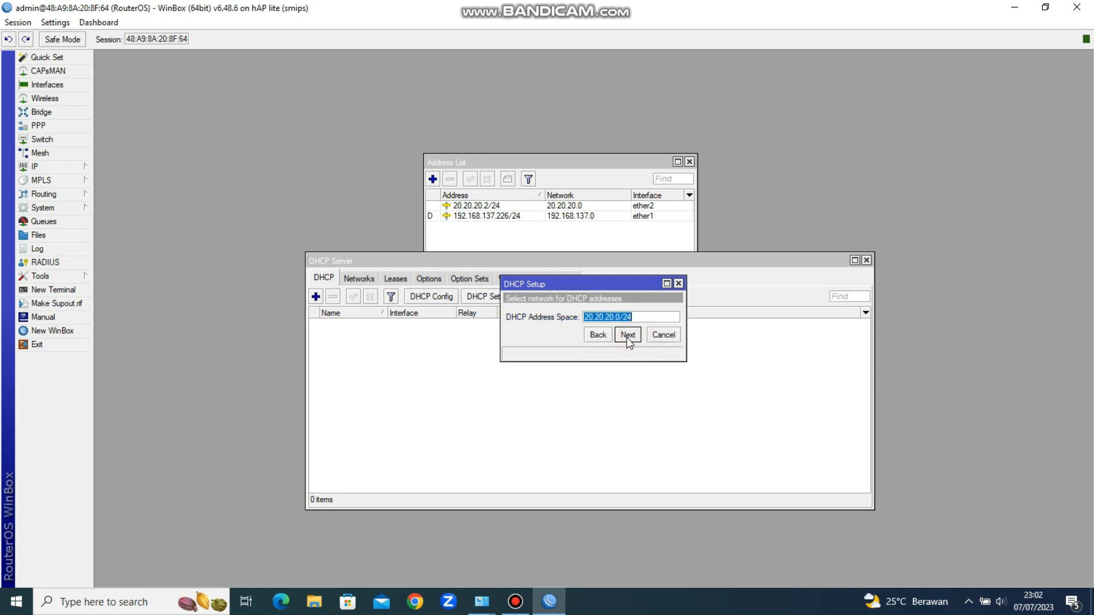
Step: Accept space 20.20.20.0/24, gateway 20.20.20.2, the pool, DNS 192.168.137.1 and 00:10:00 lease
{"action": "left_click", "coordinate": [628, 336]}
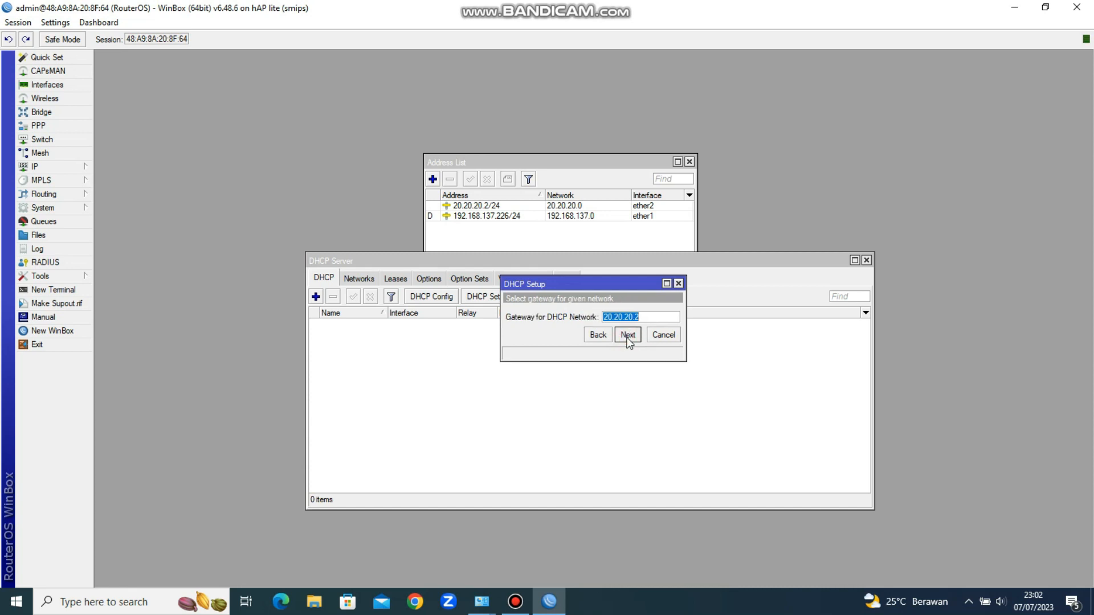
{"action": "left_click", "coordinate": [628, 336]}
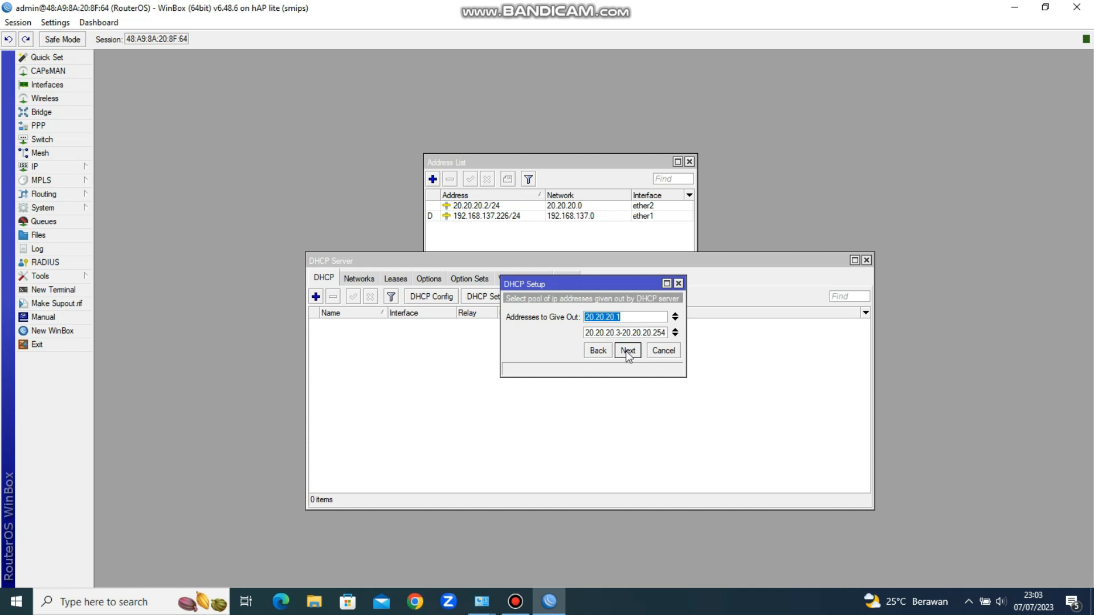
{"action": "left_click", "coordinate": [626, 351]}
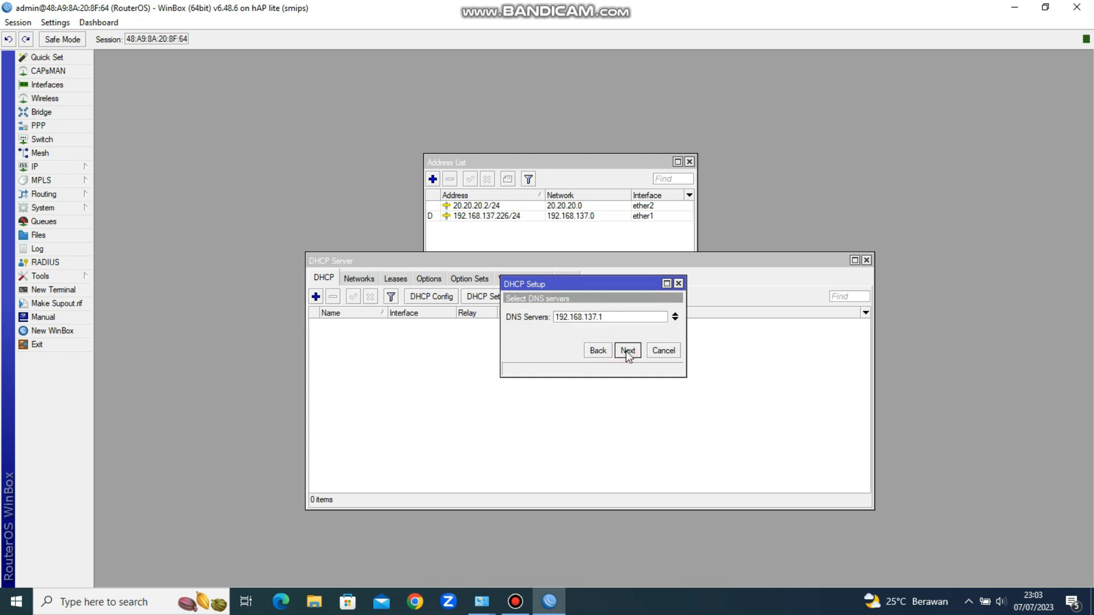
{"action": "left_click", "coordinate": [627, 350]}
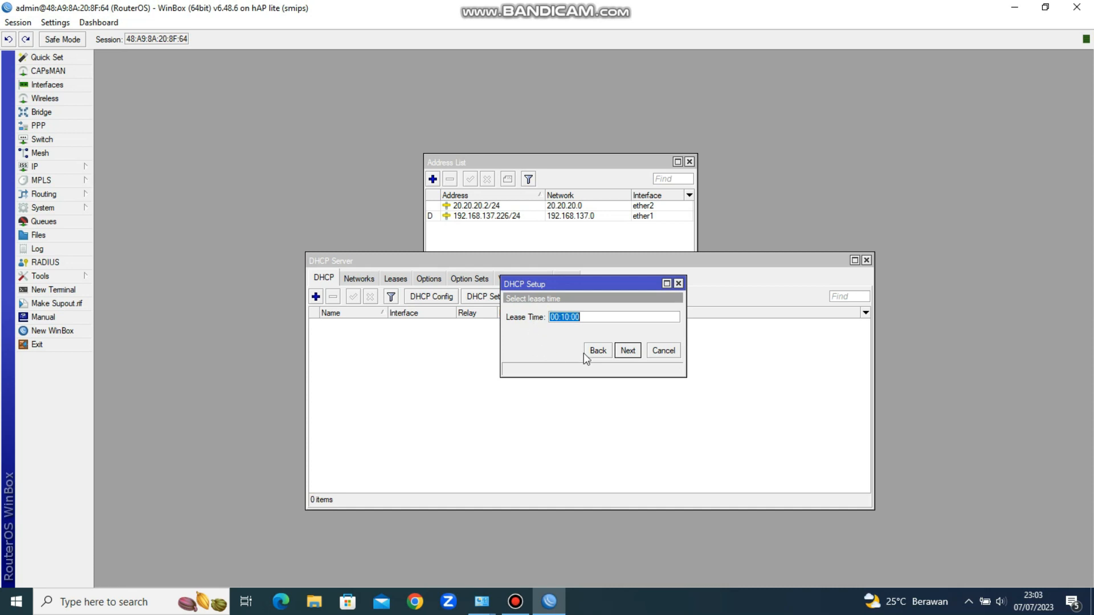
{"action": "left_click", "coordinate": [628, 351]}
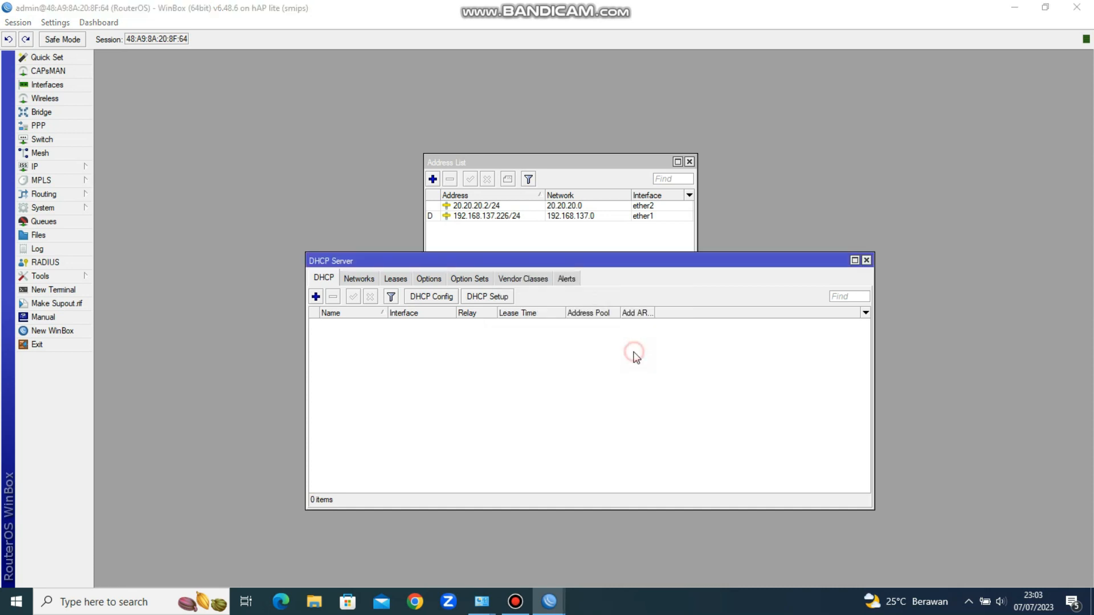
{"action": "left_click", "coordinate": [595, 314]}
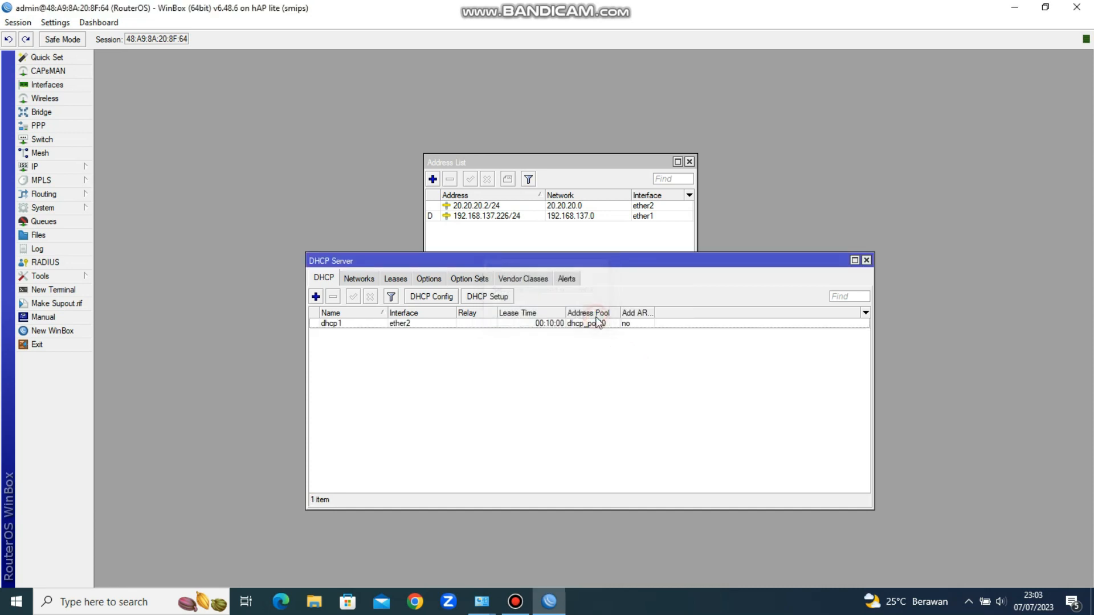
Step: Make sure server dhcp1 is enabled, then close the DHCP Server window
{"action": "left_click", "coordinate": [454, 324]}
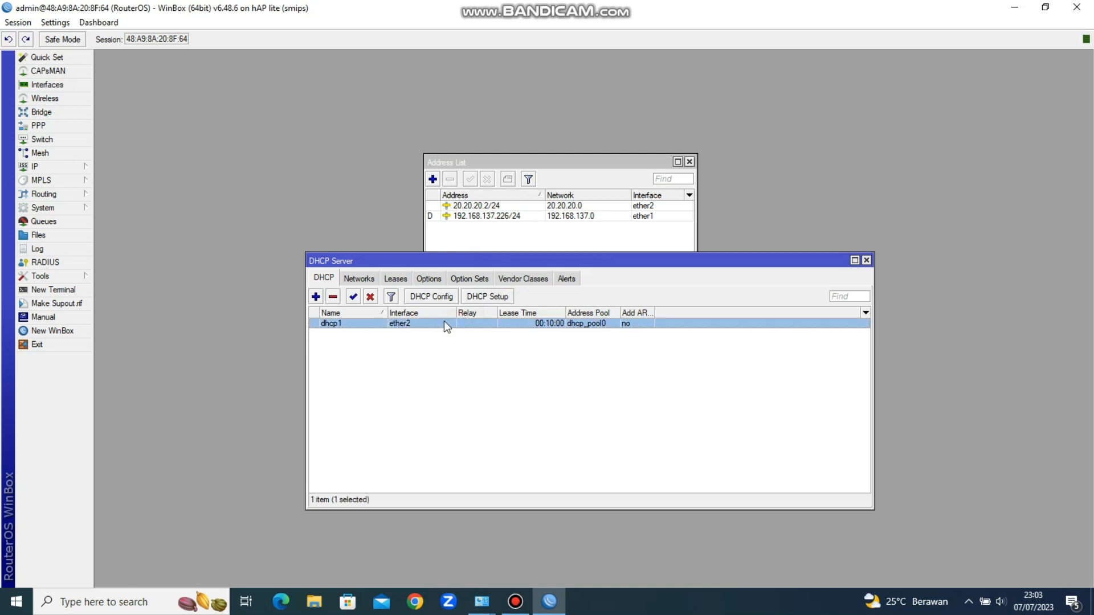
{"action": "left_click", "coordinate": [353, 297]}
{"action": "left_click", "coordinate": [728, 353]}
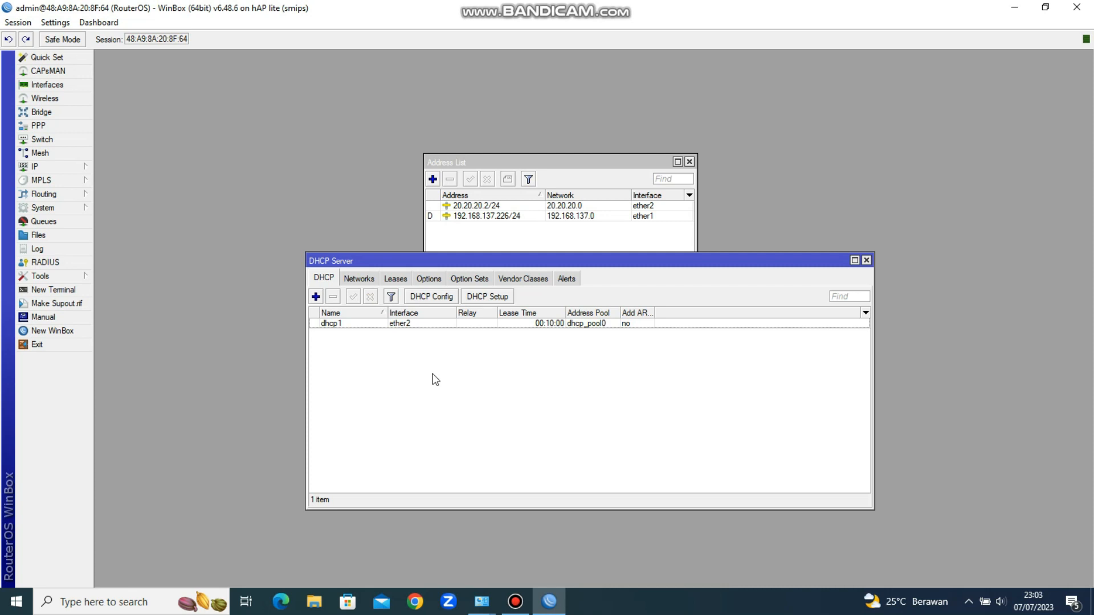
{"action": "left_click", "coordinate": [867, 259]}
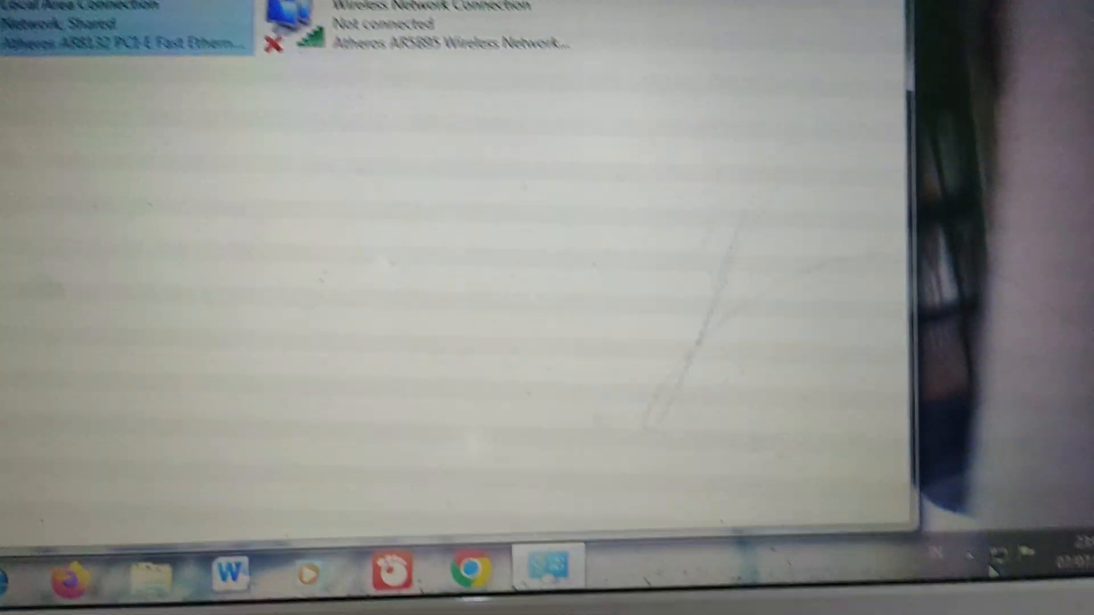
Step: Check the Local Area Connection details show IPv4 address 20.20.20.1, then close every dialog
{"action": "left_click", "coordinate": [965, 539]}
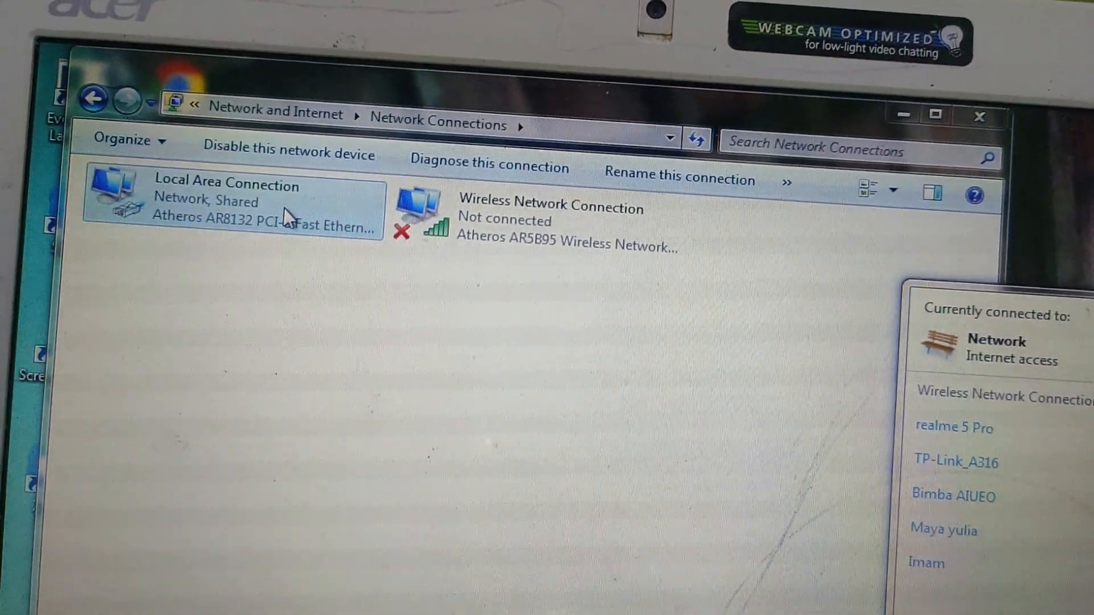
{"action": "right_click", "coordinate": [242, 216]}
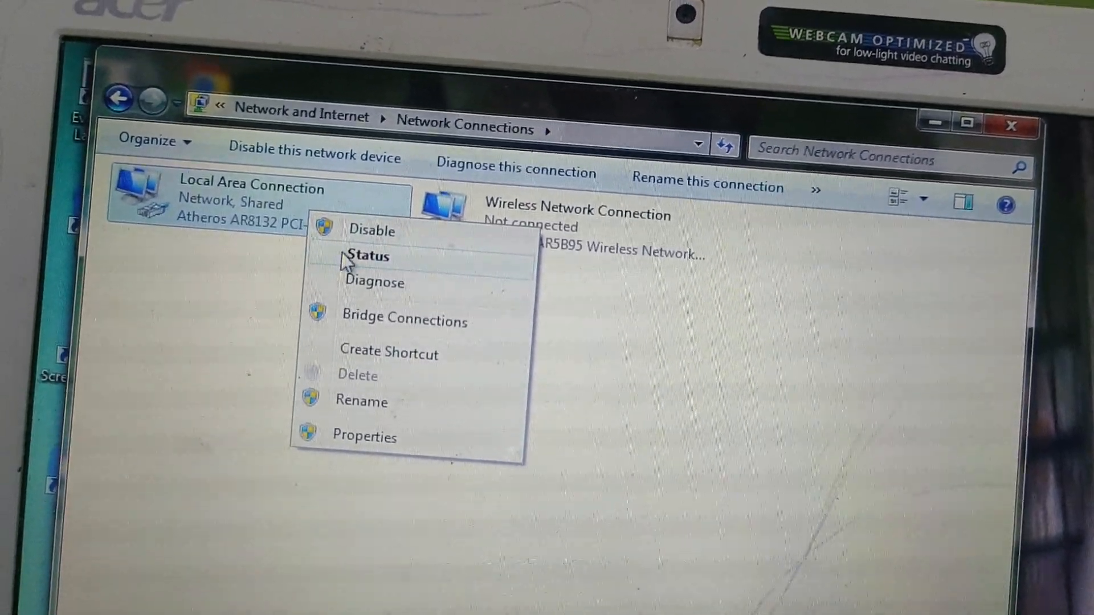
{"action": "left_click", "coordinate": [349, 254]}
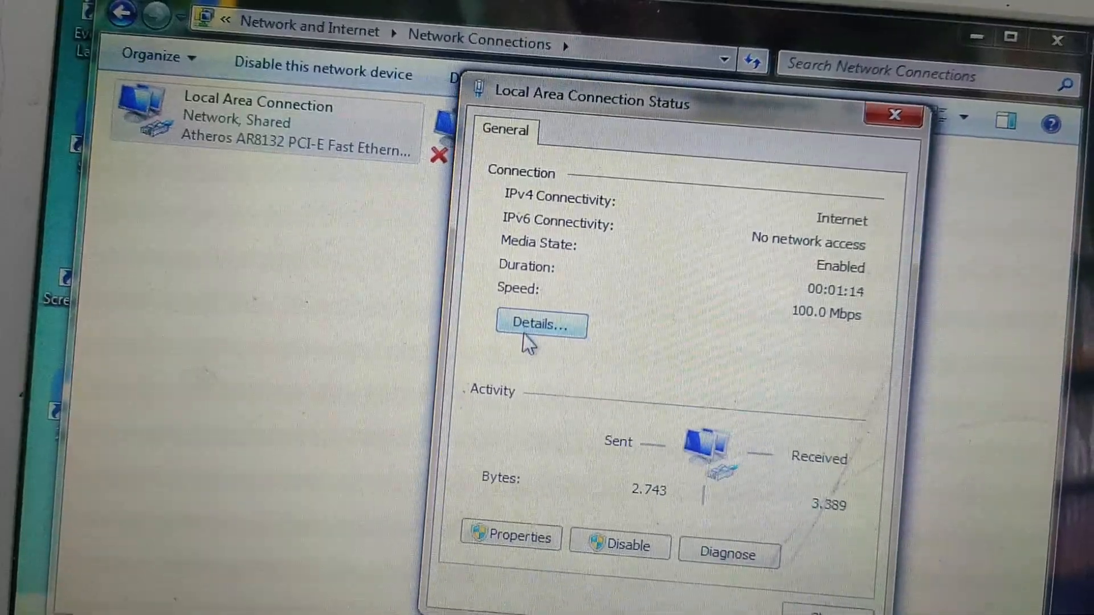
{"action": "left_click", "coordinate": [530, 323]}
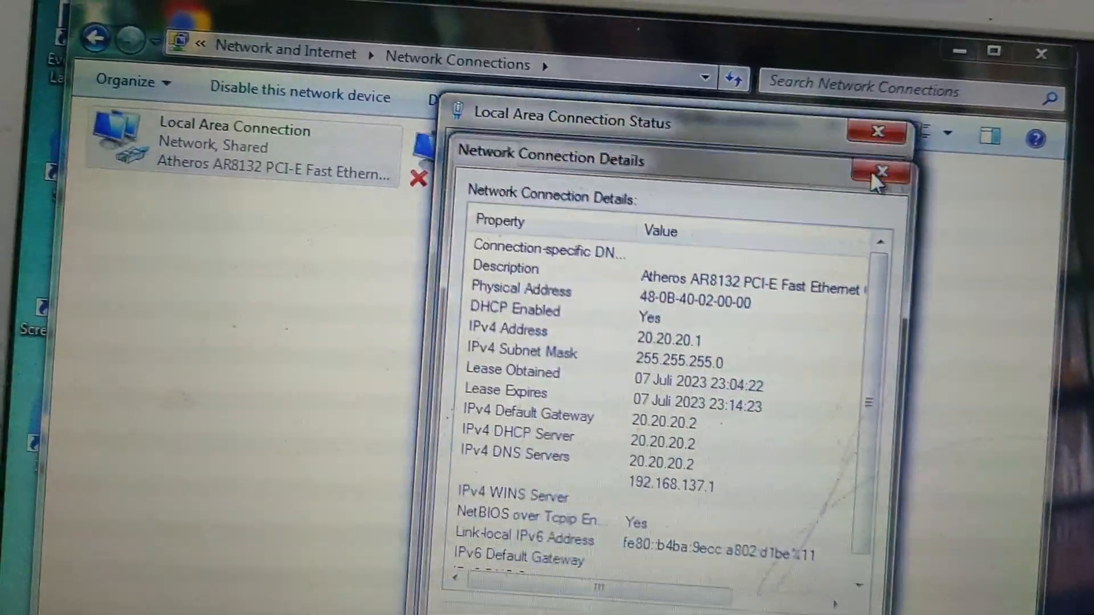
{"action": "left_click", "coordinate": [875, 159]}
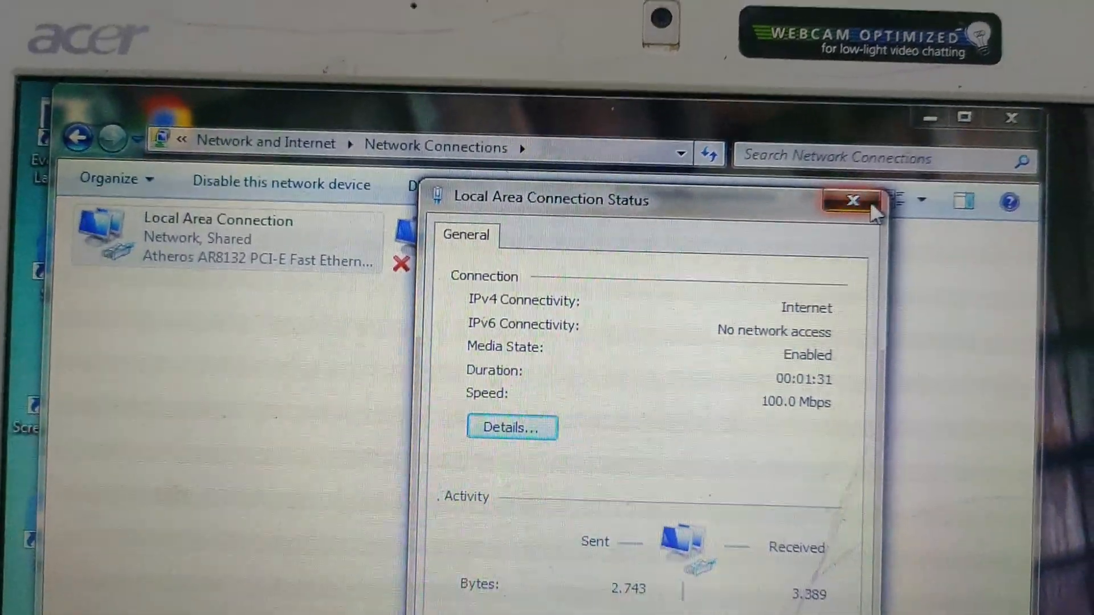
{"action": "left_click", "coordinate": [905, 192]}
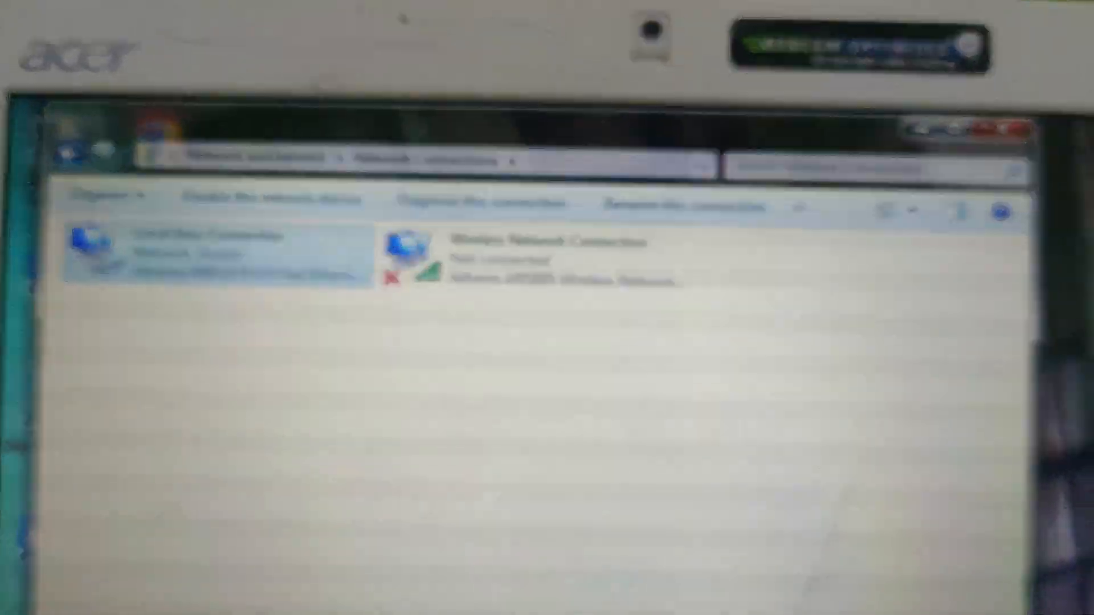
{"action": "left_click", "coordinate": [957, 139]}
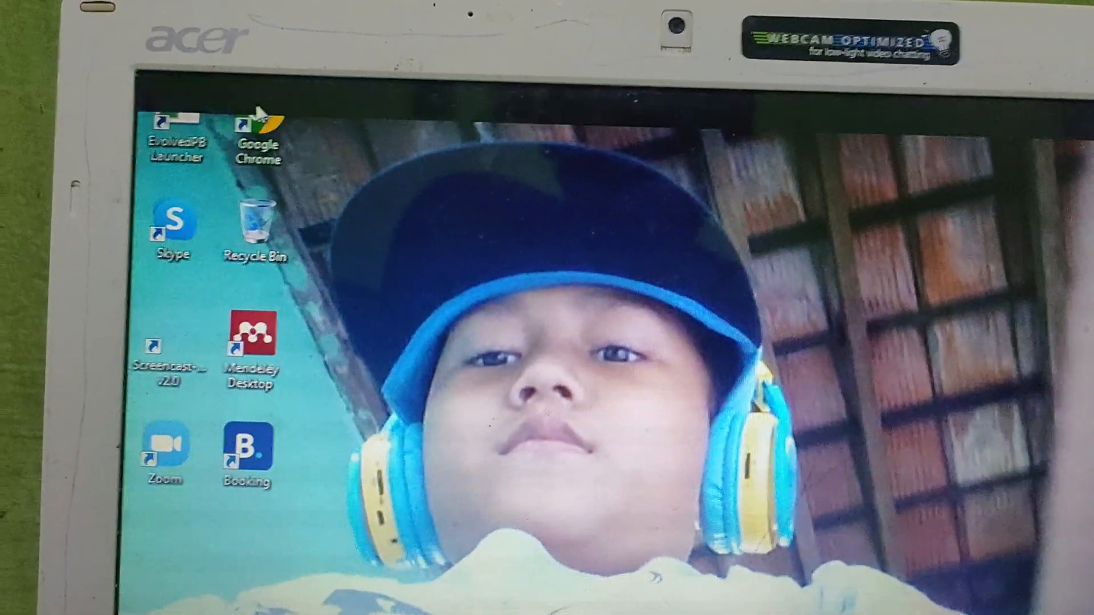
Step: Launch Google Chrome and search Google for 'gambar'
{"action": "double_click", "coordinate": [252, 108]}
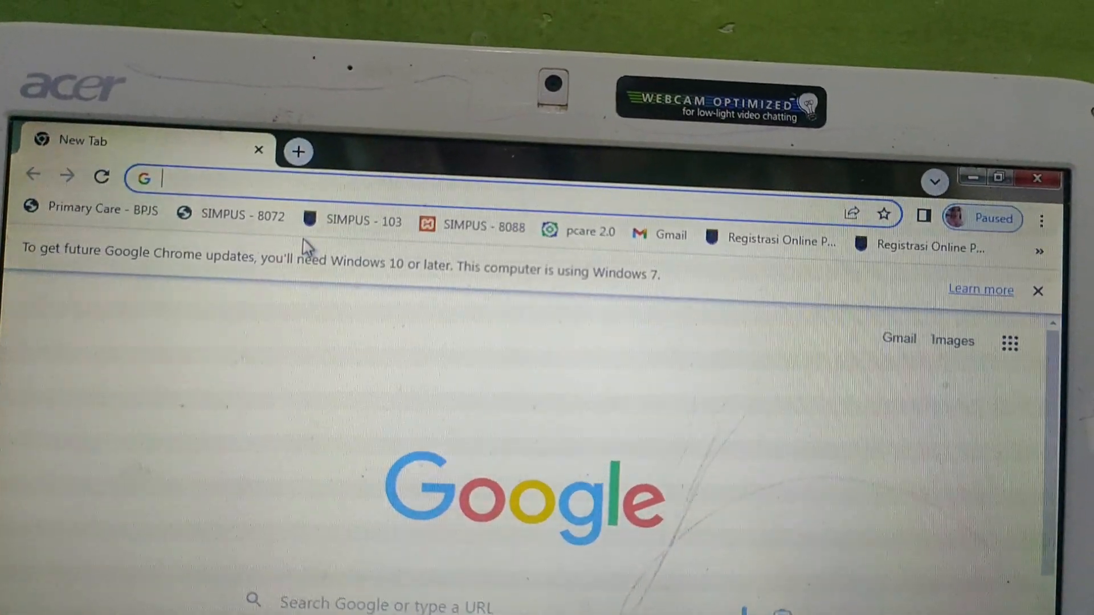
{"action": "type", "text": "ga"}
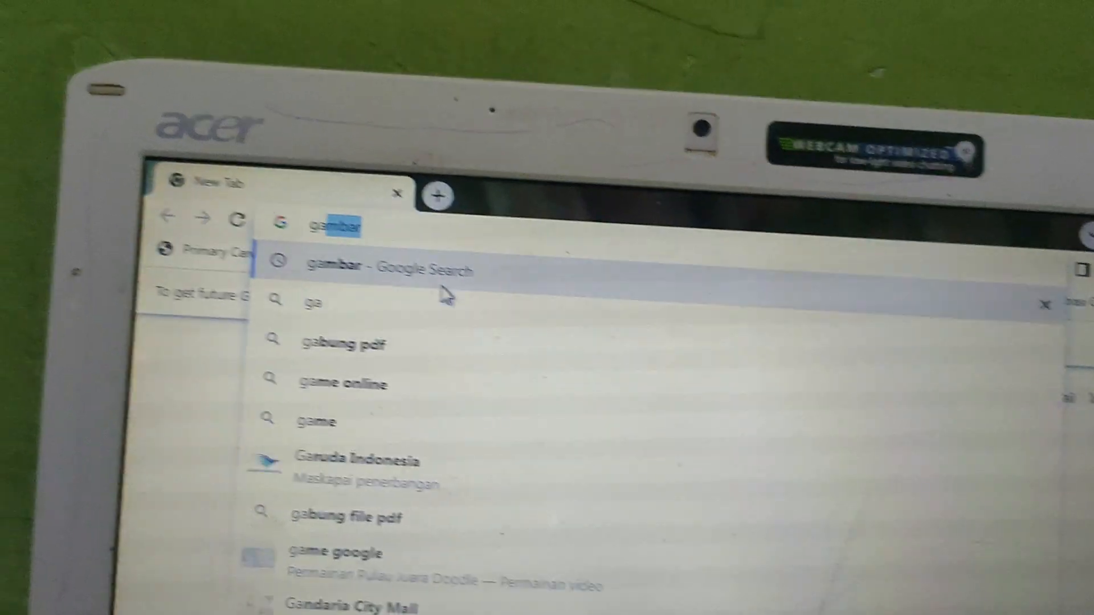
{"action": "type", "text": "mb"}
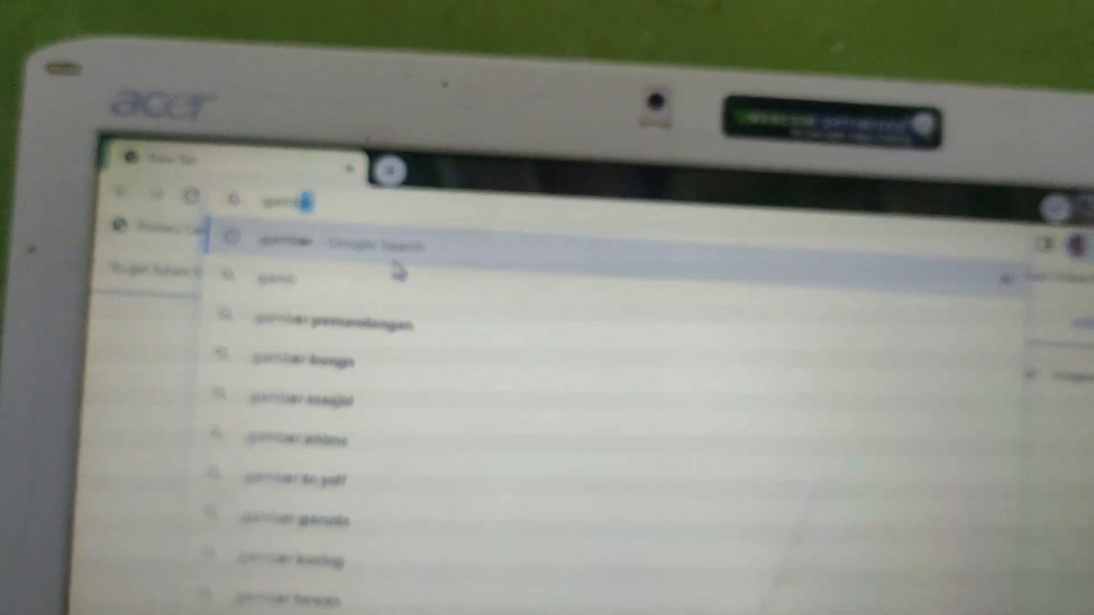
{"action": "type", "text": "ar"}
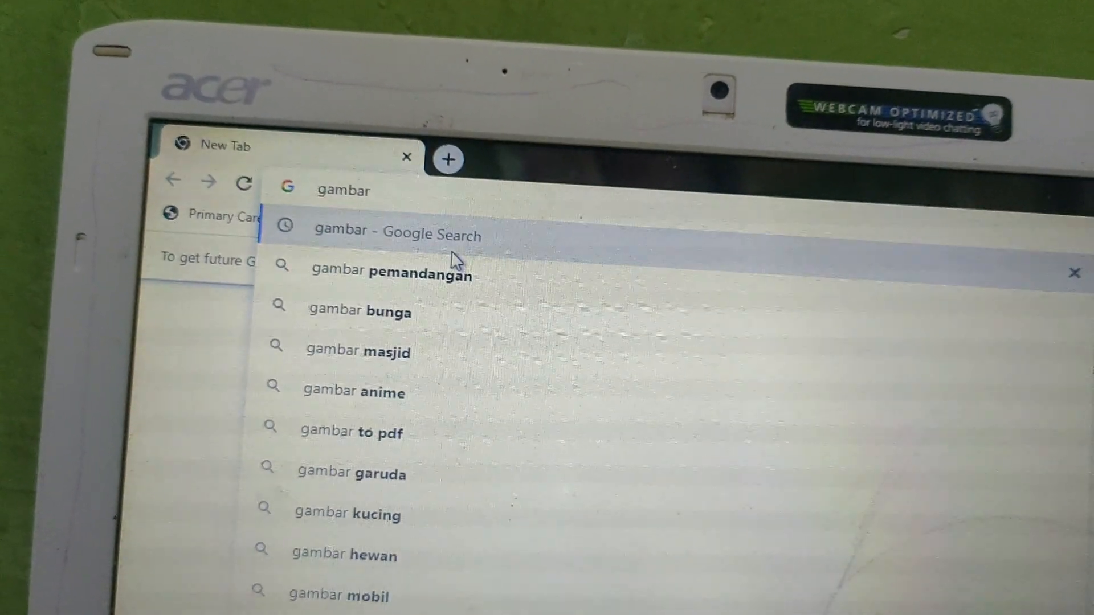
{"action": "key", "text": "Return"}
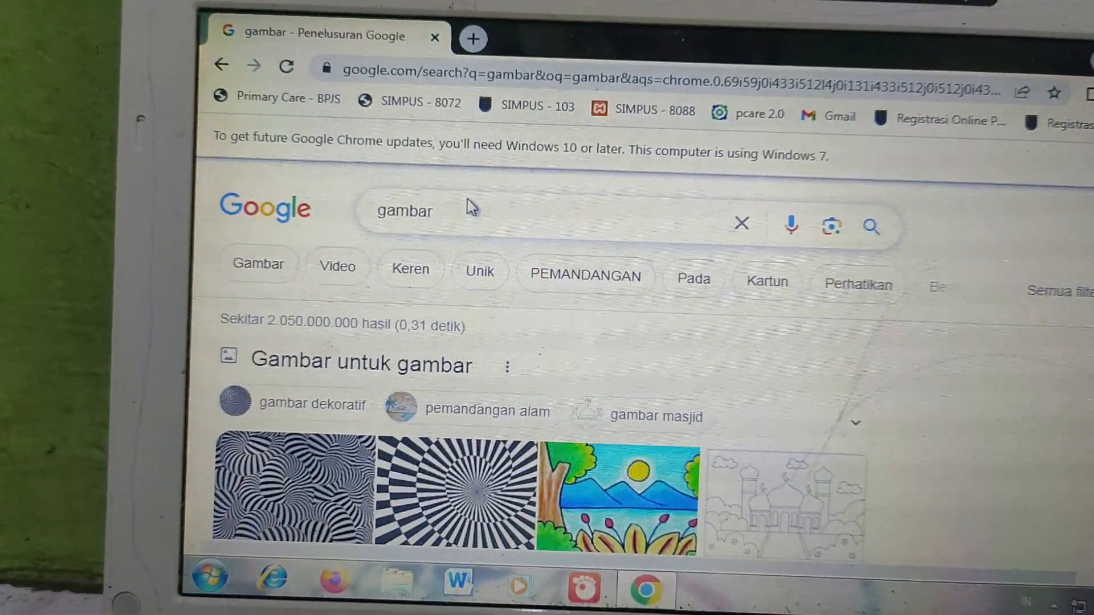
Step: Replace the search with 'youtub' and pick the YouTube suggestion
{"action": "key", "text": "BackSpace"}
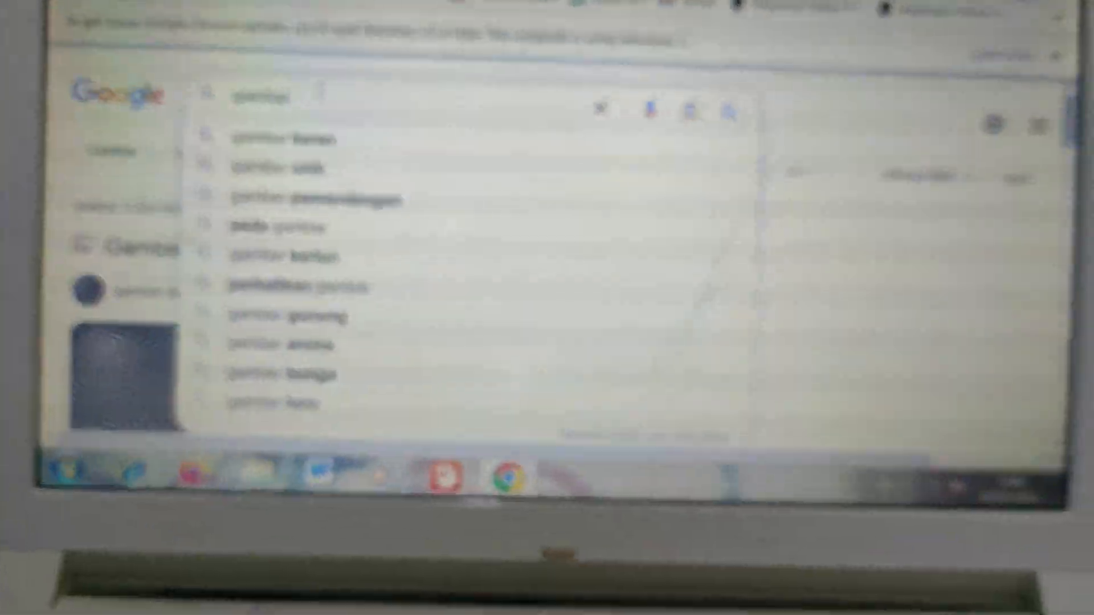
{"action": "key", "text": "BackSpace"}
{"action": "key", "text": "BackSpace"}
{"action": "key", "text": "BackSpace"}
{"action": "key", "text": "BackSpace"}
{"action": "key", "text": "BackSpace"}
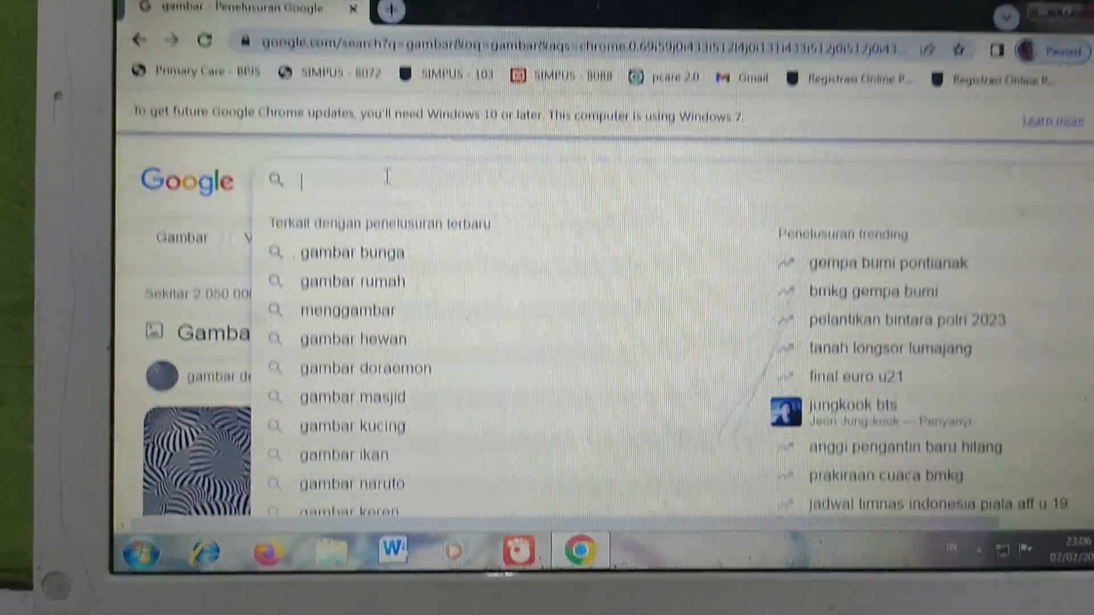
{"action": "type", "text": "you"}
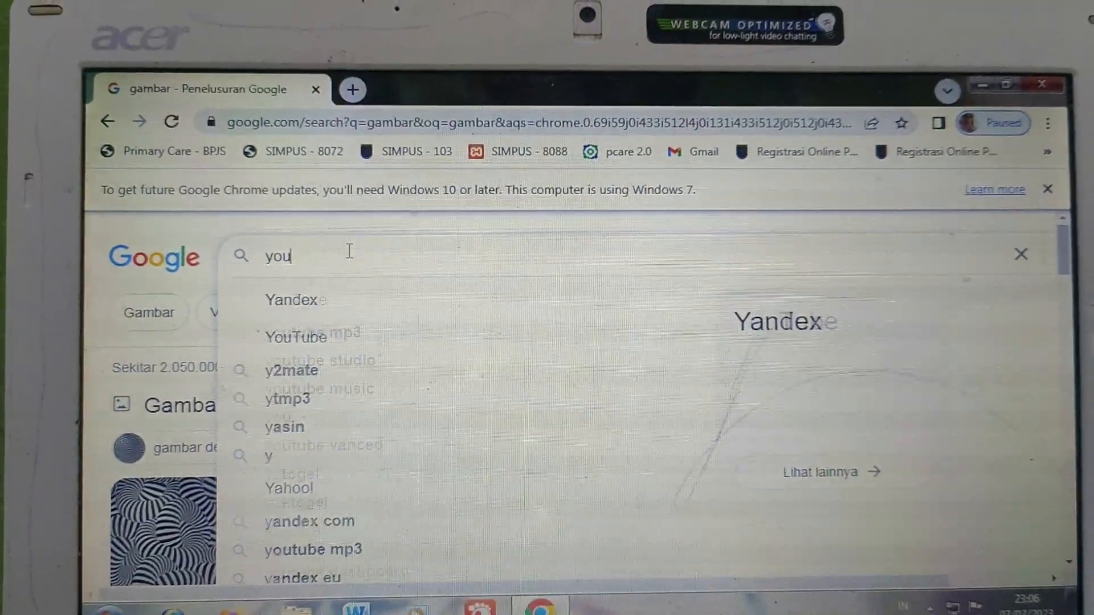
{"action": "type", "text": "tub"}
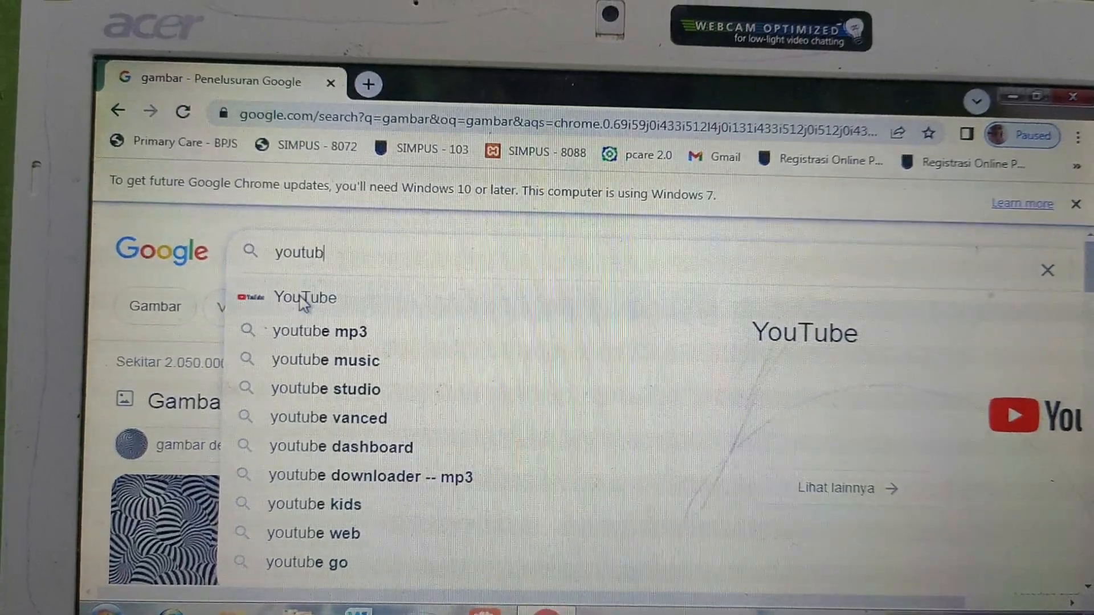
{"action": "left_click", "coordinate": [302, 299]}
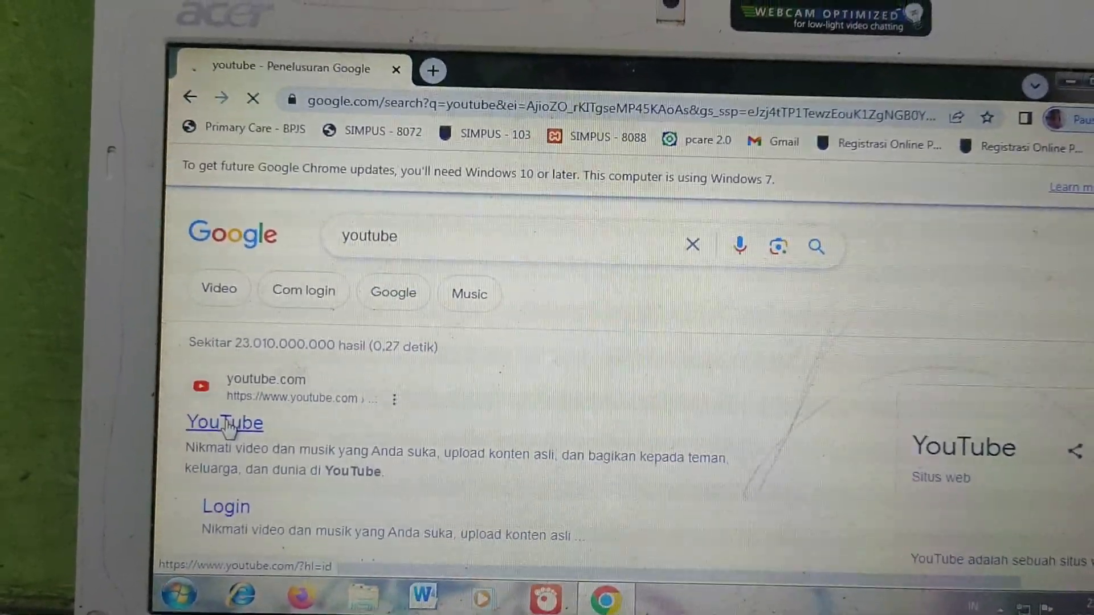
Step: Open youtube.com from the results and scroll down to the Shorts shelf
{"action": "left_click", "coordinate": [235, 434]}
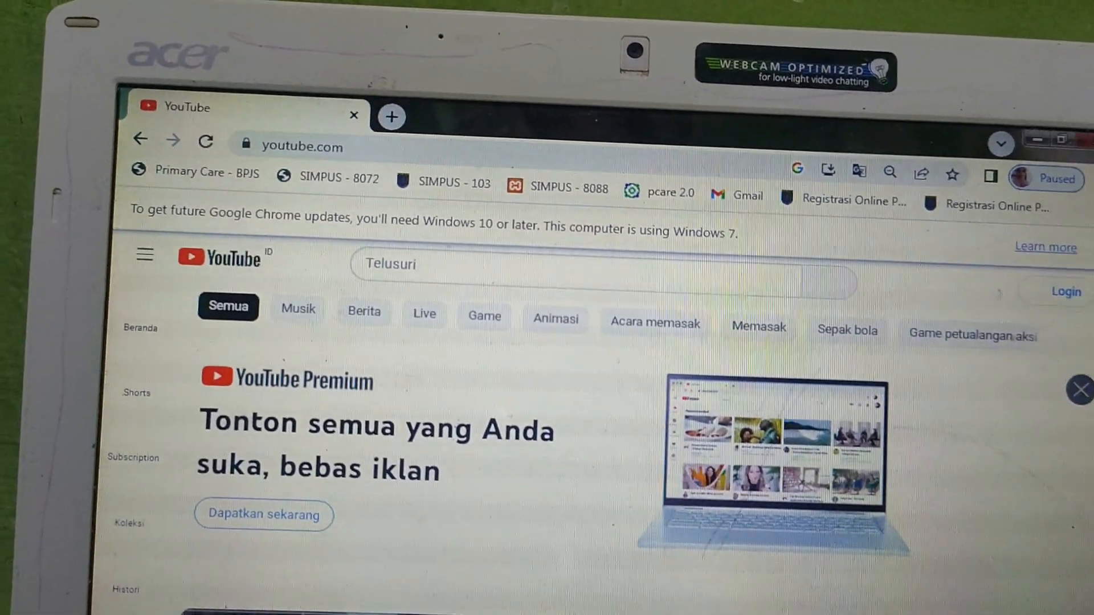
{"action": "scroll", "coordinate": [684, 456], "scroll_direction": "down", "scroll_amount": 5}
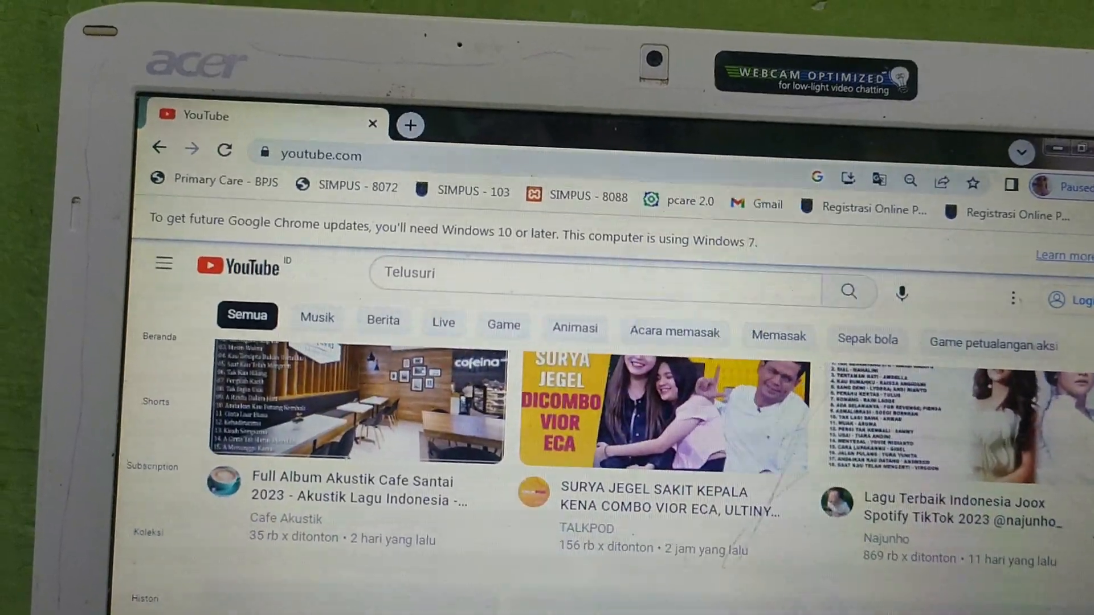
{"action": "scroll", "coordinate": [655, 456], "scroll_direction": "down", "scroll_amount": 5}
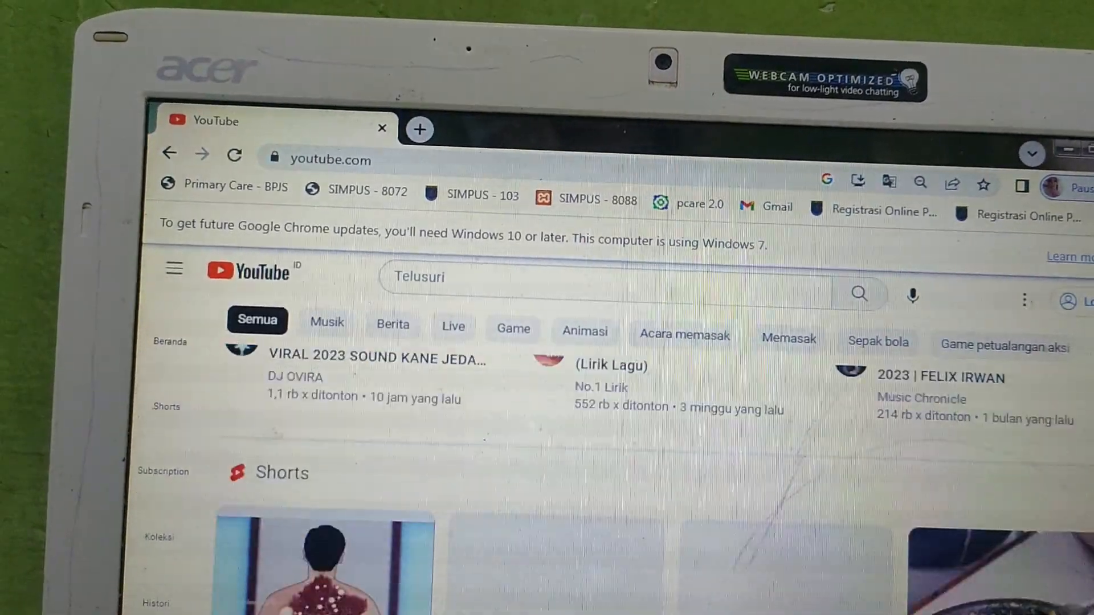
{"action": "scroll", "coordinate": [627, 456], "scroll_direction": "down", "scroll_amount": 1}
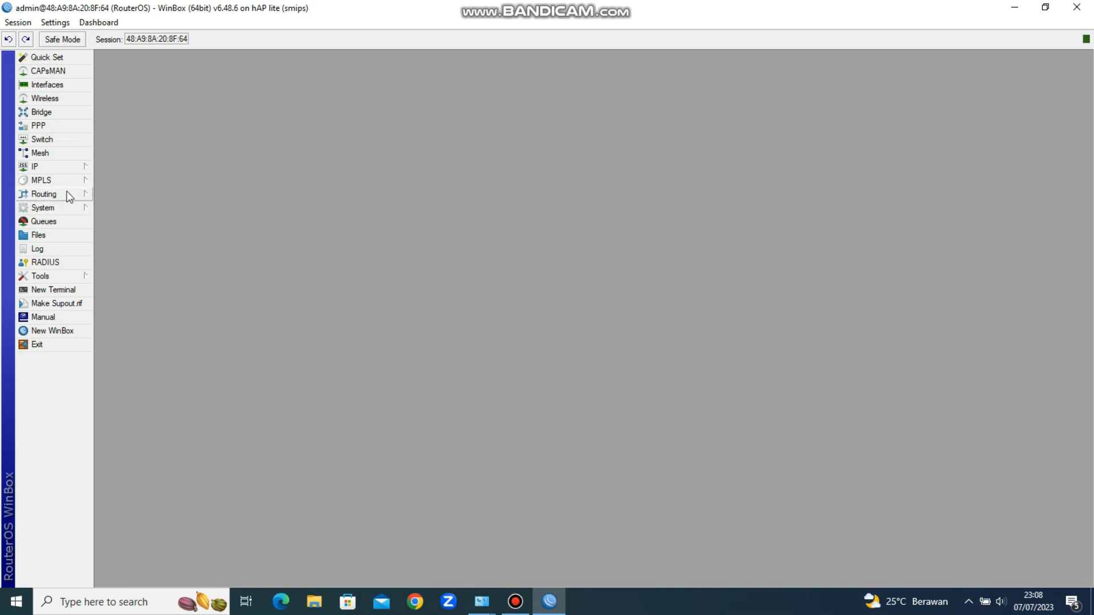
Step: Select wlan1 in Wireless Tables, close the table, and expand the IP menu
{"action": "left_click", "coordinate": [45, 98]}
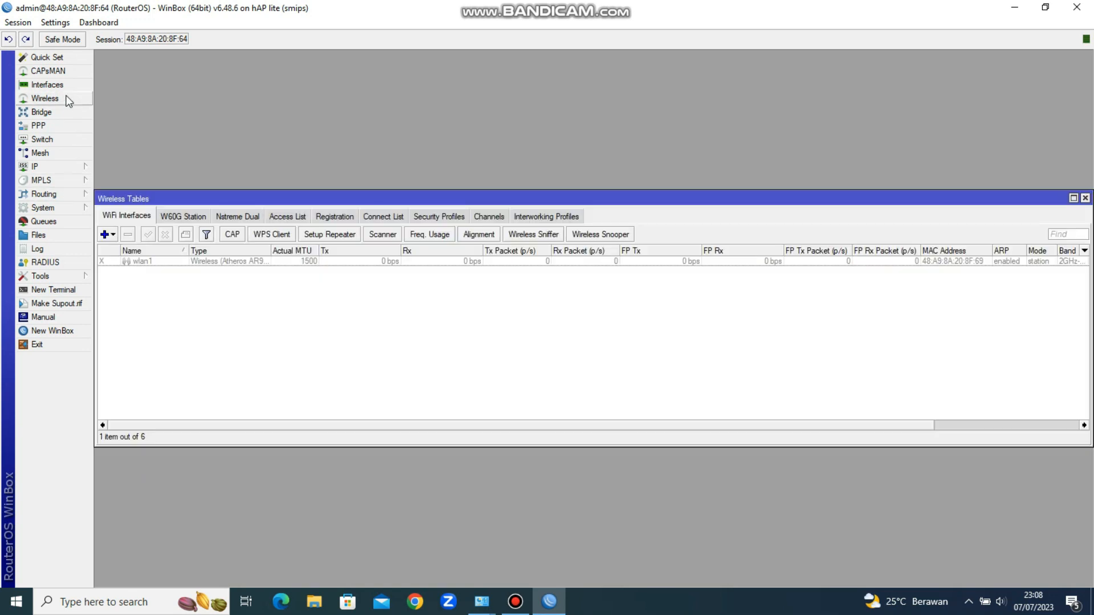
{"action": "left_click", "coordinate": [126, 262]}
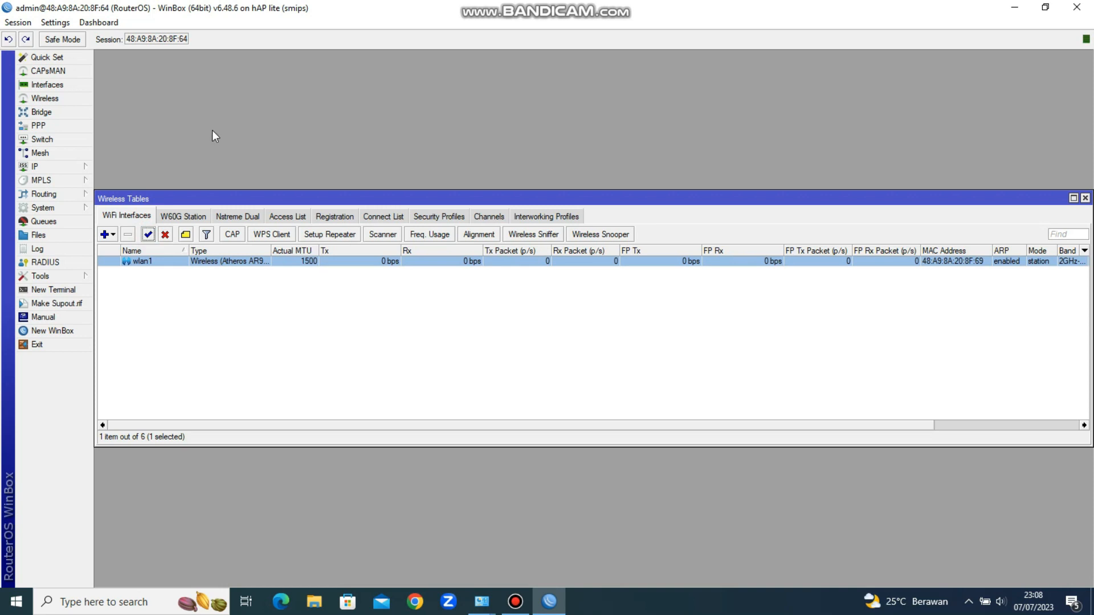
{"action": "left_click", "coordinate": [1085, 198]}
{"action": "left_click", "coordinate": [72, 170]}
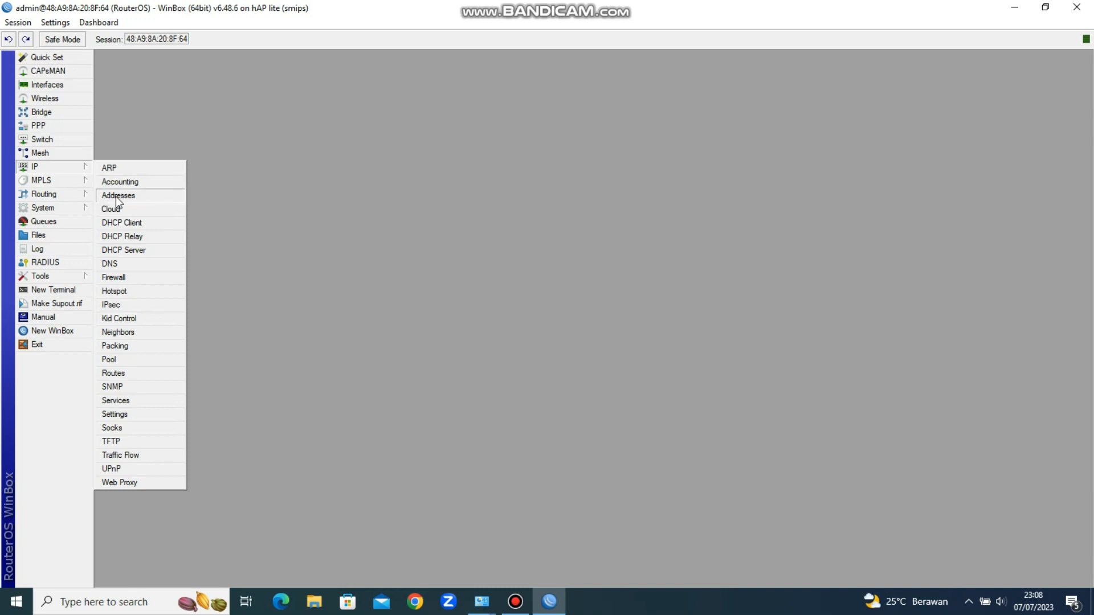
Step: Run Hotspot Setup on wlan1 and accept the 10.5.50.1/24 local network
{"action": "left_click", "coordinate": [129, 292]}
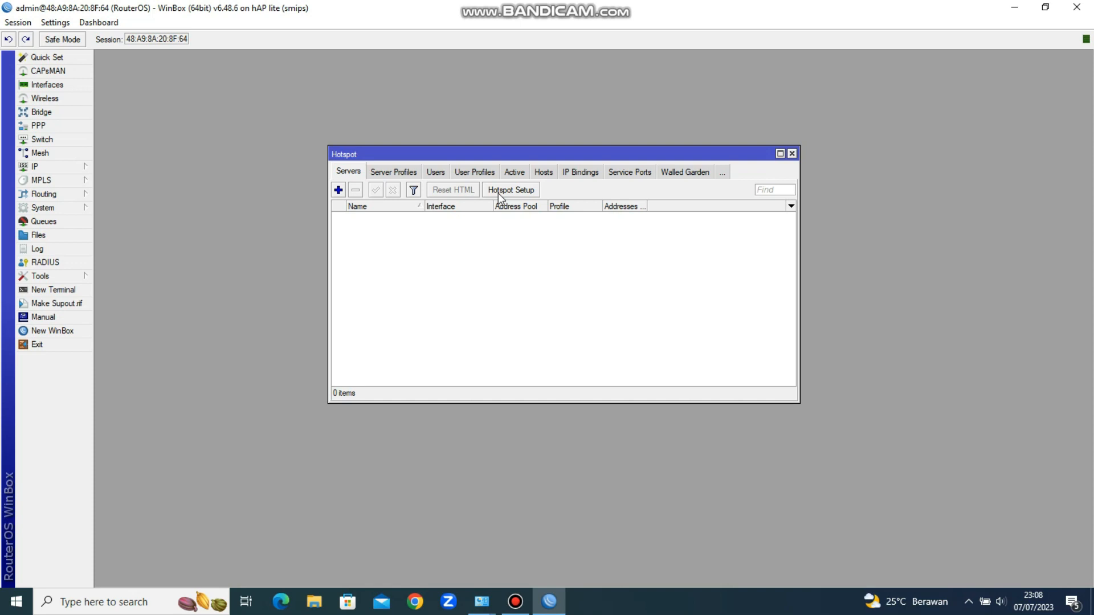
{"action": "left_click", "coordinate": [533, 190]}
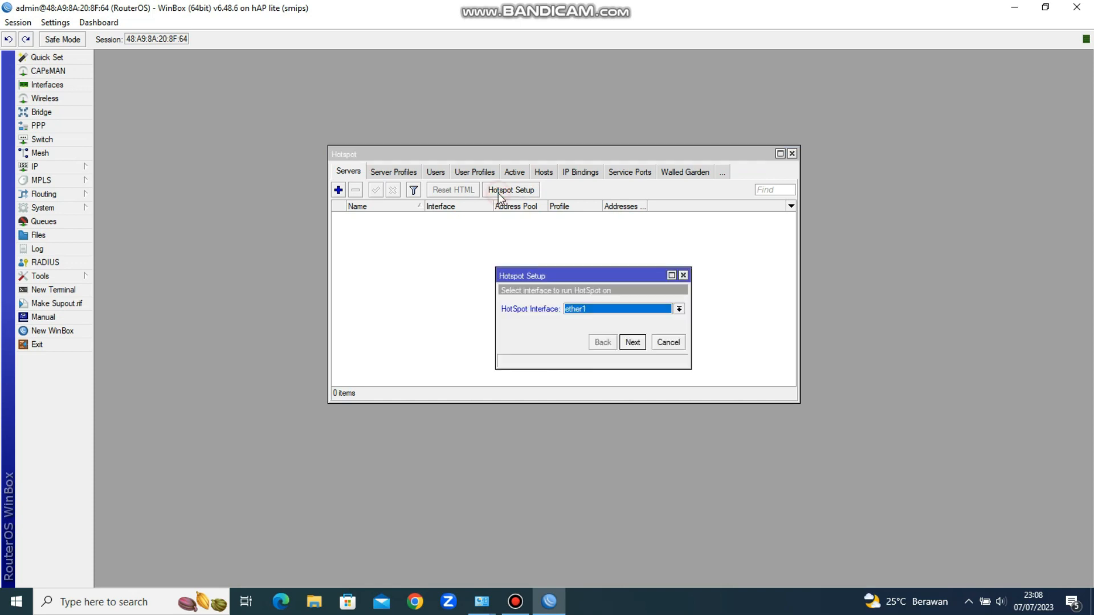
{"action": "left_click", "coordinate": [680, 309]}
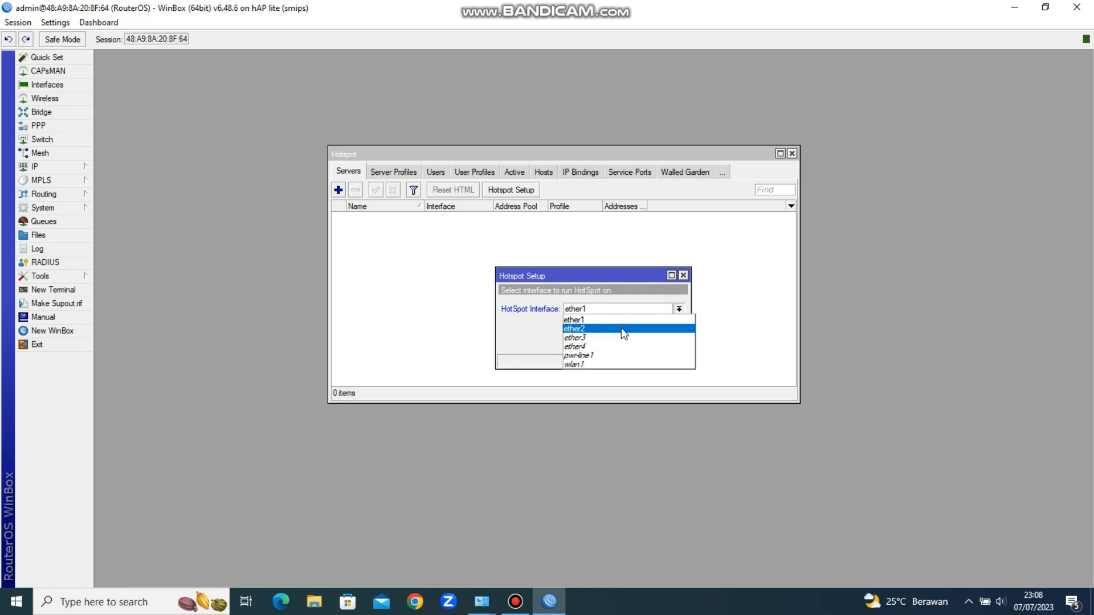
{"action": "left_click", "coordinate": [596, 365]}
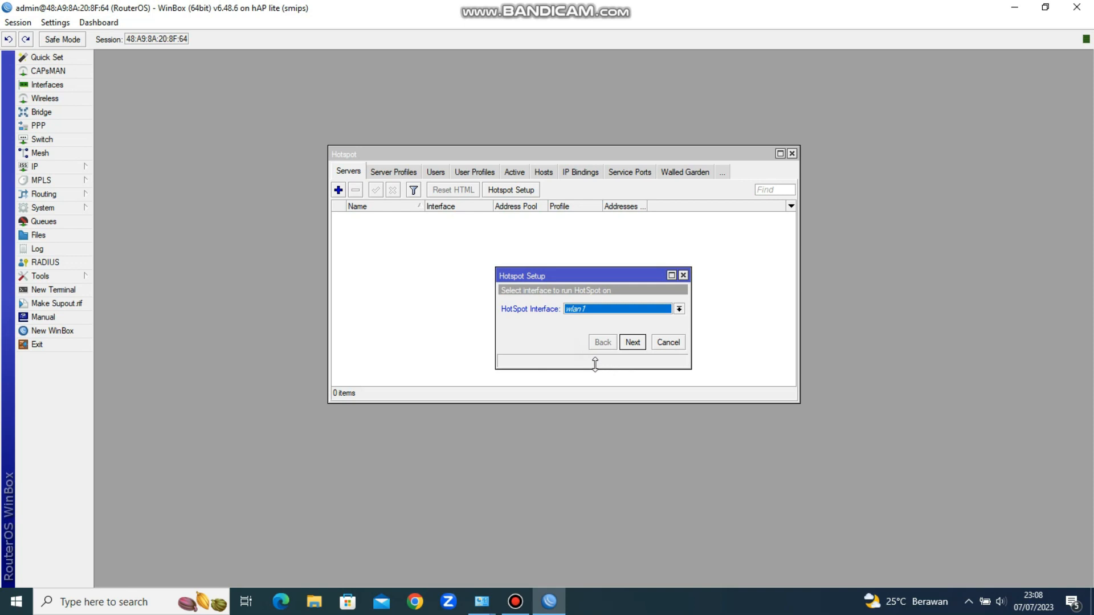
{"action": "left_click", "coordinate": [632, 342]}
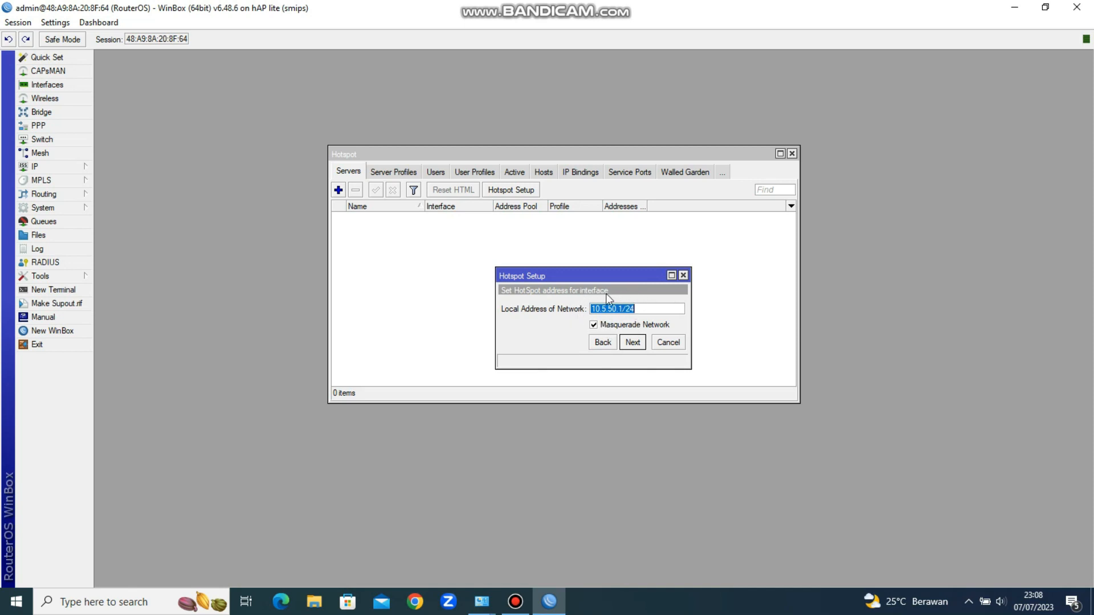
{"action": "left_click", "coordinate": [633, 342]}
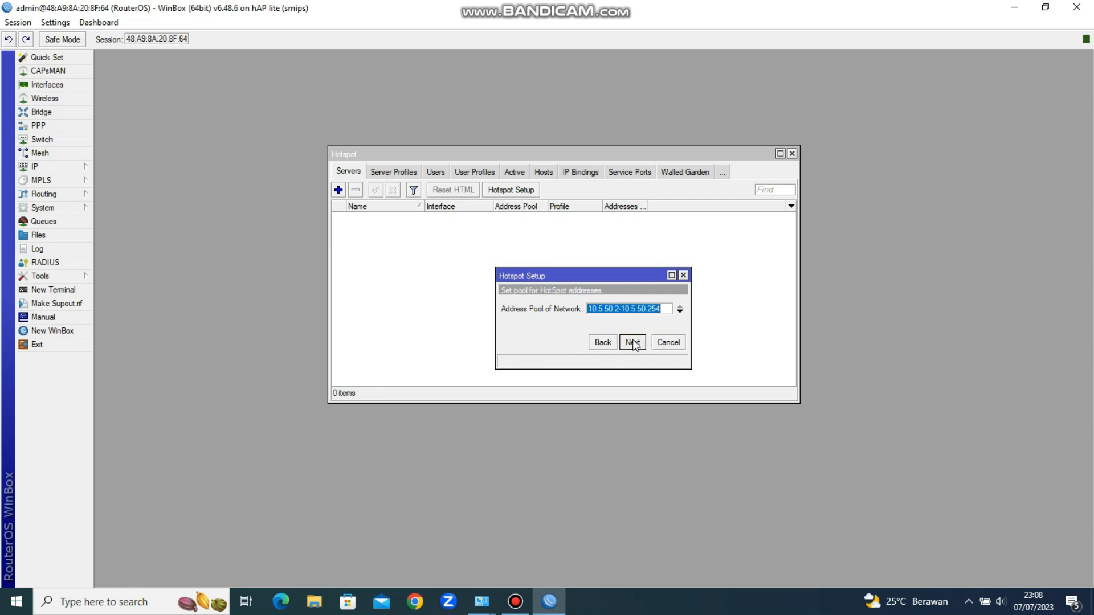
{"action": "left_click", "coordinate": [672, 277]}
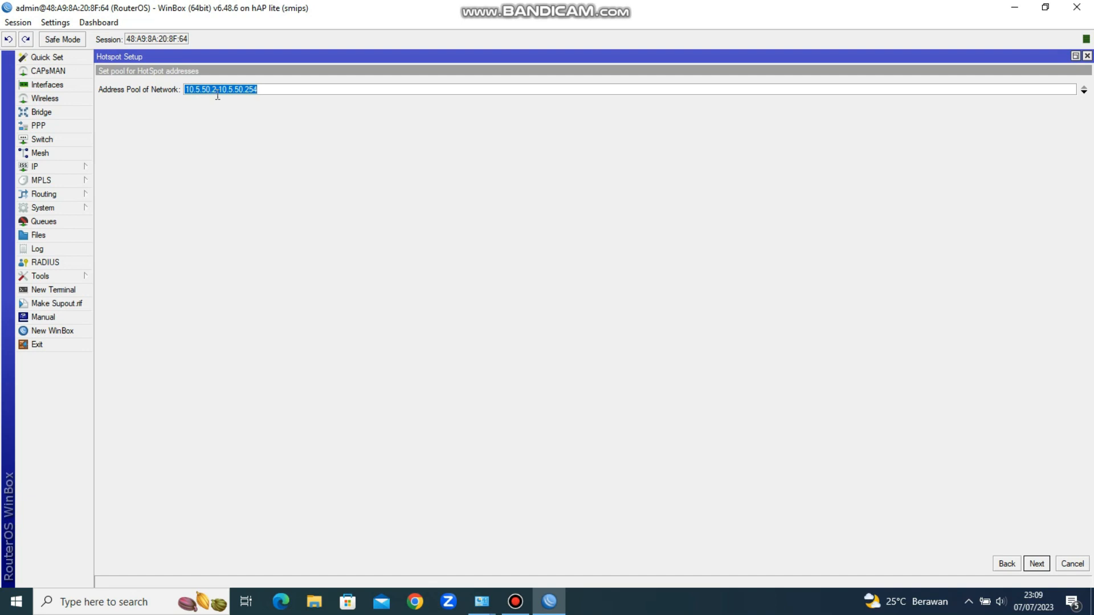
Step: Change the hotspot pool from 10.5.50.2-10.5.50.254 to 10.5.50.50-10.5.50.100
{"action": "left_click", "coordinate": [266, 89]}
{"action": "key", "text": "BackSpace"}
{"action": "key", "text": "BackSpace"}
{"action": "key", "text": "BackSpace"}
{"action": "type", "text": "100"}
{"action": "key", "text": "Left"}
{"action": "key", "text": "Left"}
{"action": "key", "text": "Left"}
{"action": "key", "text": "BackSpace"}
{"action": "type", "text": "50"}
{"action": "left_click", "coordinate": [1075, 57]}
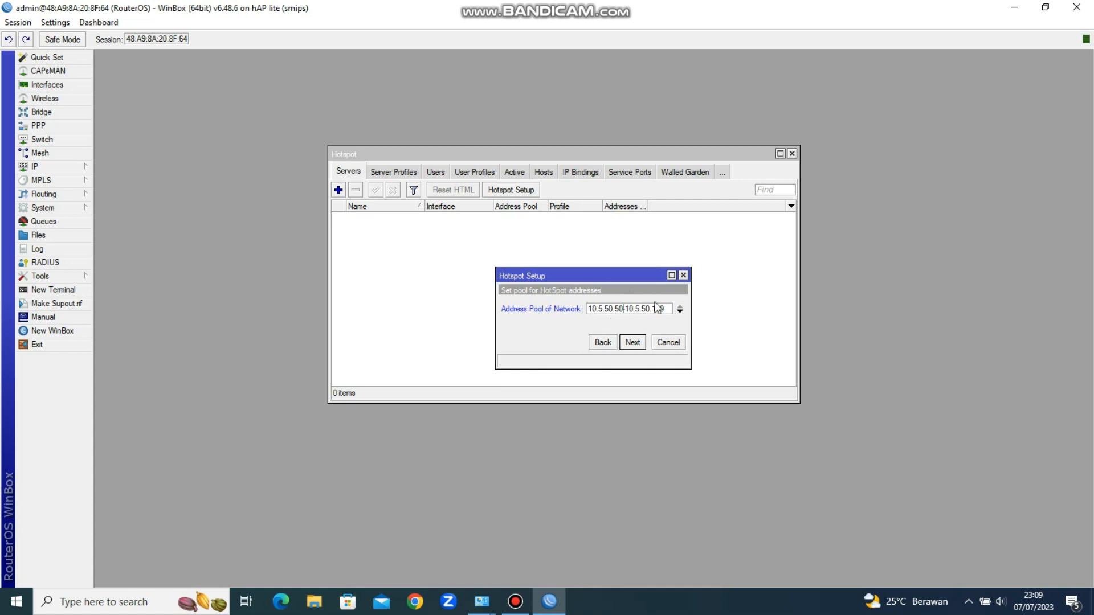
Step: Accept the address pool, keep no SSL certificate, and skip the SMTP and DNS name pages
{"action": "left_click", "coordinate": [629, 344]}
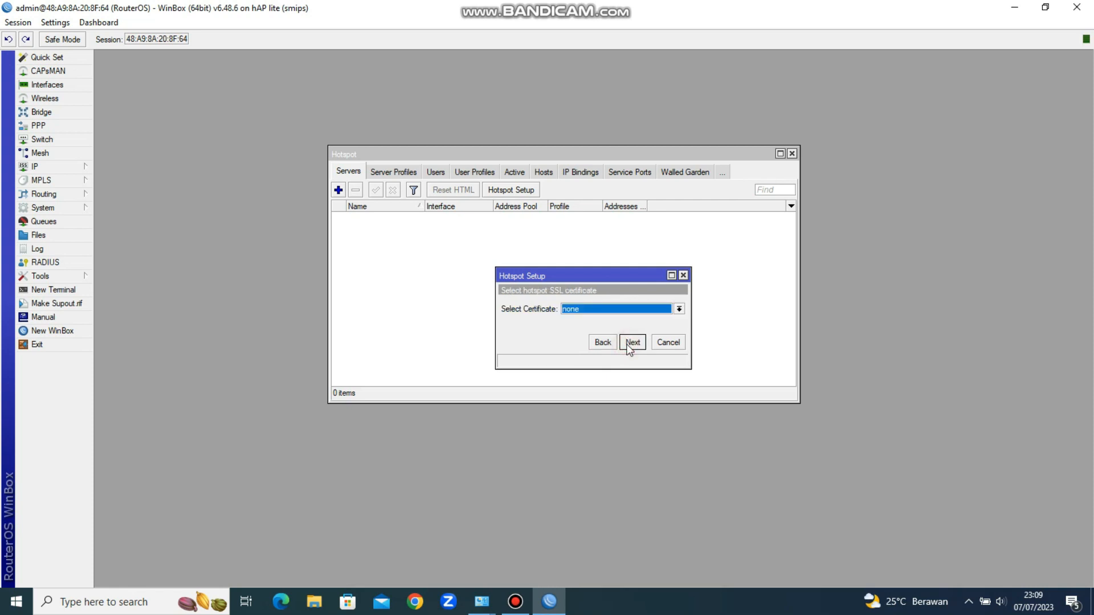
{"action": "left_click", "coordinate": [682, 311]}
{"action": "left_click", "coordinate": [676, 327]}
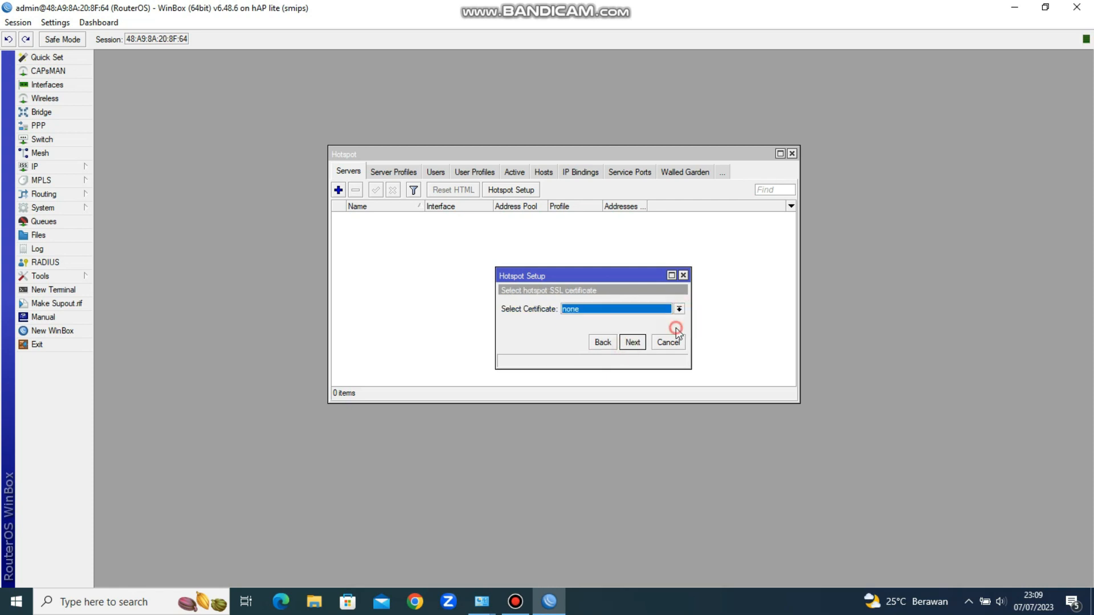
{"action": "left_click", "coordinate": [633, 343]}
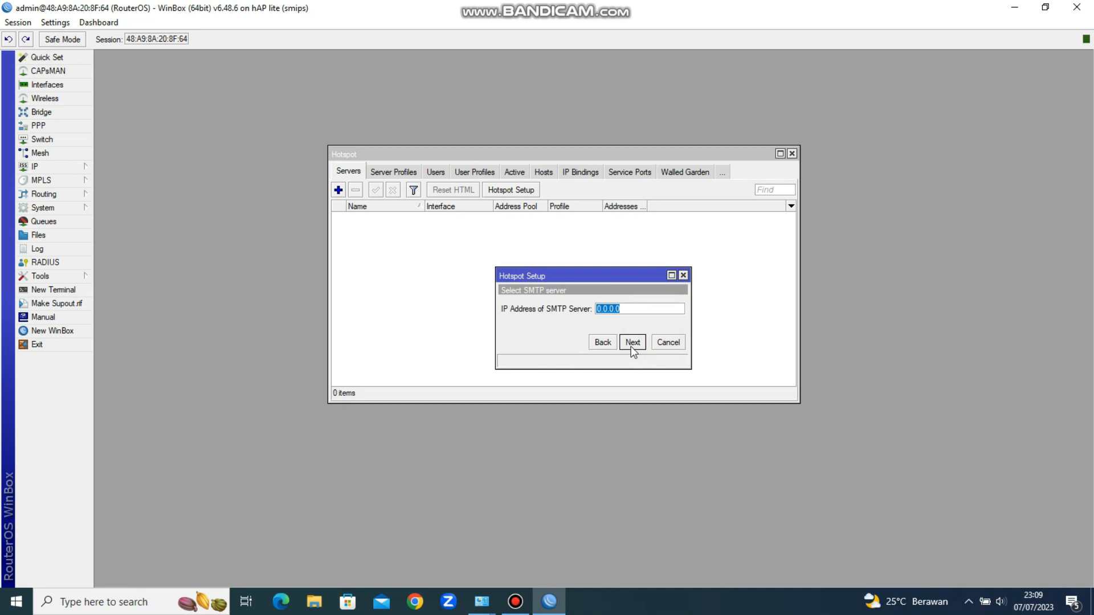
{"action": "left_click", "coordinate": [633, 343]}
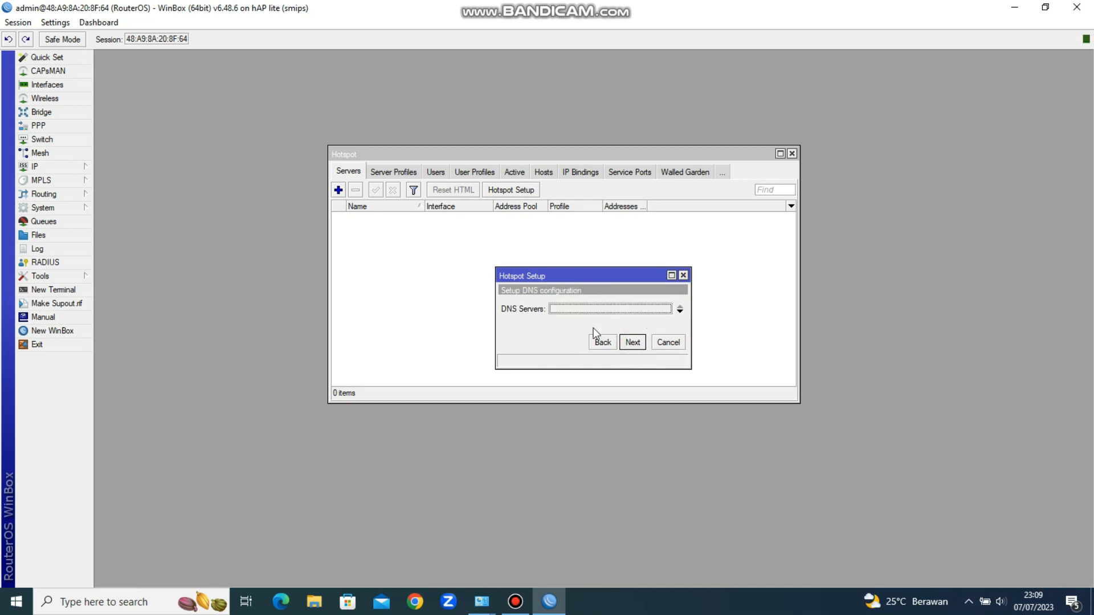
{"action": "left_click", "coordinate": [633, 344]}
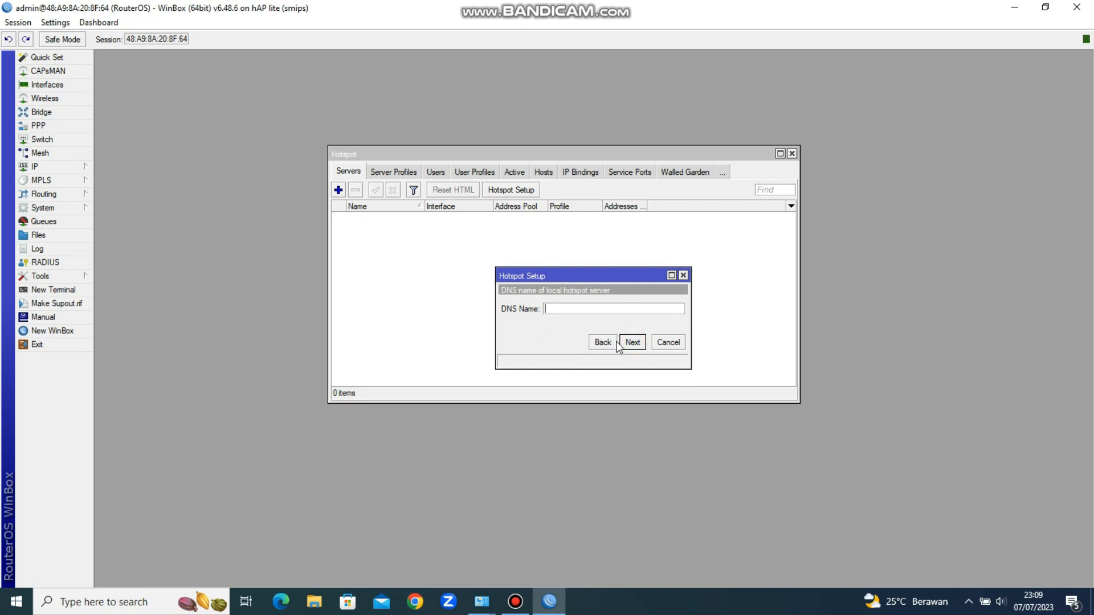
{"action": "left_click", "coordinate": [631, 342]}
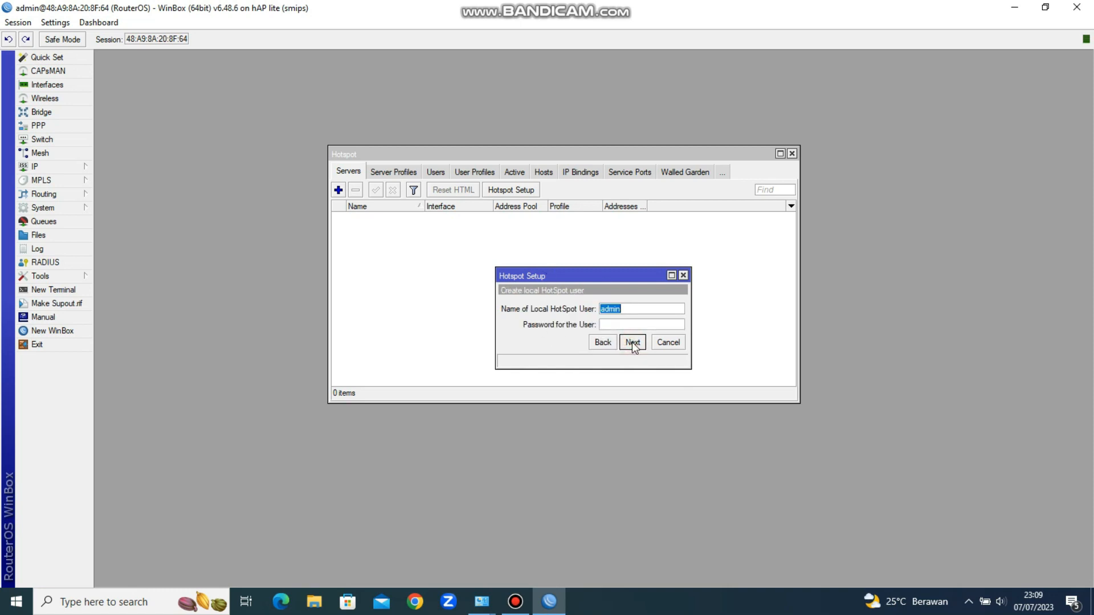
Step: Enter a local hotspot user name and password, then finish the wizard to create hotspot1
{"action": "key", "text": "BackSpace"}
{"action": "type", "text": "wi"}
{"action": "left_click", "coordinate": [604, 325]}
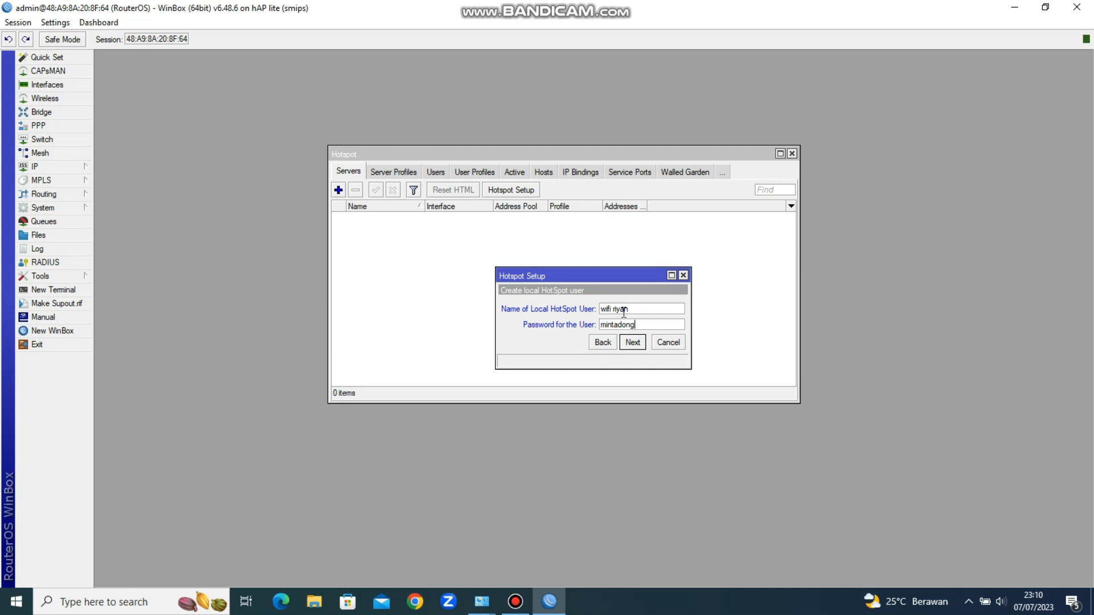
{"action": "left_click", "coordinate": [968, 602]}
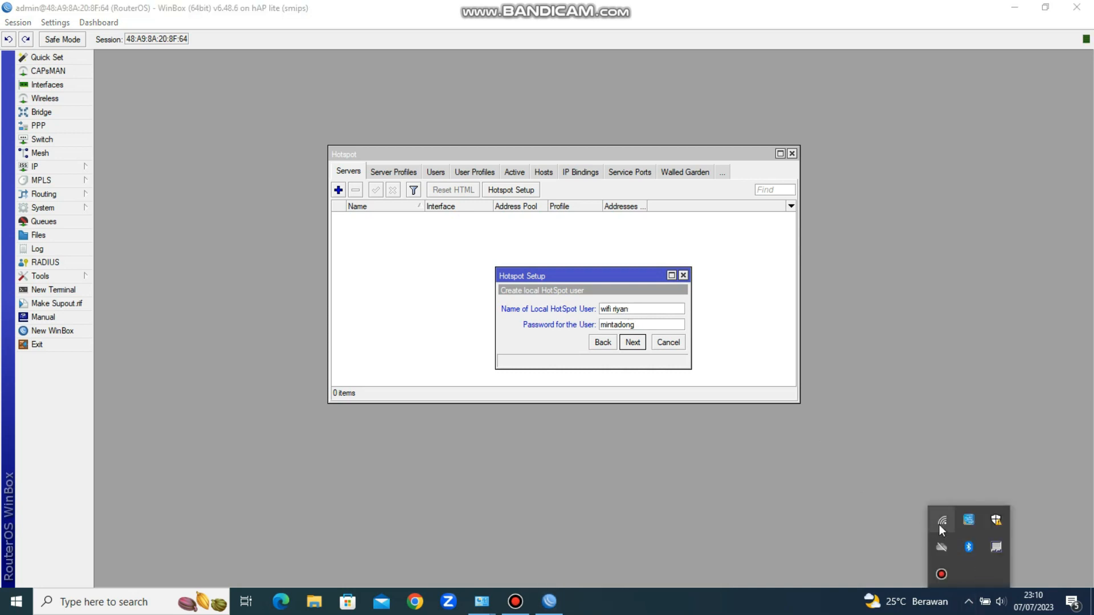
{"action": "mouse_move", "coordinate": [939, 525]}
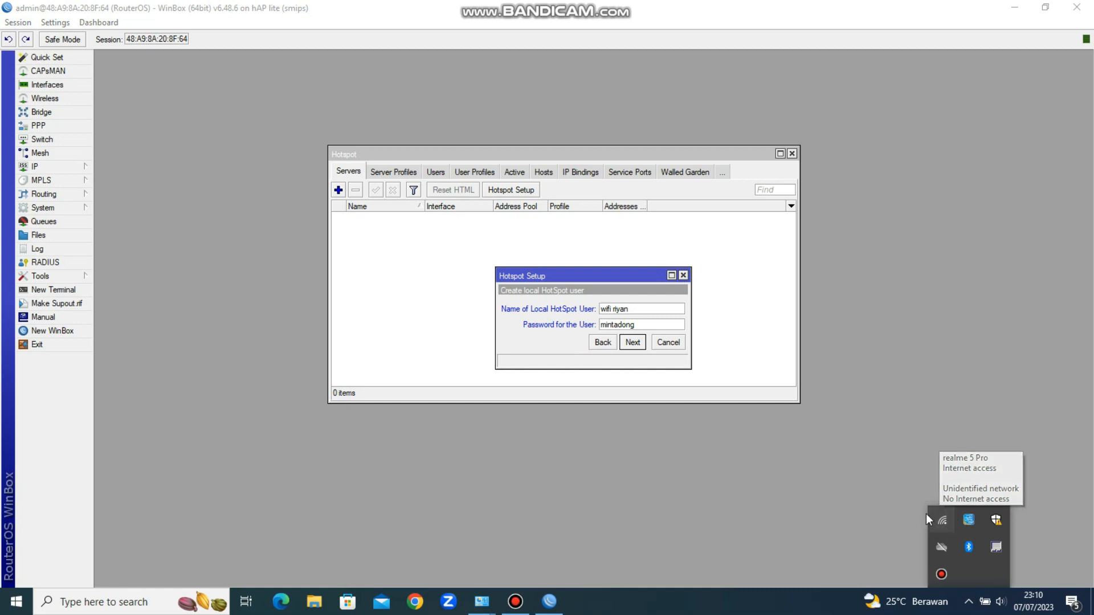
{"action": "left_click", "coordinate": [948, 434]}
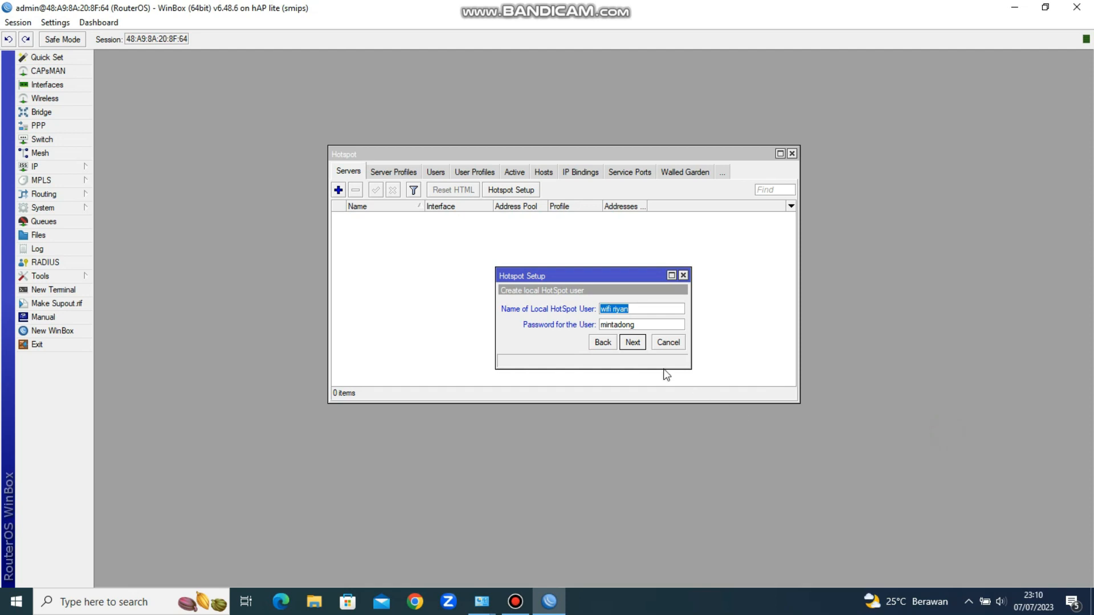
{"action": "left_click", "coordinate": [639, 344]}
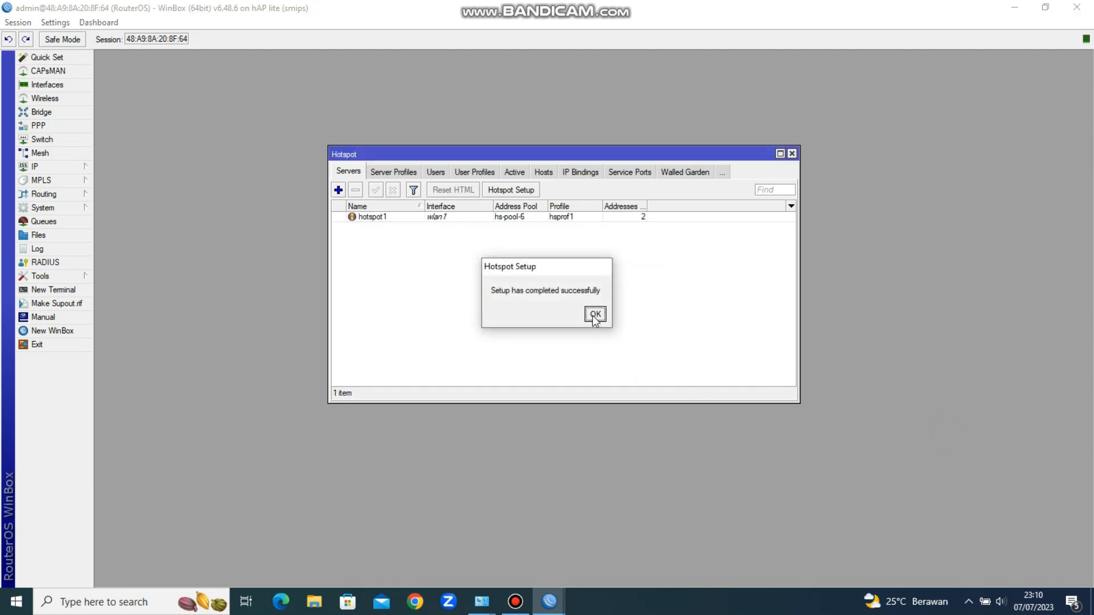
{"action": "left_click", "coordinate": [595, 314]}
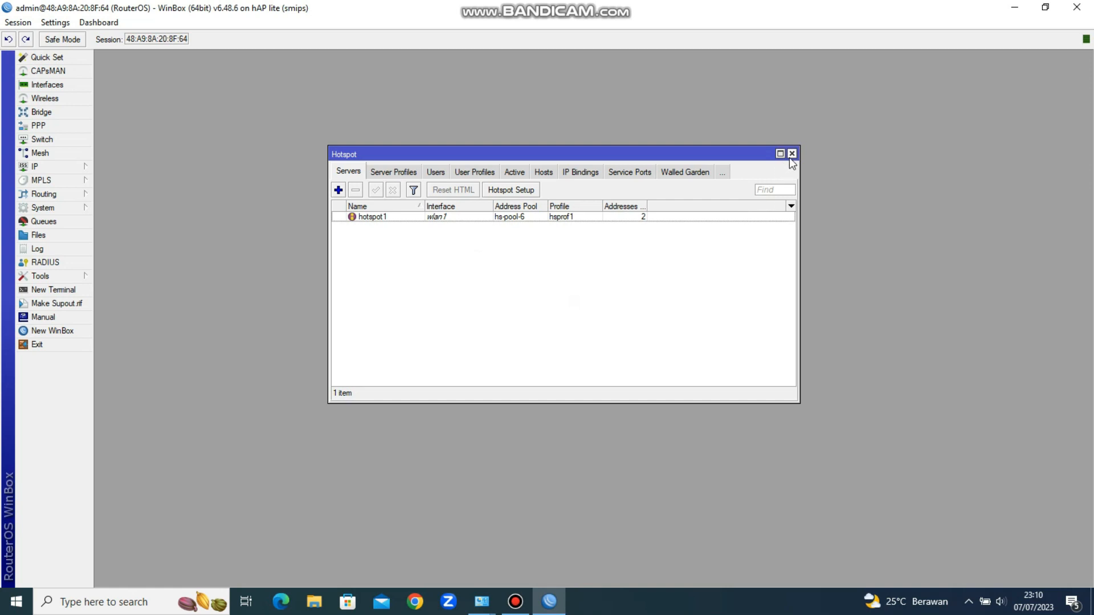
Step: Open wlan1's Wireless settings, change its mode from station to ap bridge, and select the SSID
{"action": "left_click", "coordinate": [791, 154]}
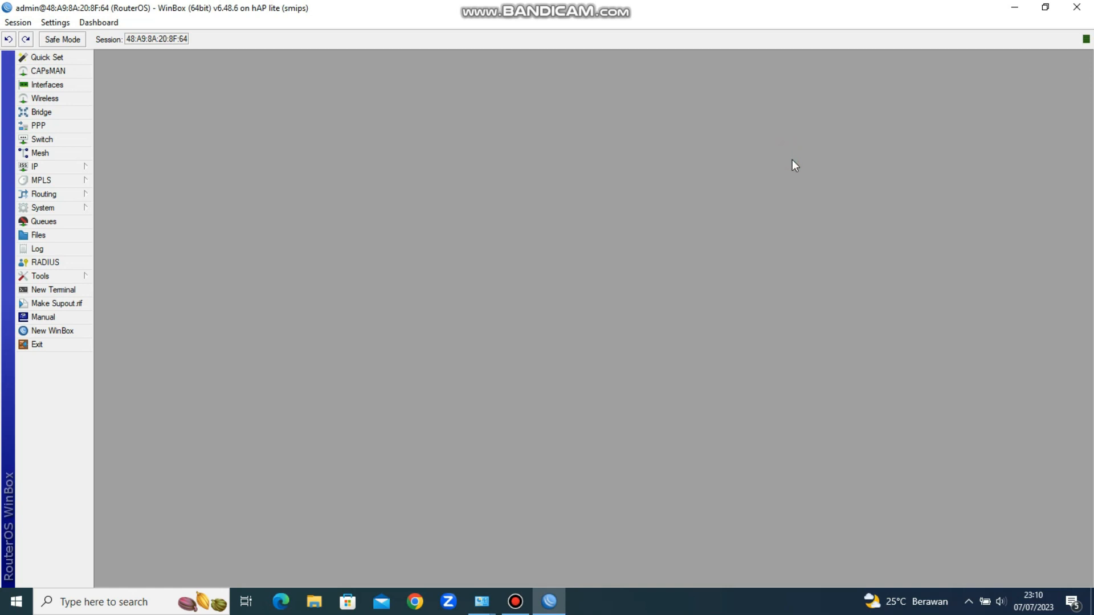
{"action": "left_click", "coordinate": [56, 100]}
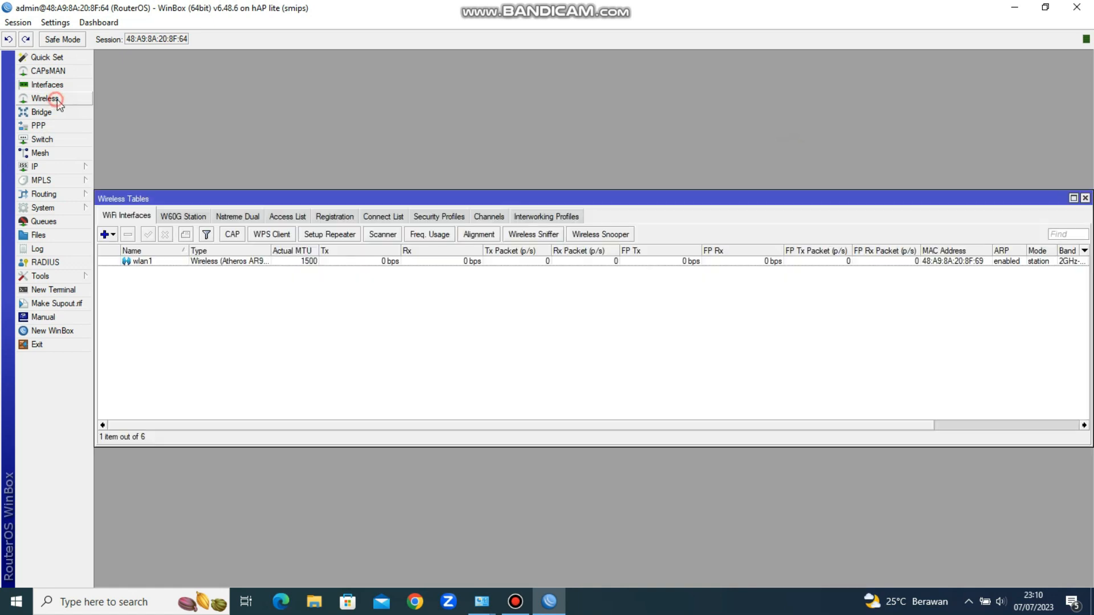
{"action": "double_click", "coordinate": [197, 266]}
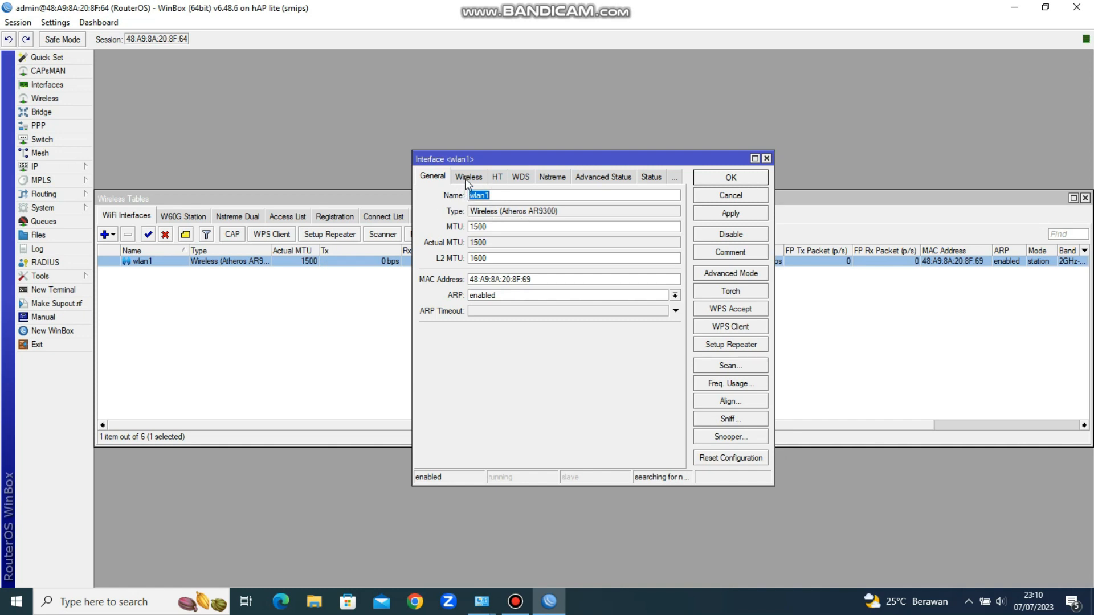
{"action": "left_click", "coordinate": [465, 178]}
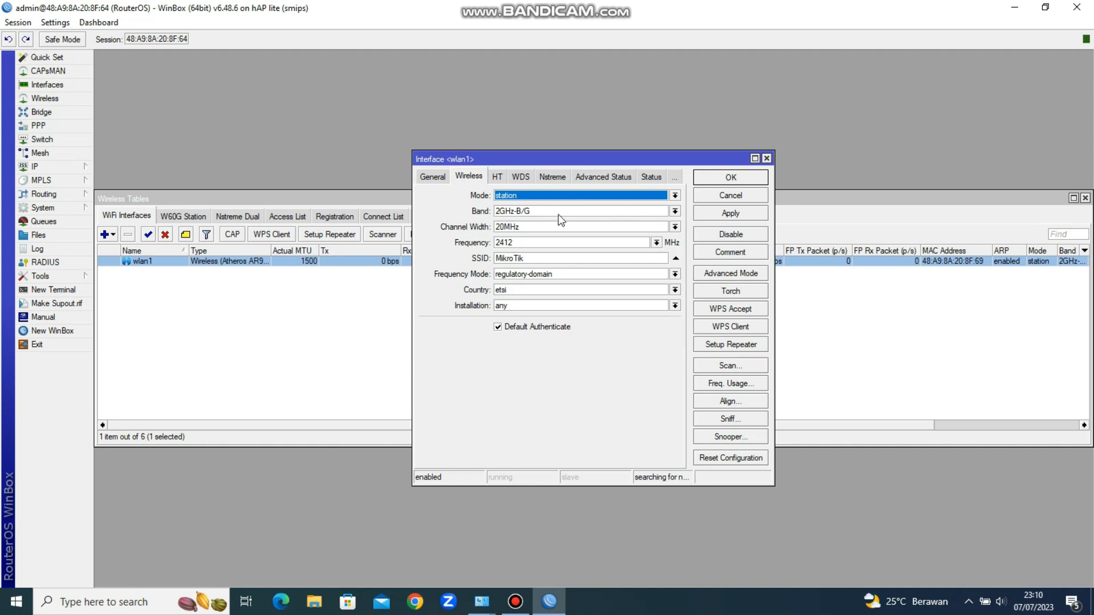
{"action": "left_click", "coordinate": [675, 197]}
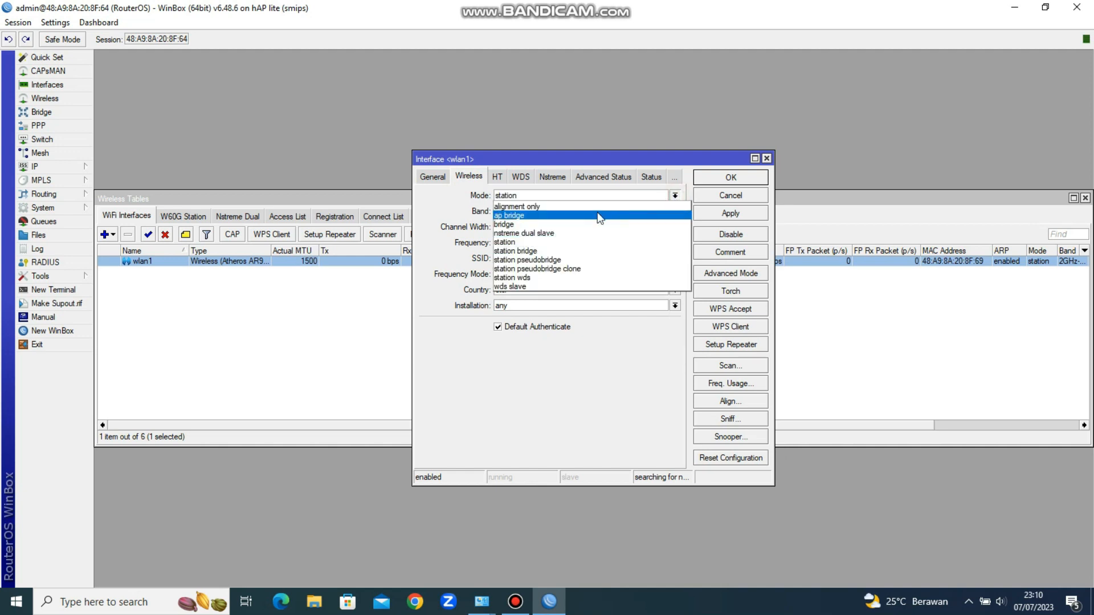
{"action": "left_click", "coordinate": [567, 216]}
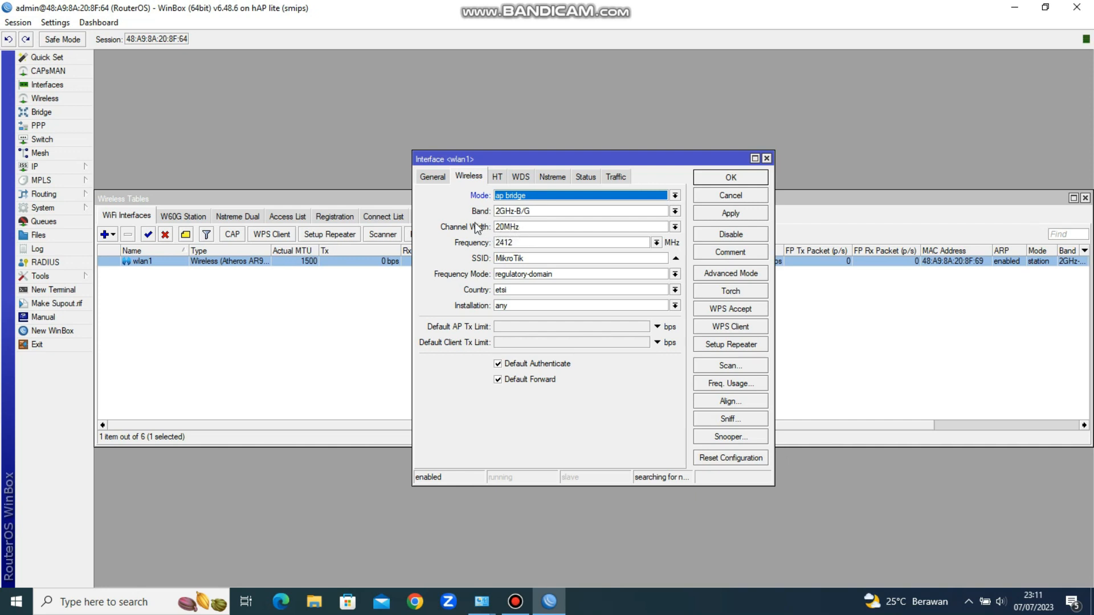
{"action": "left_click_drag", "start_coordinate": [534, 259], "coordinate": [490, 263]}
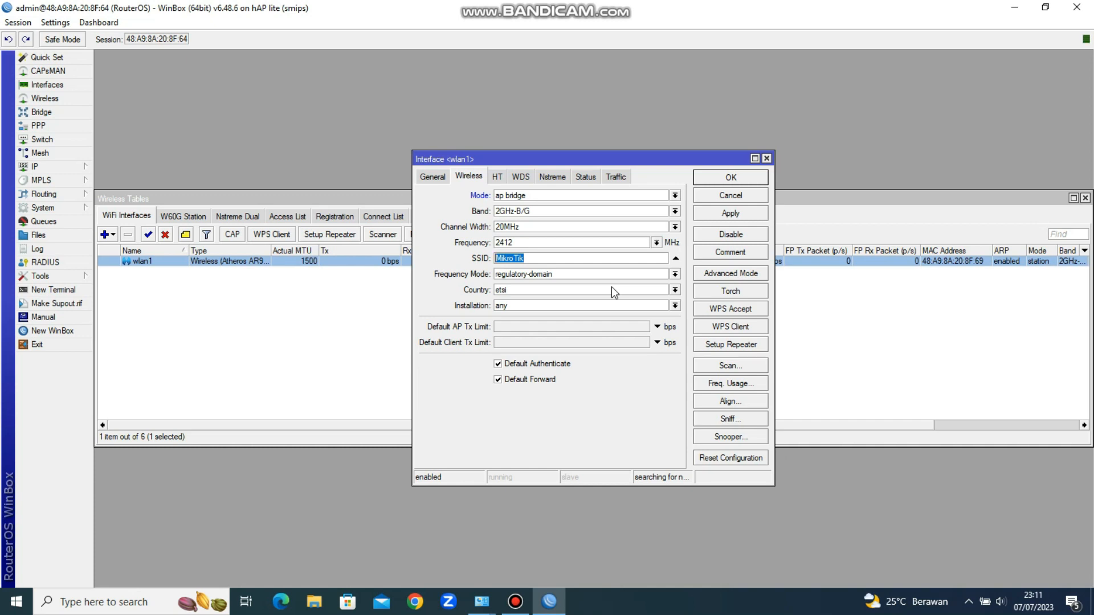
Step: Change wlan1's SSID to 'wifi riyan', apply it, and close the interface dialog with OK
{"action": "key", "text": "BackSpace"}
{"action": "type", "text": "wifi riyan"}
{"action": "left_click", "coordinate": [969, 601]}
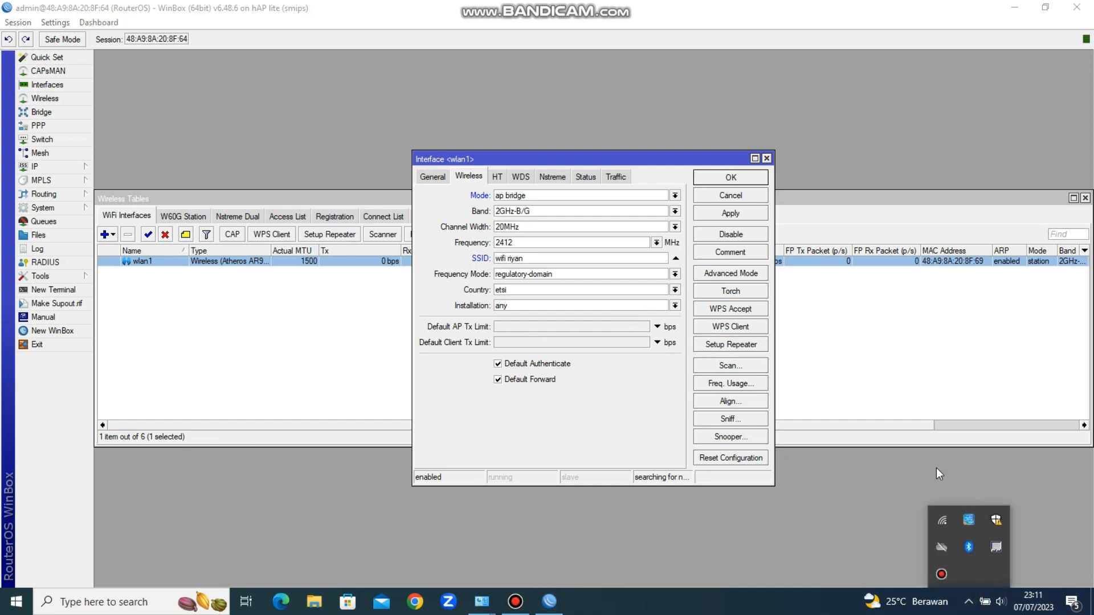
{"action": "left_click_drag", "start_coordinate": [522, 260], "coordinate": [493, 260]}
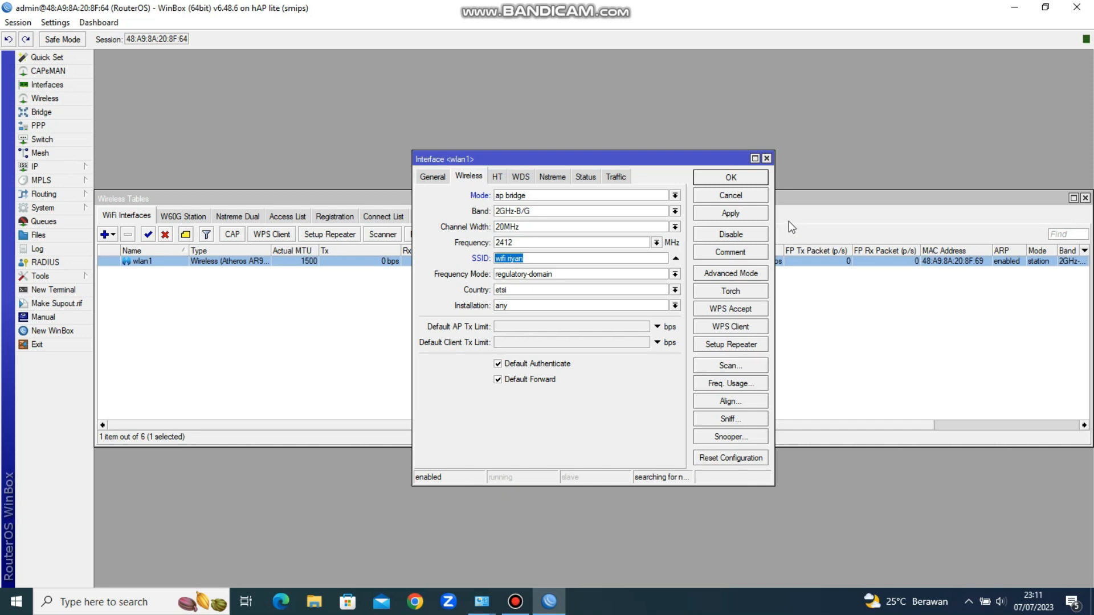
{"action": "left_click", "coordinate": [729, 216]}
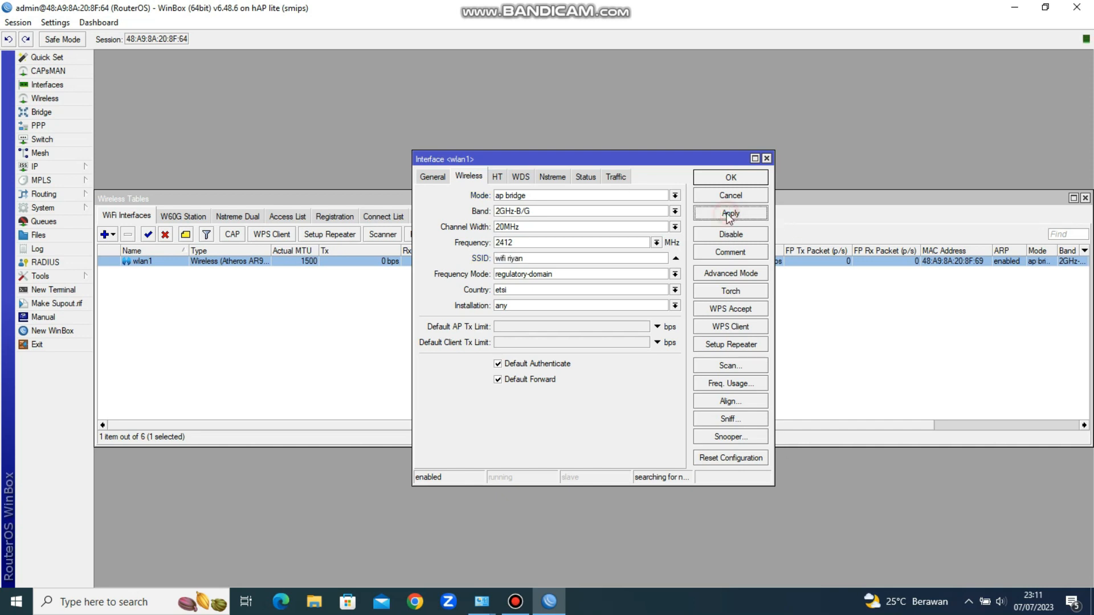
{"action": "left_click", "coordinate": [736, 179]}
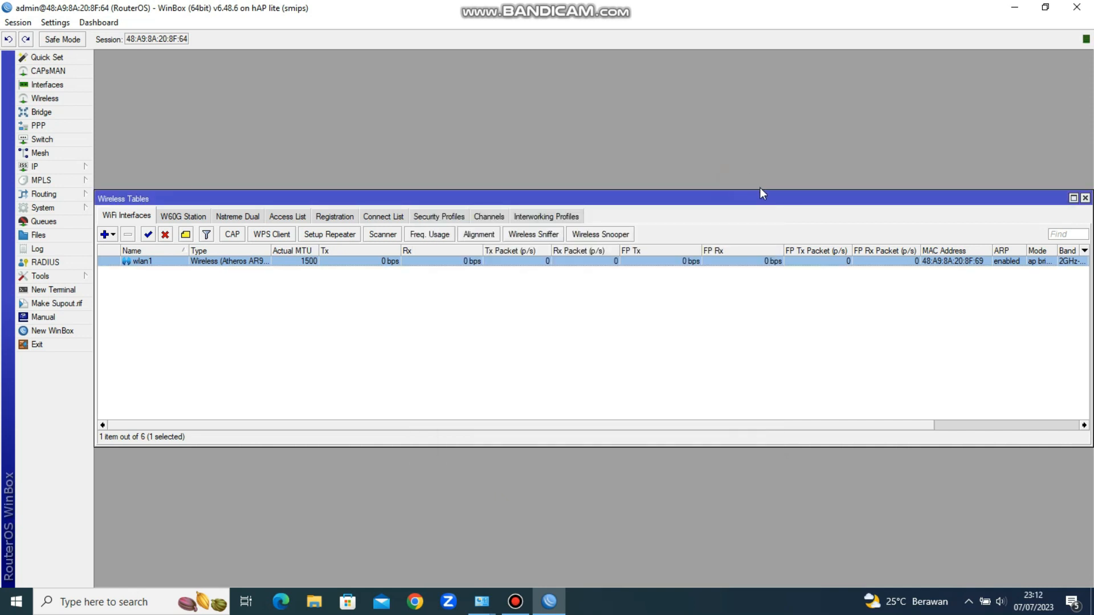
Step: Enable wlan1, check the hotspot1 server under IP > Hotspot, then close all windows
{"action": "left_click", "coordinate": [148, 235]}
{"action": "left_click", "coordinate": [1086, 198]}
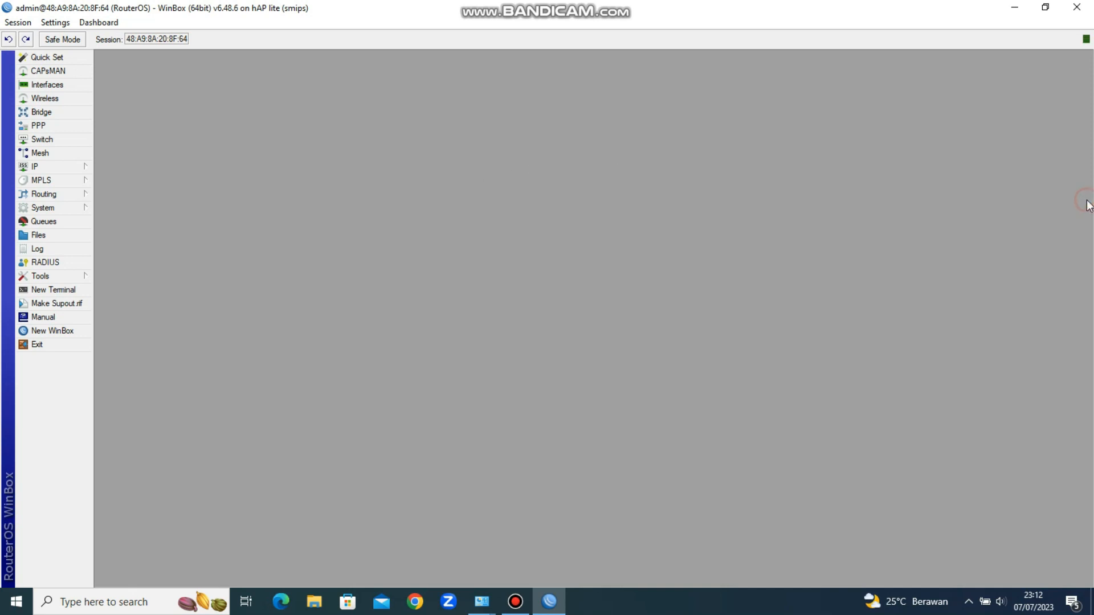
{"action": "left_click", "coordinate": [50, 170]}
{"action": "left_click", "coordinate": [142, 292]}
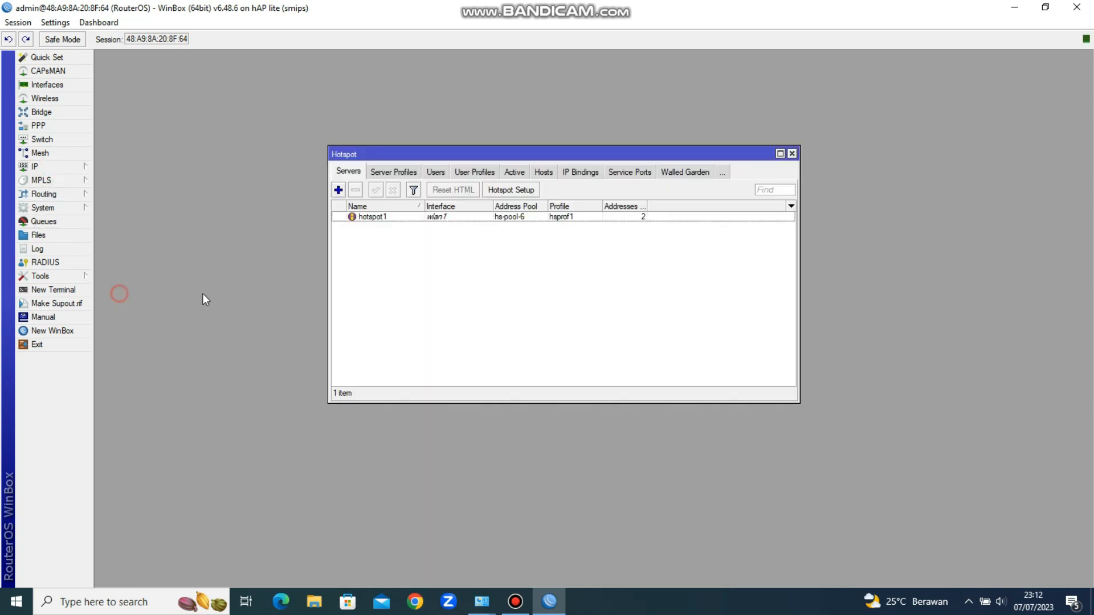
{"action": "double_click", "coordinate": [520, 217]}
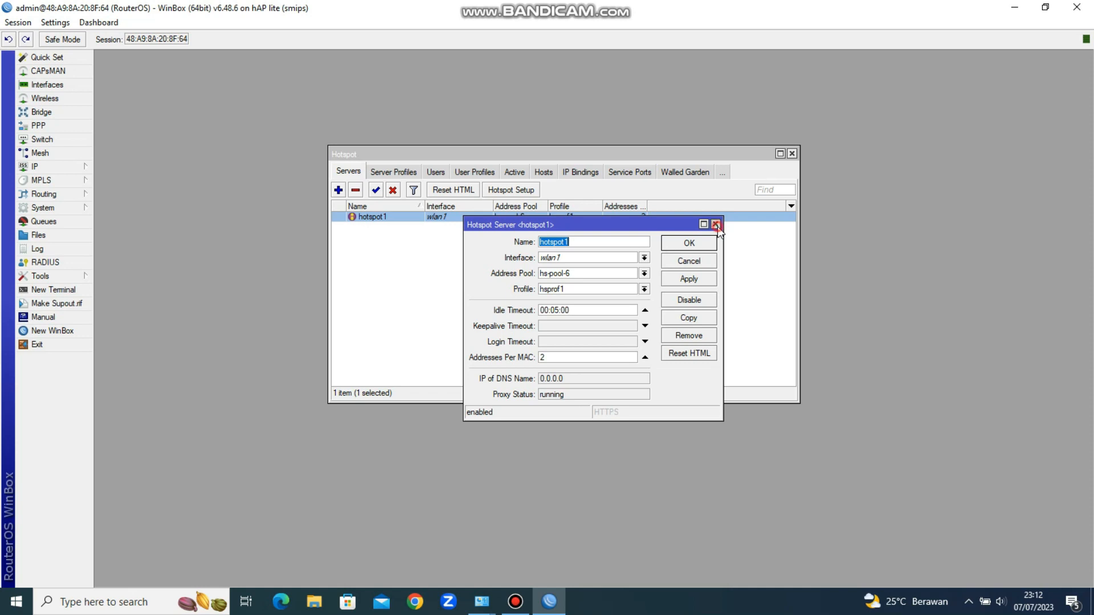
{"action": "left_click", "coordinate": [716, 224]}
{"action": "left_click", "coordinate": [792, 154]}
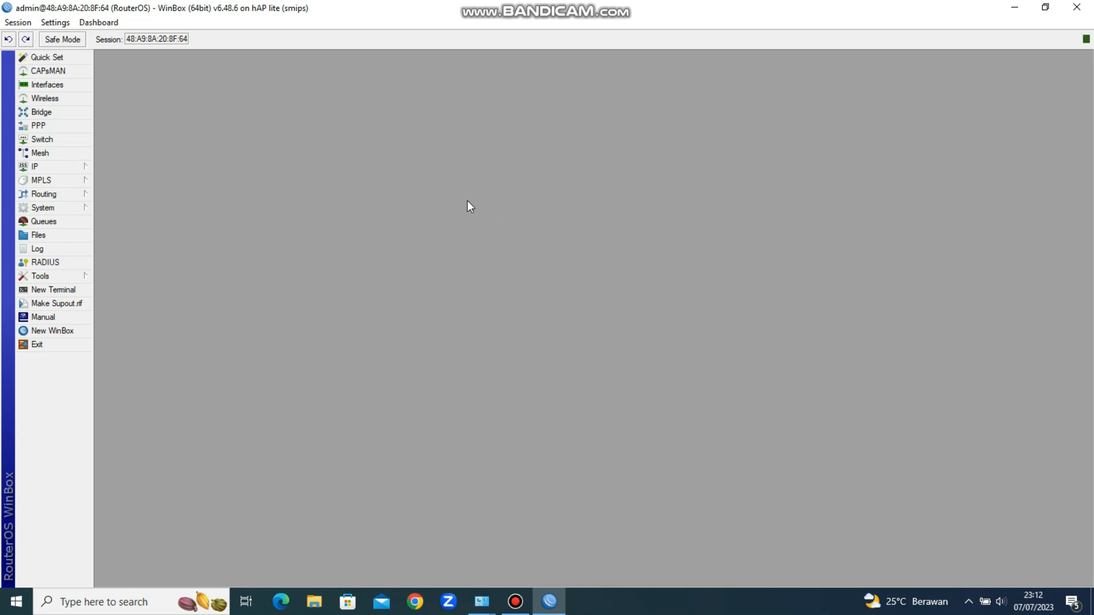
Step: Pull down the phone's notification shade and clear all notifications
{"action": "left_click", "coordinate": [519, 600]}
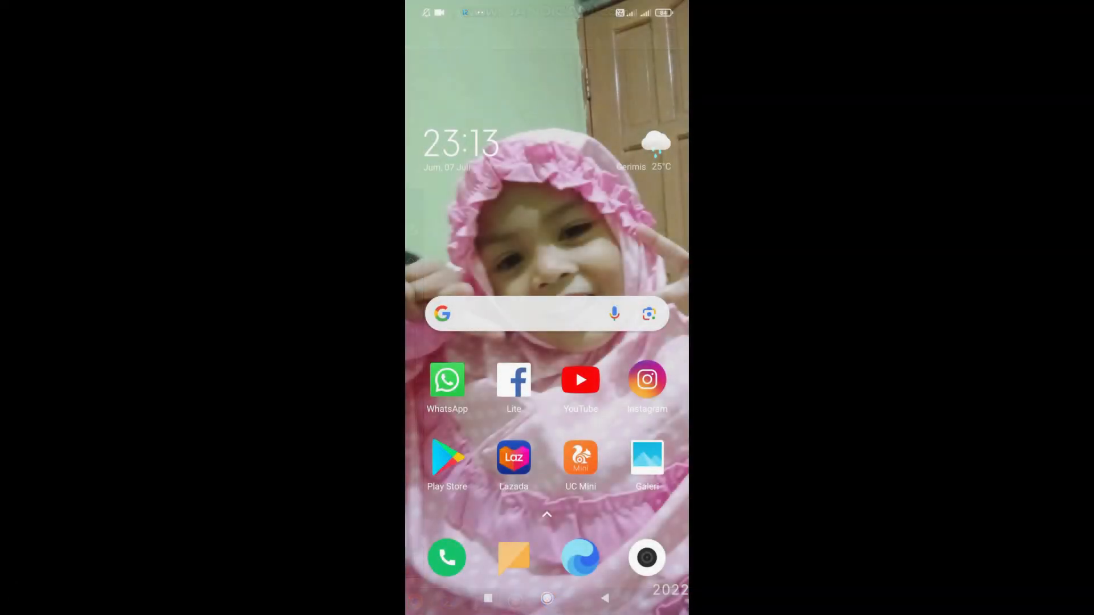
{"action": "left_click_drag", "start_coordinate": [547, 8], "coordinate": [547, 307]}
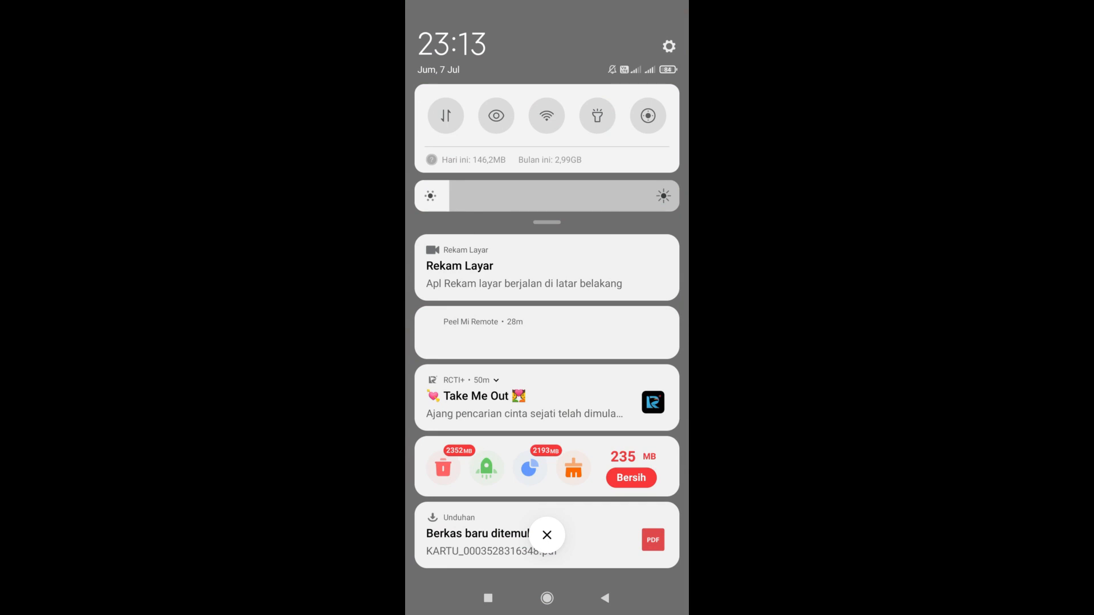
{"action": "left_click_drag", "start_coordinate": [490, 398], "coordinate": [656, 398]}
{"action": "left_click_drag", "start_coordinate": [501, 333], "coordinate": [627, 333]}
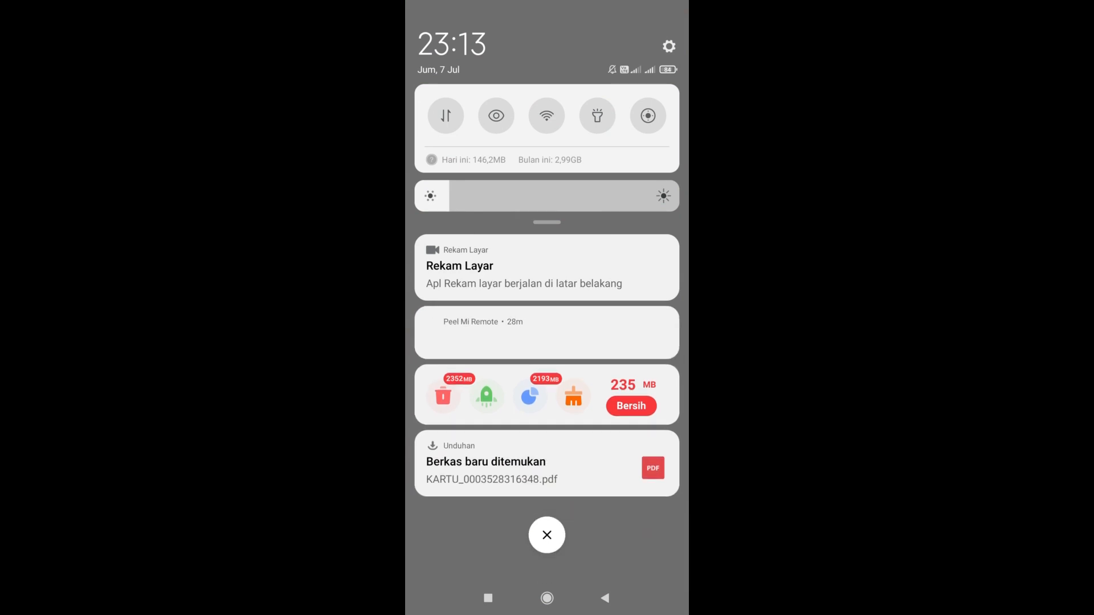
{"action": "left_click_drag", "start_coordinate": [490, 395], "coordinate": [656, 395]}
{"action": "left_click", "coordinate": [547, 535]}
Step: Turn on Wi-Fi and connect to the 'wifi riyan' network
{"action": "left_click", "coordinate": [546, 116]}
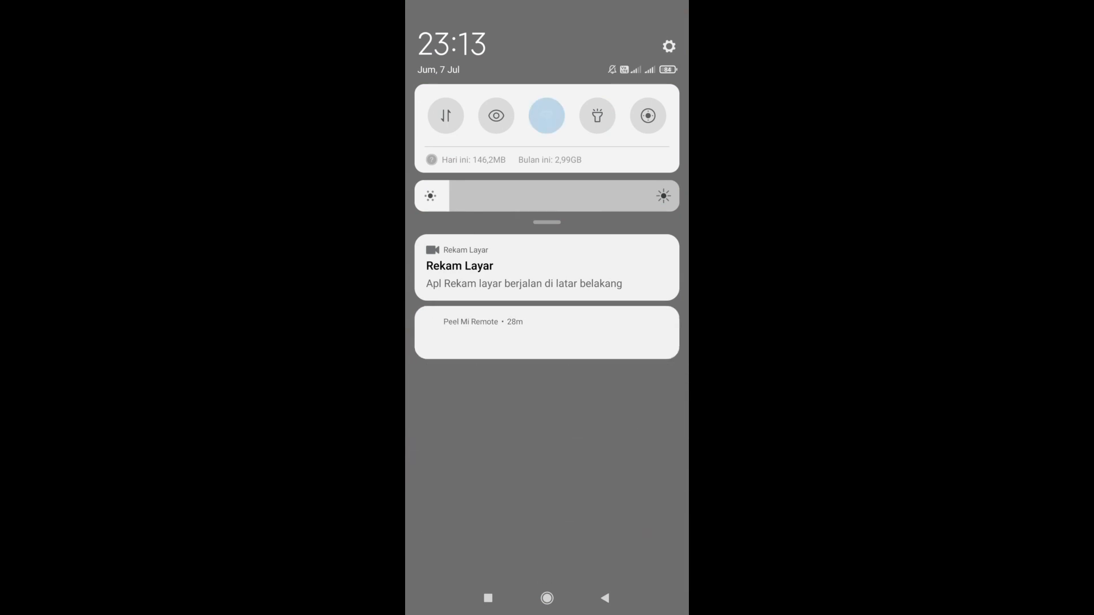
{"action": "left_click", "coordinate": [547, 333]}
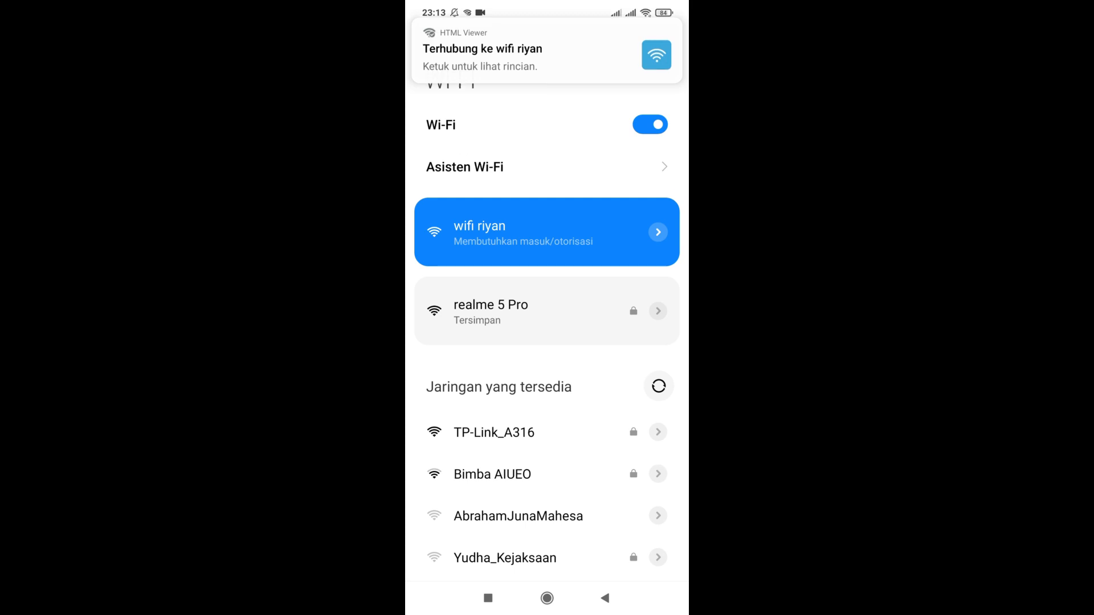
{"action": "left_click", "coordinate": [523, 232]}
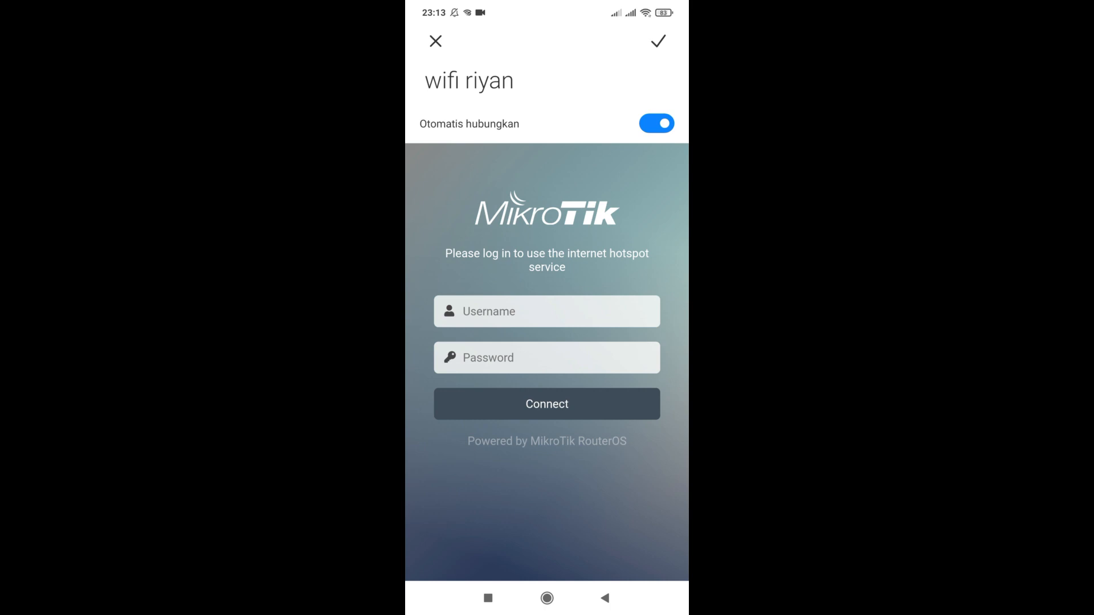
Step: Sign in on the hotspot login page with the hotspot username and password, then go Home
{"action": "left_click", "coordinate": [547, 311]}
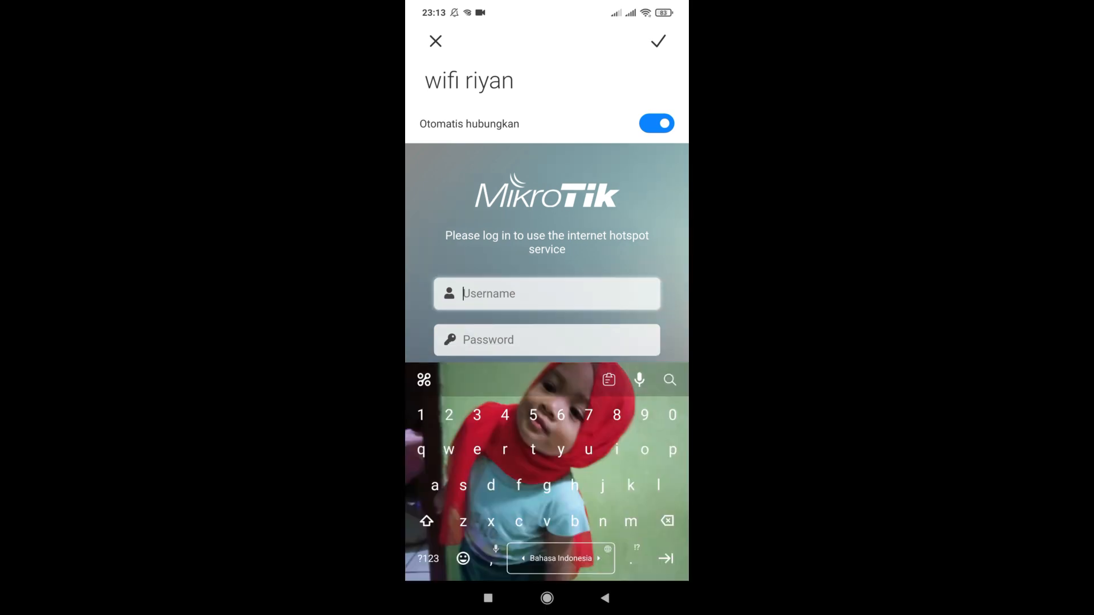
{"action": "type", "text": "wifi riyan"}
{"action": "key", "text": "Tab"}
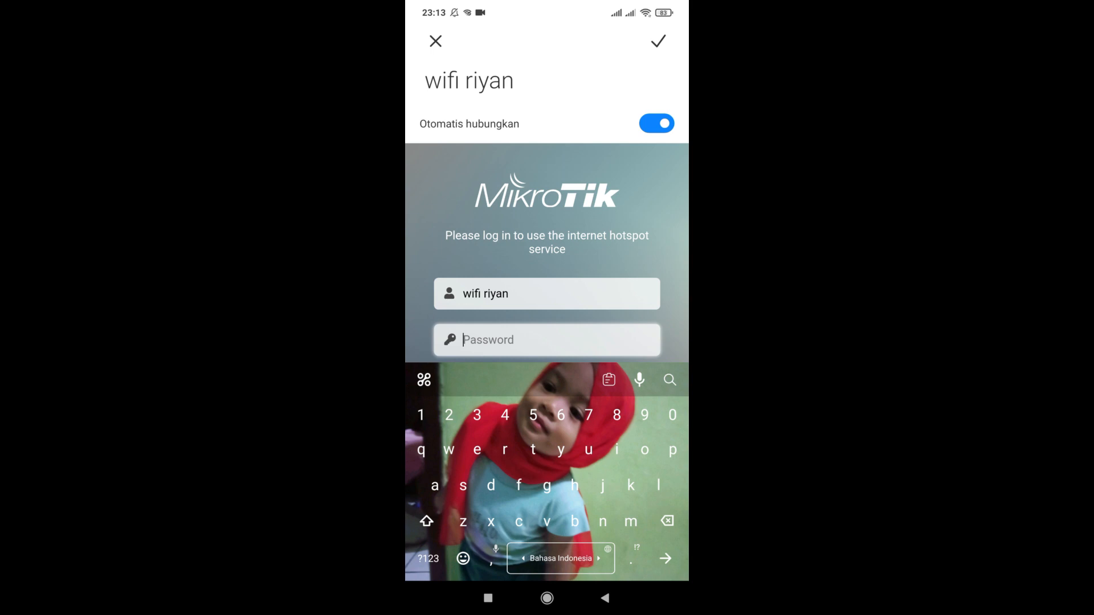
{"action": "scroll", "coordinate": [547, 253], "scroll_direction": "down", "scroll_amount": 2}
{"action": "left_click", "coordinate": [547, 278]}
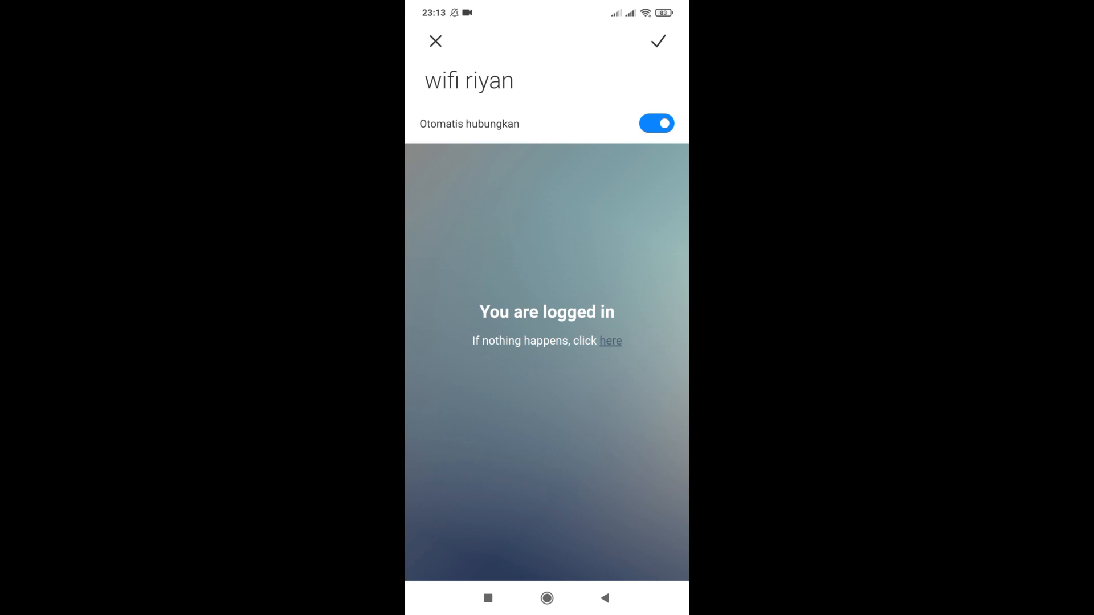
{"action": "left_click", "coordinate": [658, 41]}
{"action": "left_click", "coordinate": [547, 598]}
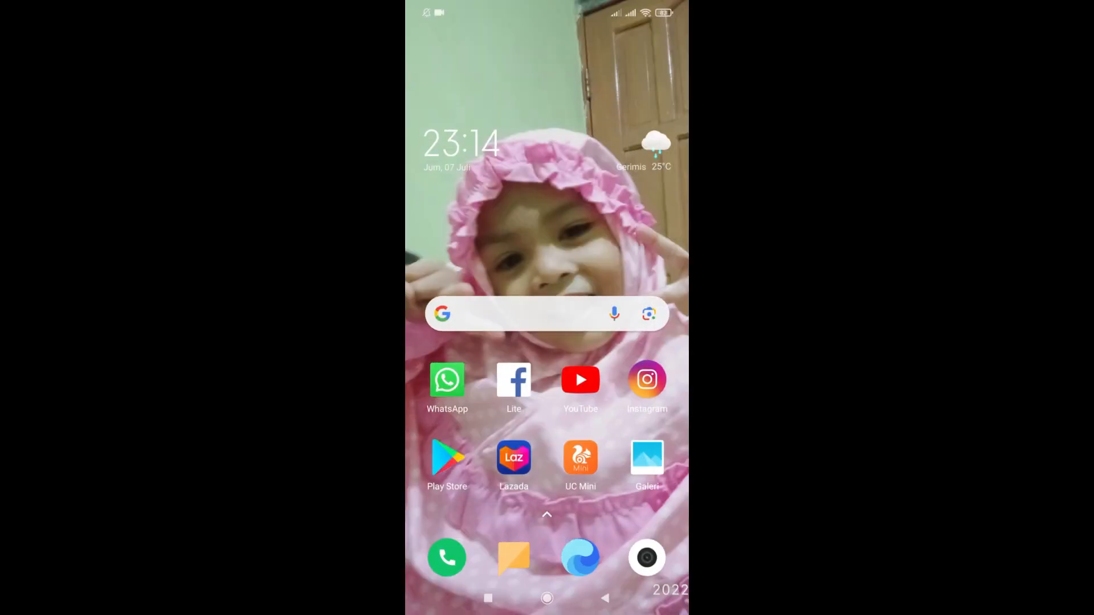
Step: Confirm via recent apps that Wi-Fi shows connected to wifi riyan, then return Home
{"action": "left_click", "coordinate": [488, 598]}
{"action": "left_click", "coordinate": [547, 346]}
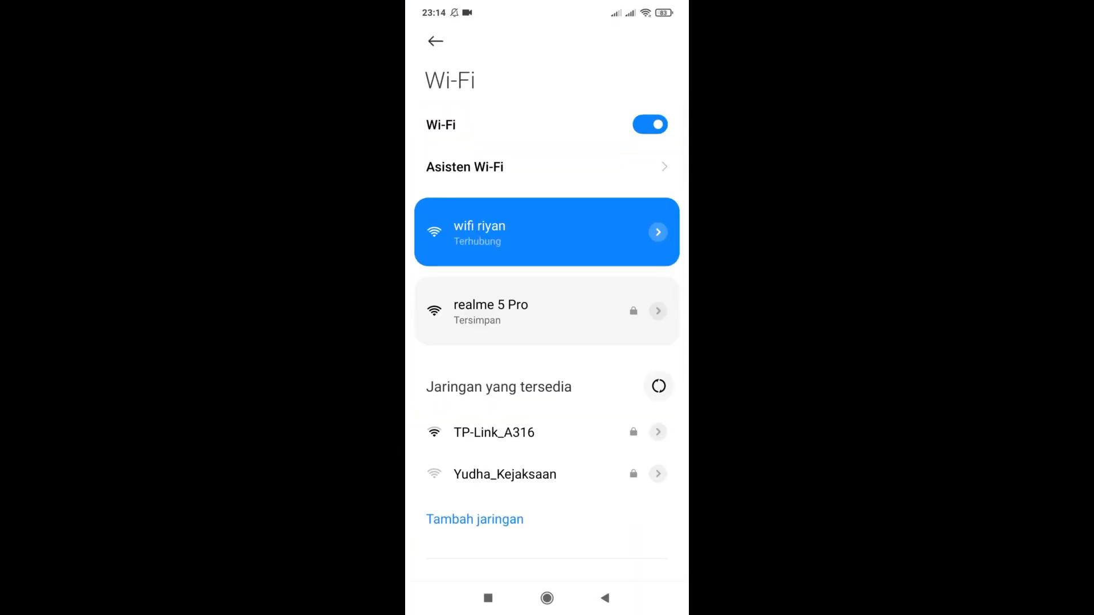
{"action": "left_click", "coordinate": [547, 598]}
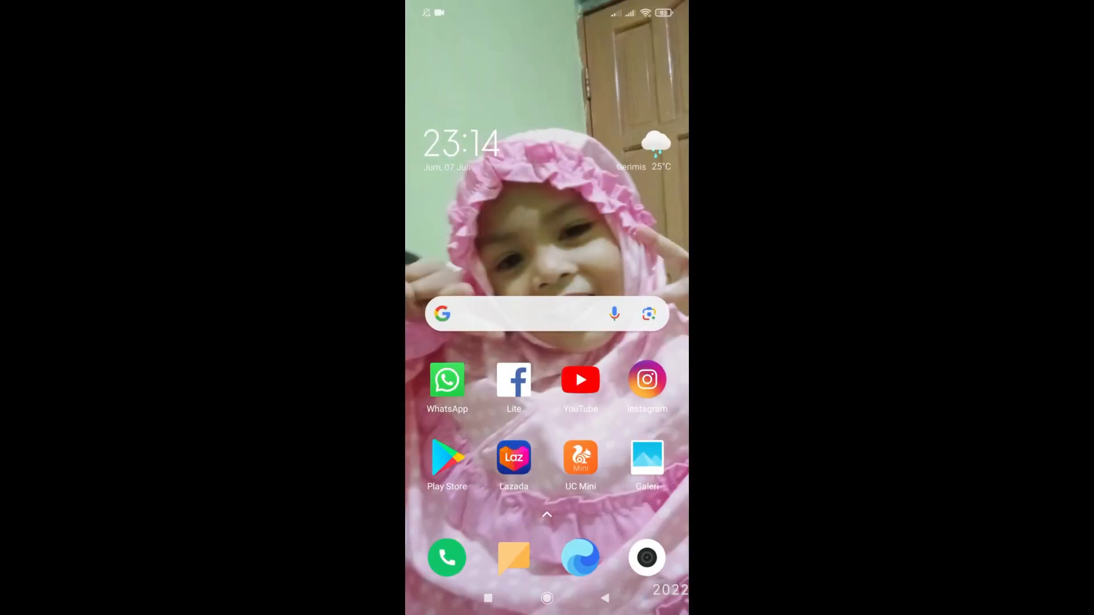
Step: In YouTube, play the Little Angel 'Apa Jus Buah Segar Kesukaanmu?' cartoon, skipping the ad
{"action": "left_click", "coordinate": [580, 380]}
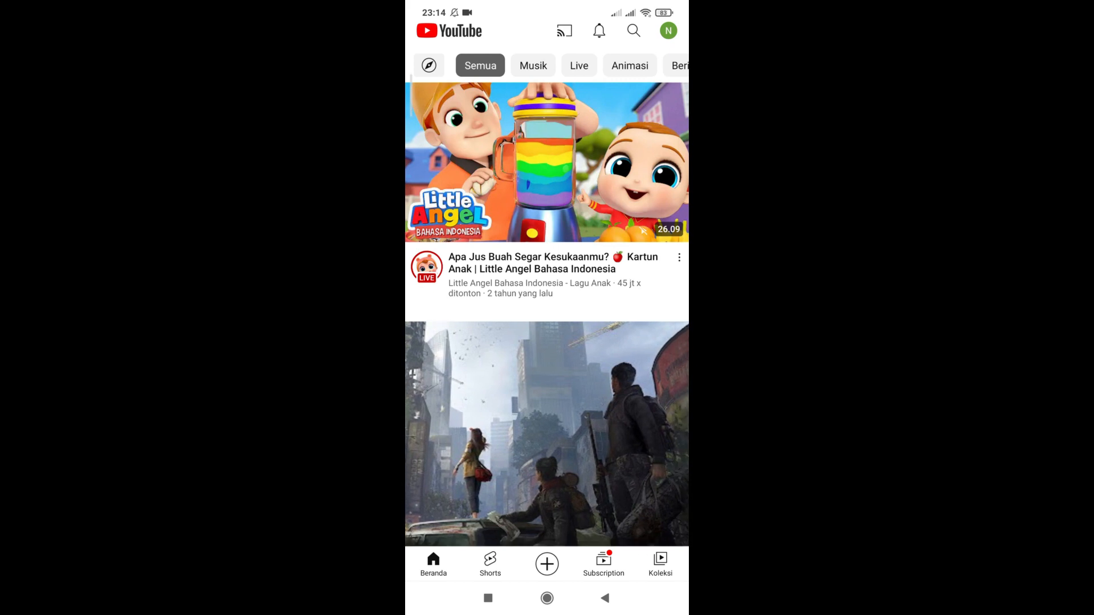
{"action": "scroll", "coordinate": [547, 342], "scroll_direction": "down", "scroll_amount": 5}
{"action": "scroll", "coordinate": [547, 284], "scroll_direction": "down", "scroll_amount": 5}
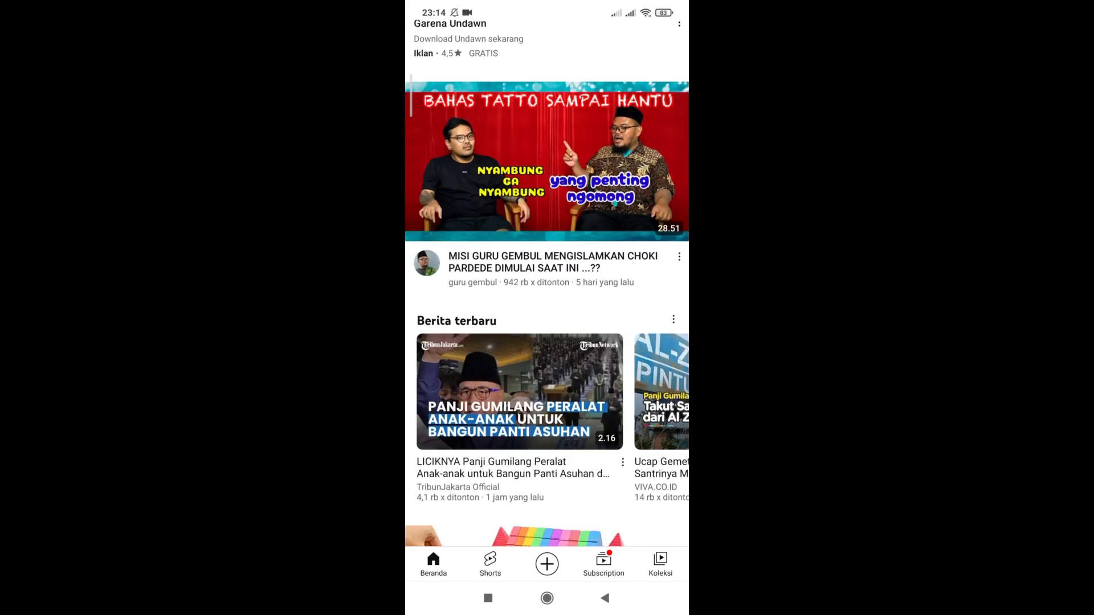
{"action": "scroll", "coordinate": [547, 285], "scroll_direction": "up", "scroll_amount": 10}
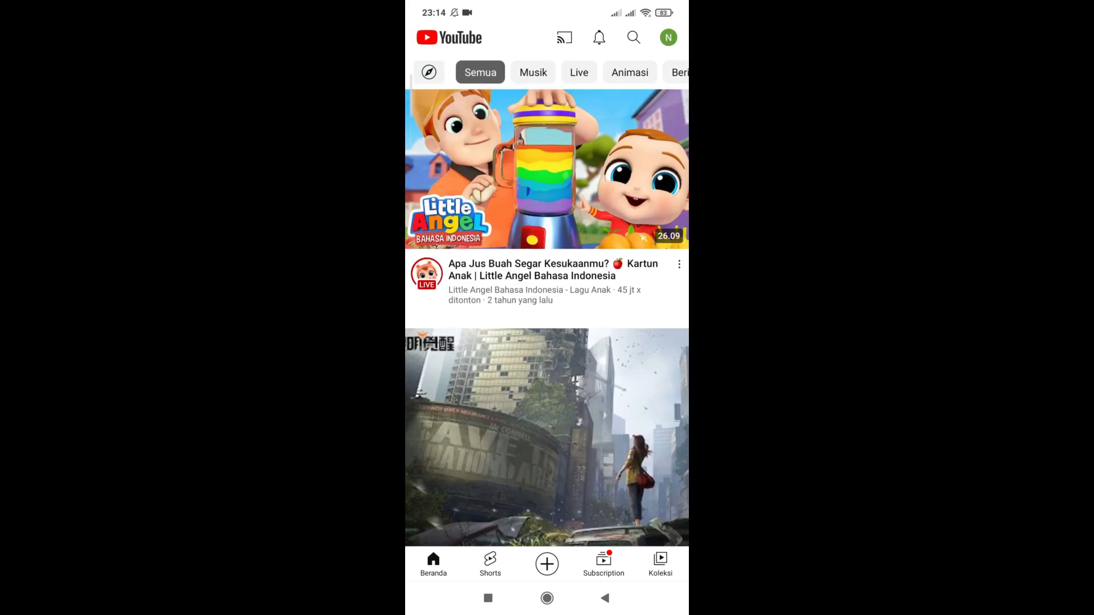
{"action": "left_click", "coordinate": [547, 171]}
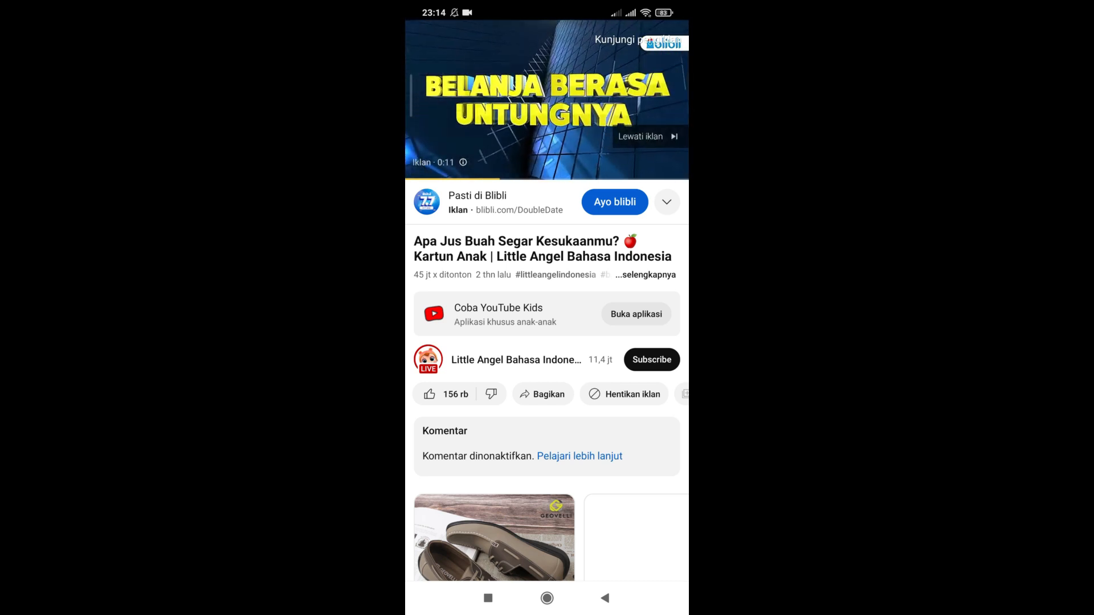
{"action": "left_click", "coordinate": [649, 137]}
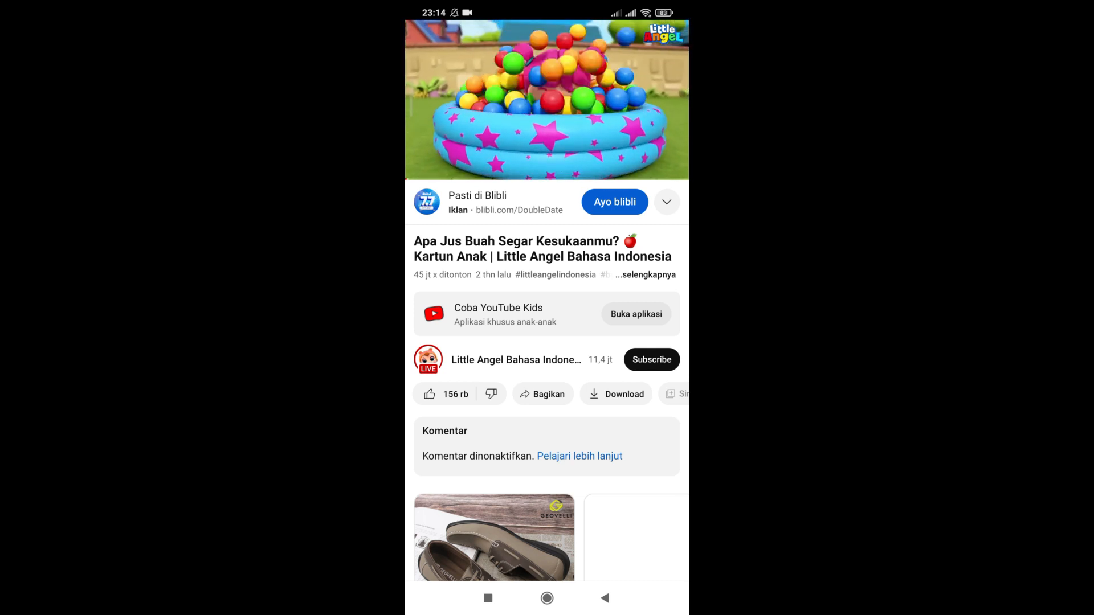
{"action": "left_click", "coordinate": [547, 100]}
{"action": "left_click", "coordinate": [547, 100]}
{"action": "left_click", "coordinate": [547, 598]}
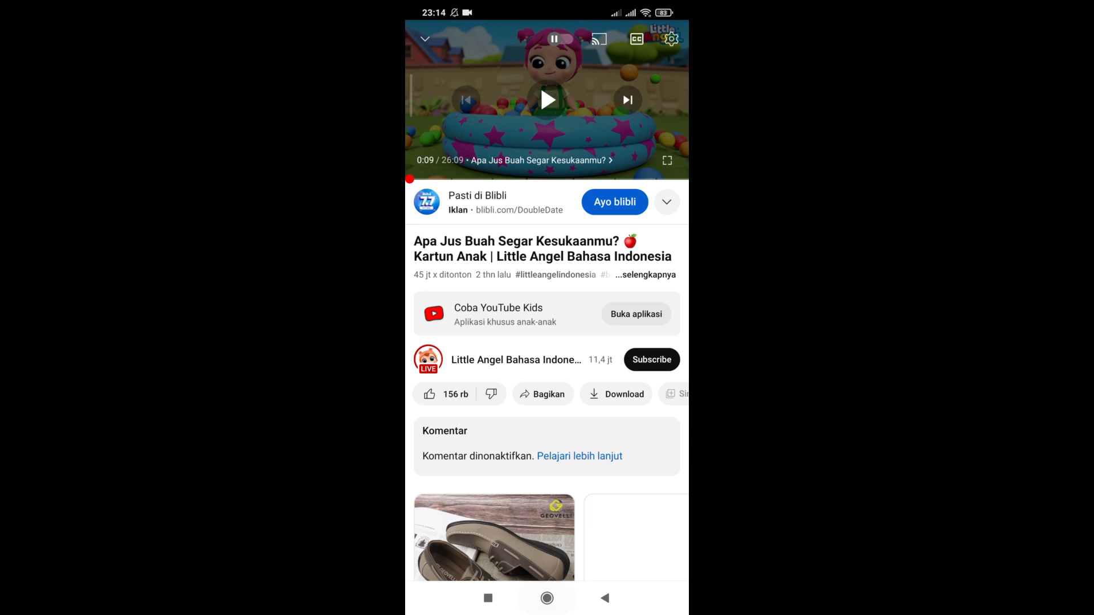